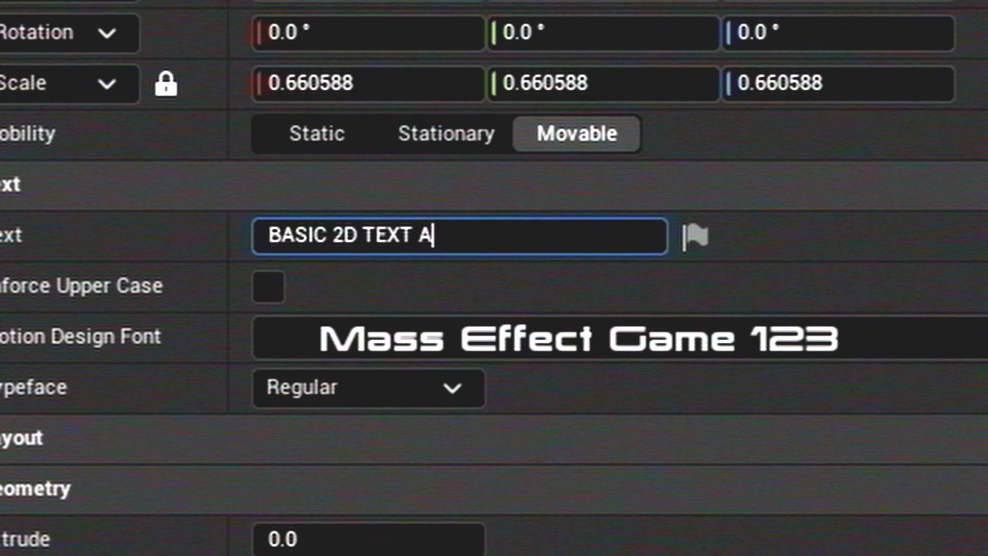
- Finish the text actor's Text property so it reads 'BASIC 2D TEXT ANIMATION'
type("NIMATION")
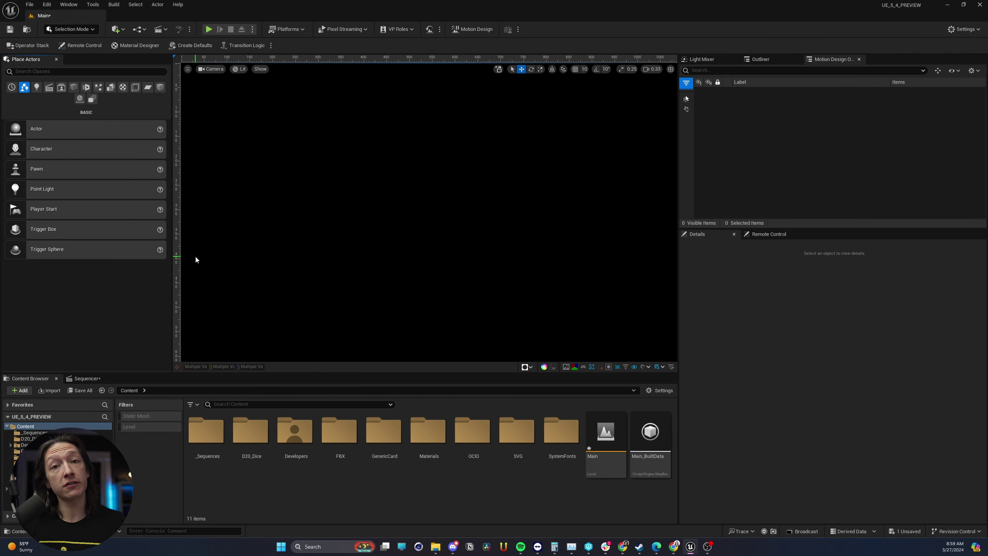
left_click(964, 29)
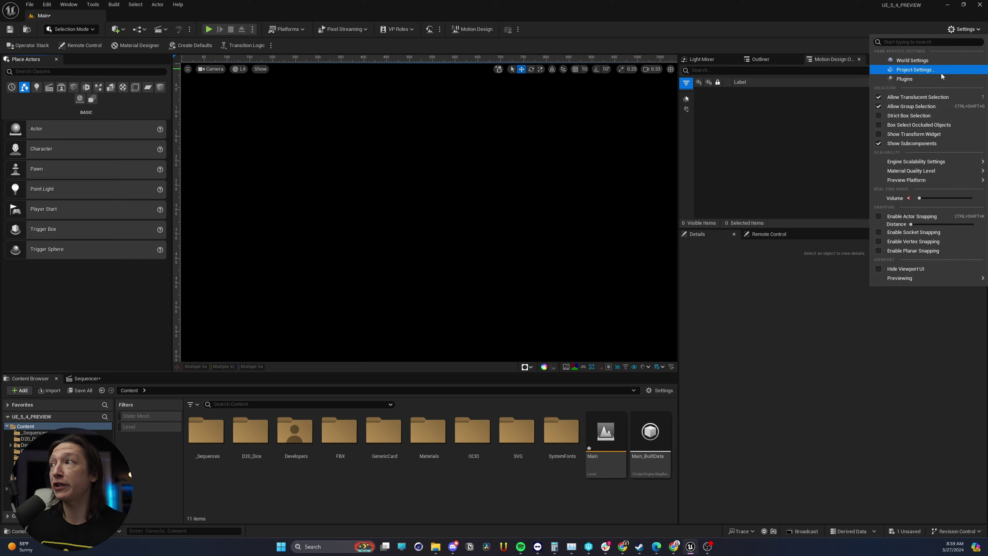
left_click(903, 79)
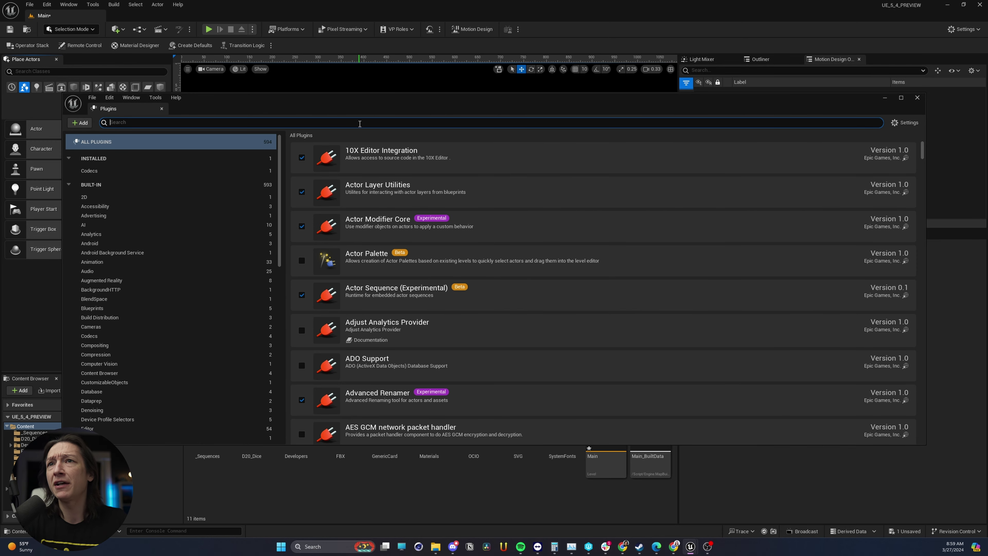
type("motion de")
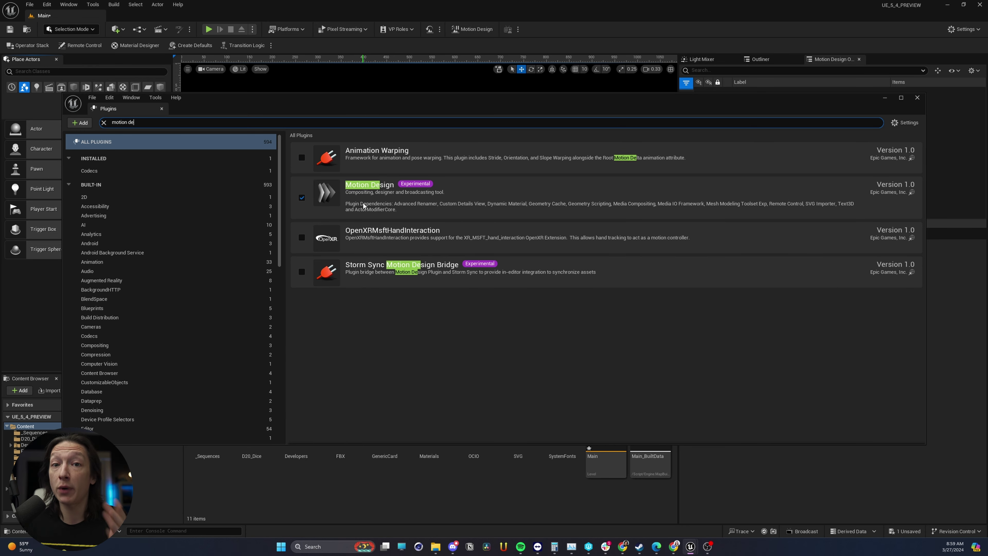
left_click(917, 98)
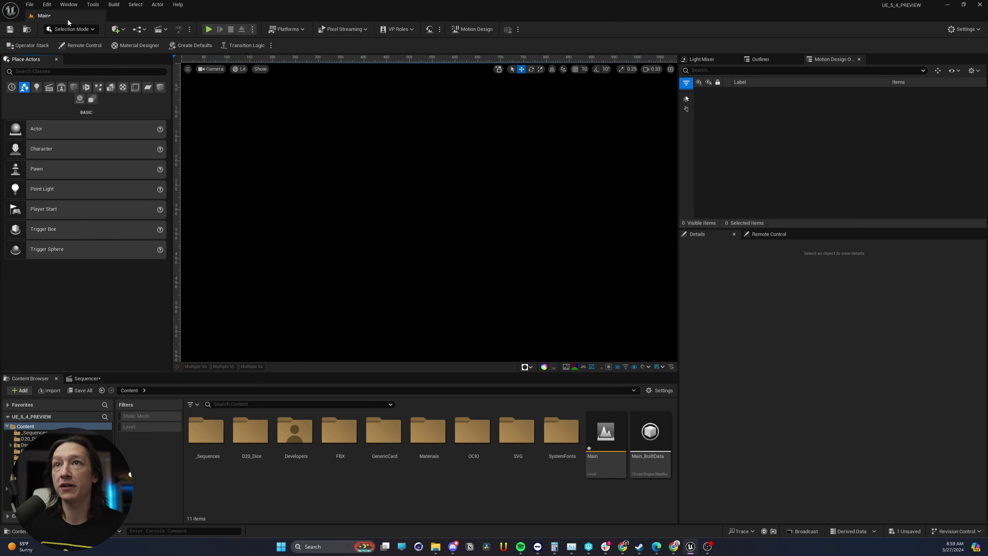
- Toggle the Motion Design interface off and on twice, confirming each deactivation, ending in Motion Design mode
left_click(94, 29)
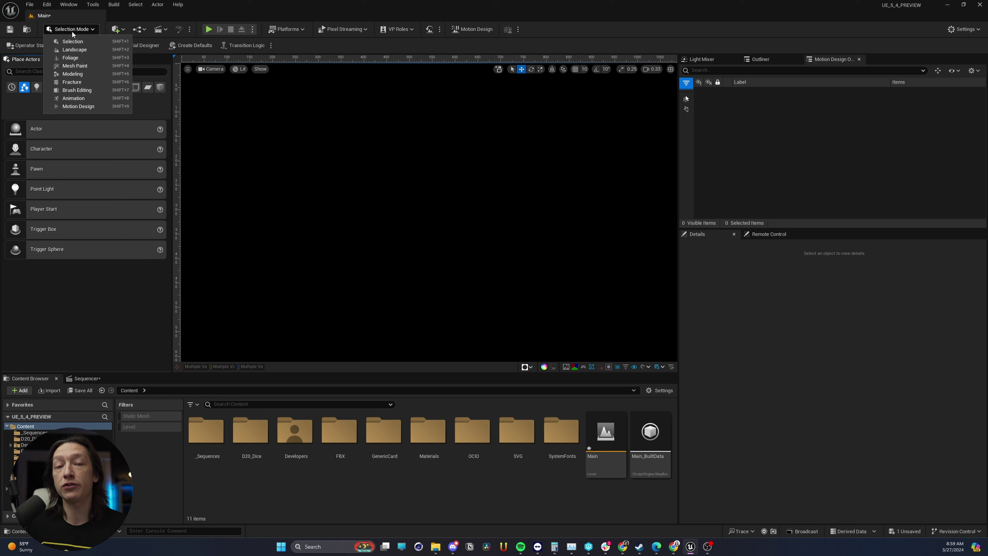
left_click(507, 13)
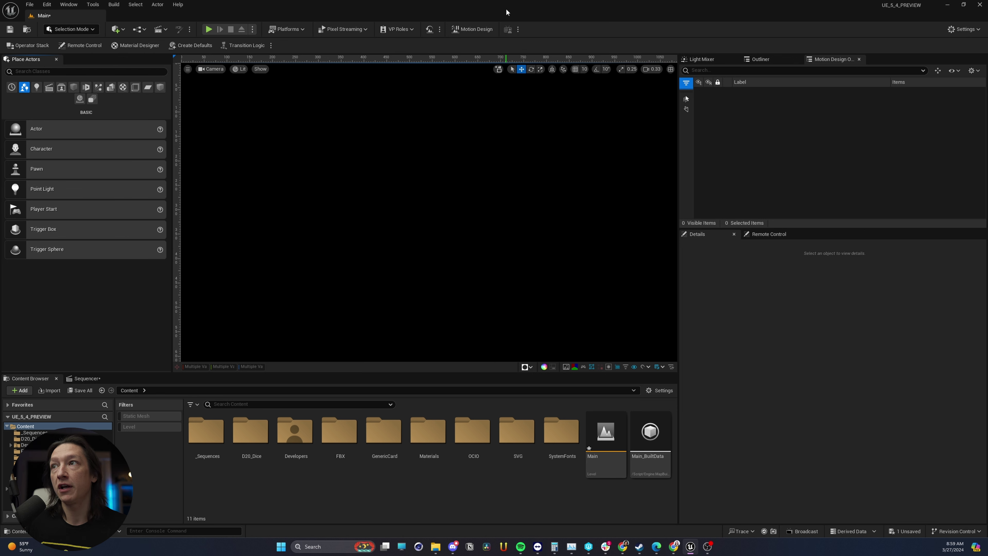
left_click(472, 29)
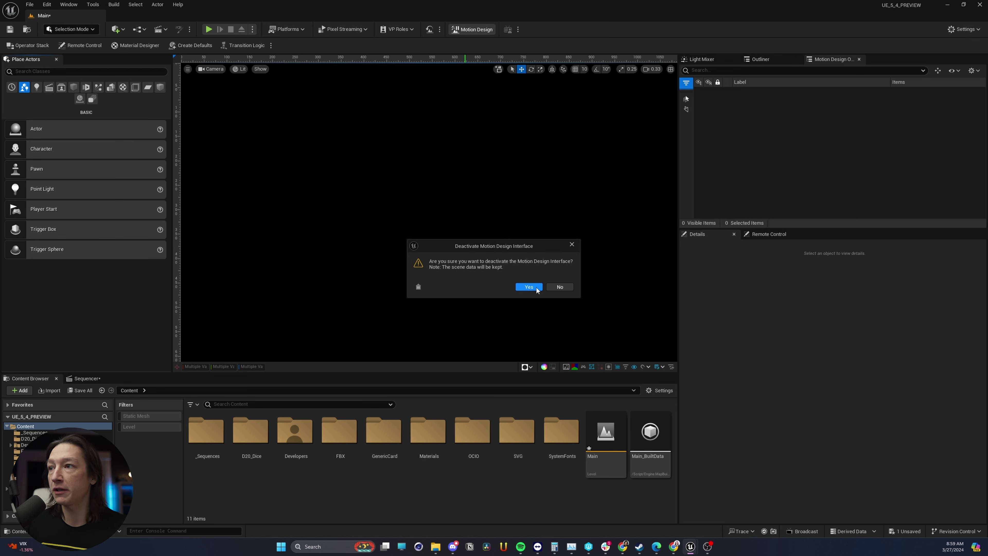
left_click(538, 288)
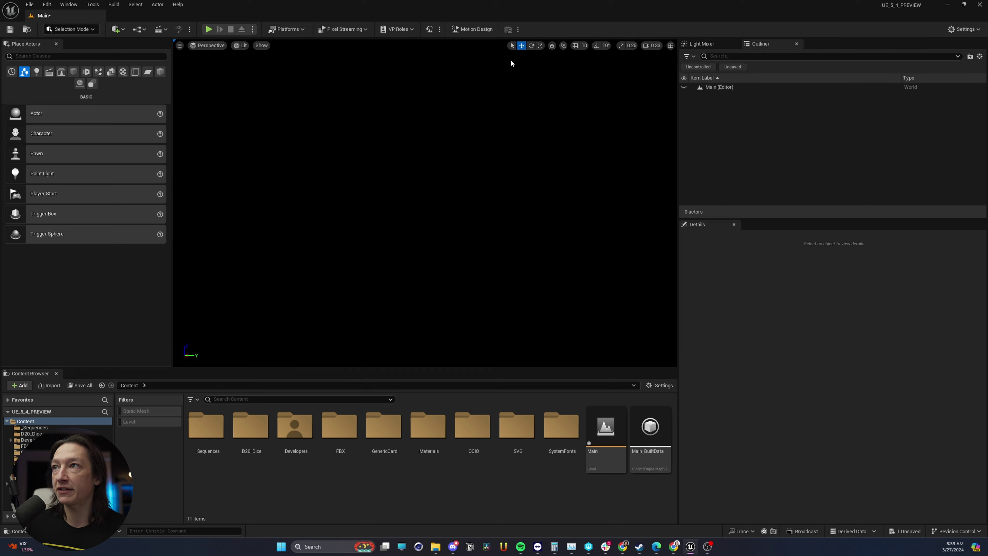
left_click(460, 31)
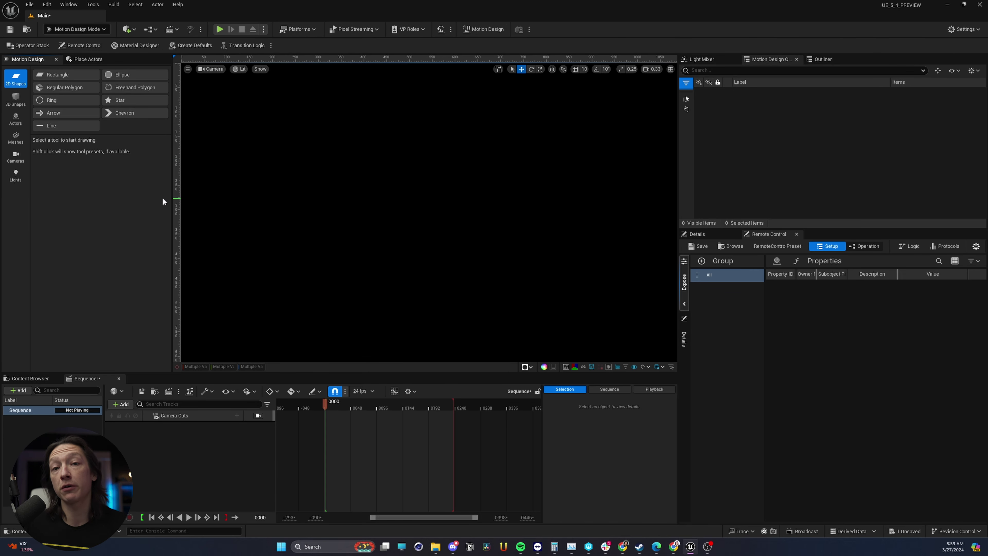
left_click(487, 33)
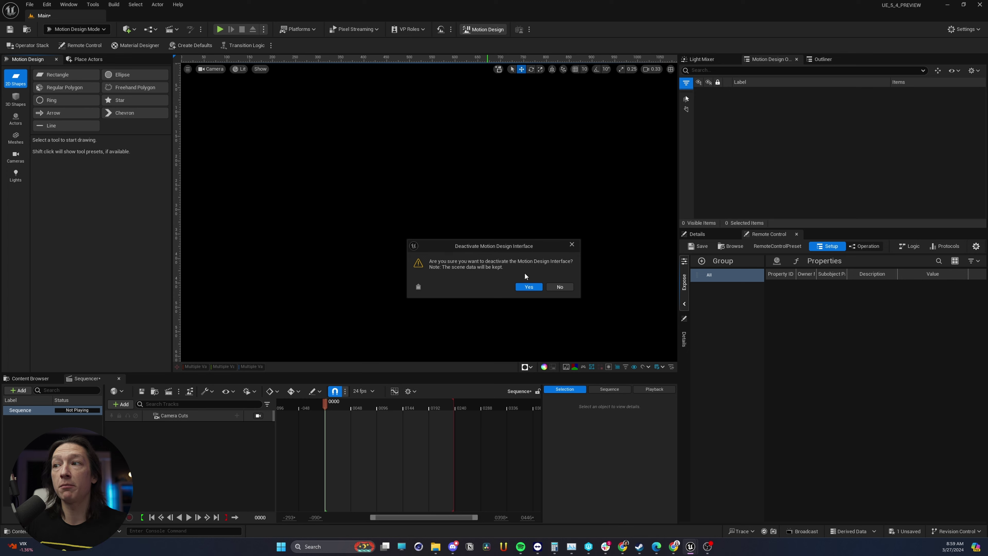
left_click(530, 287)
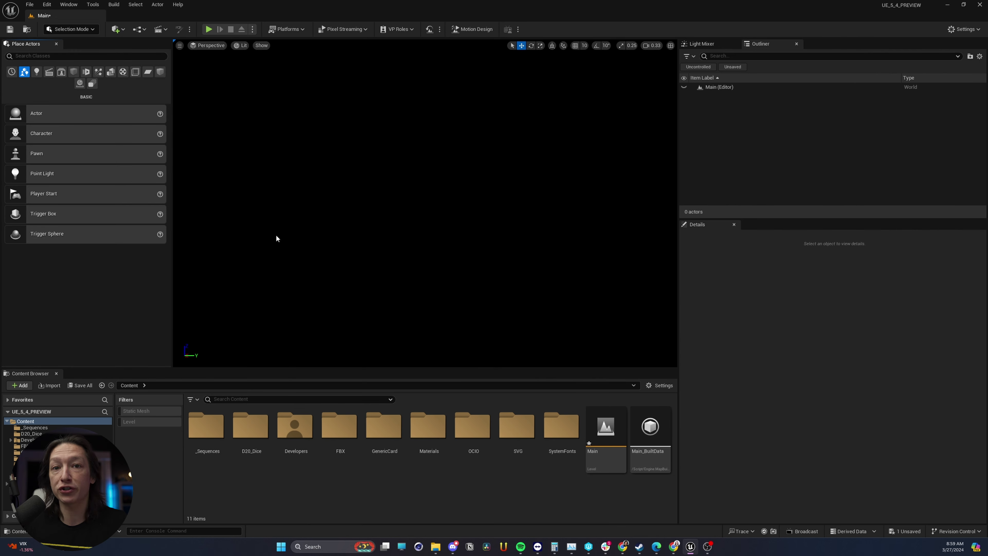
left_click(480, 30)
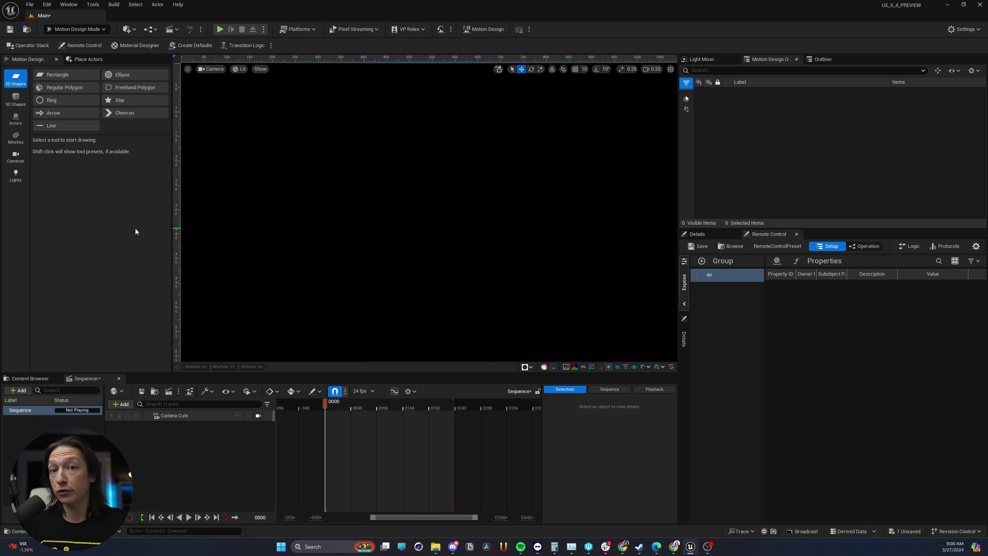
- Bring up the Configure Default Scene Actors dialog with all five actors ticked, moved up-left
left_click(192, 48)
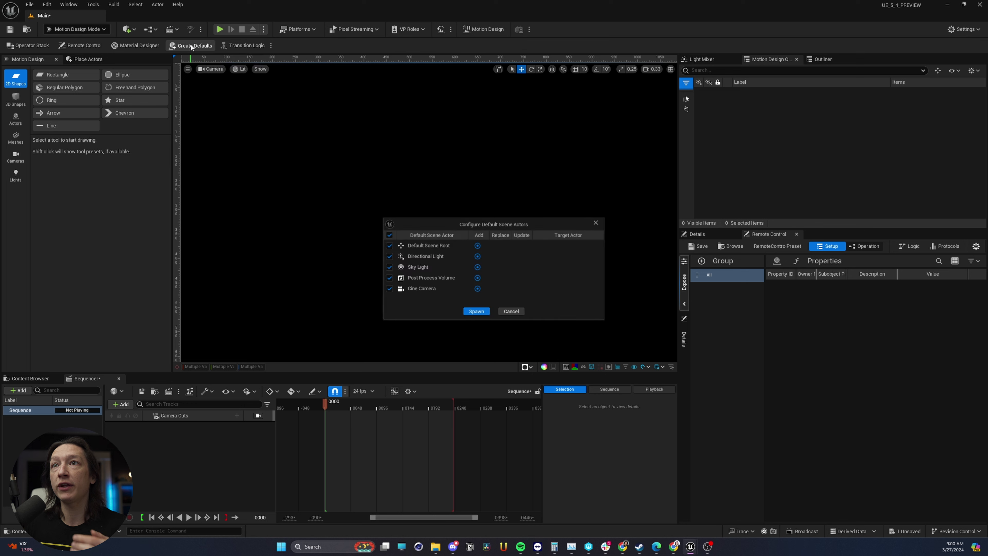
left_click_drag(489, 223, 406, 191)
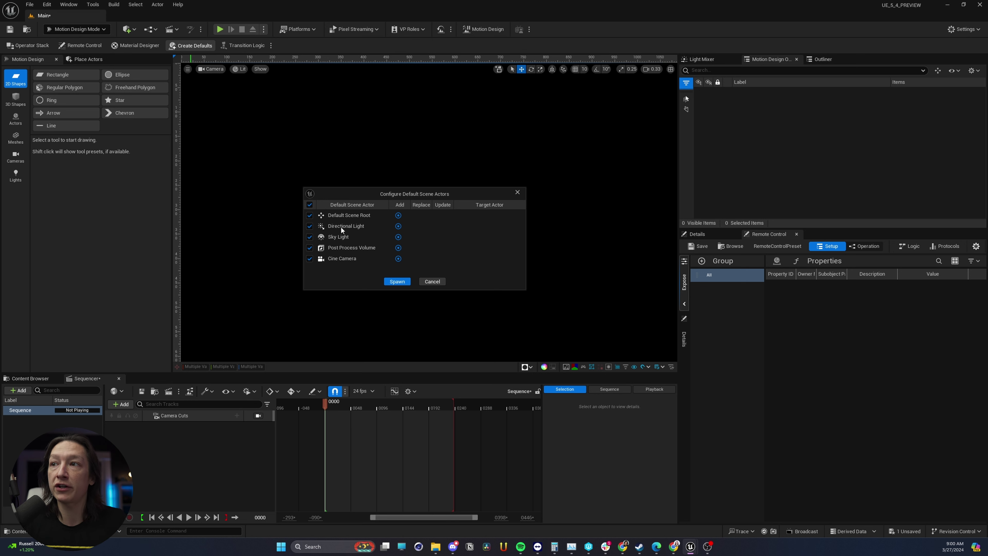
- Spawn the default scene actors and expand Default Scene in the outliner
left_click(398, 281)
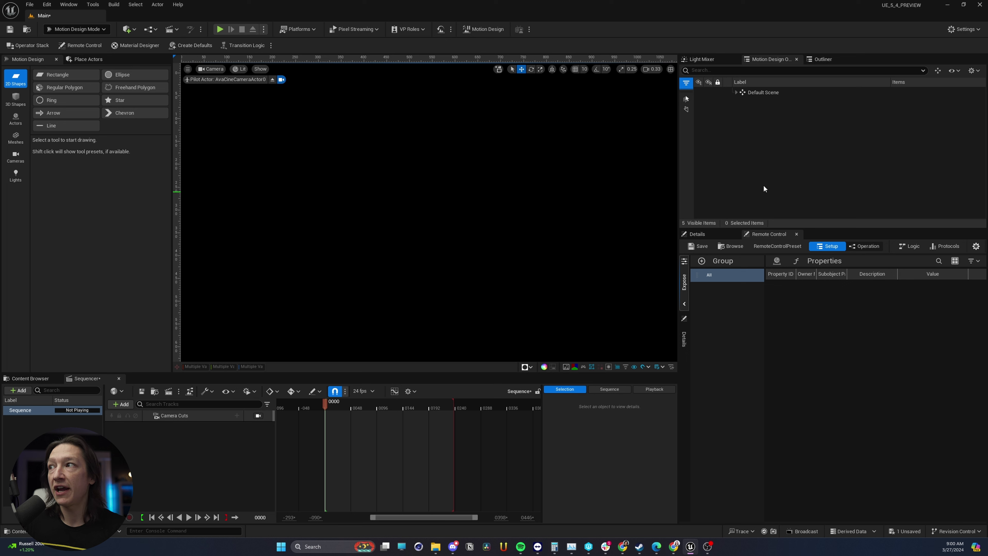
left_click(759, 94)
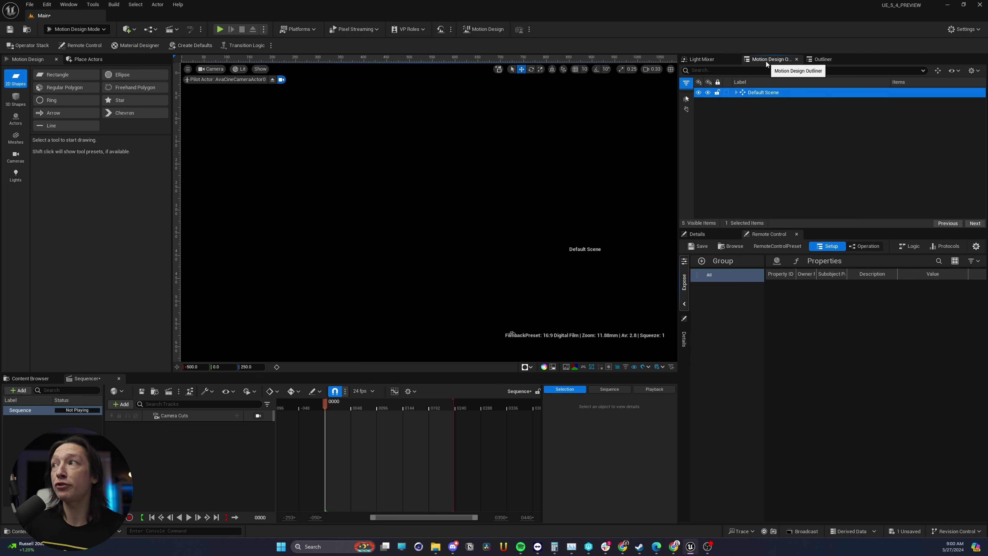
left_click(735, 92)
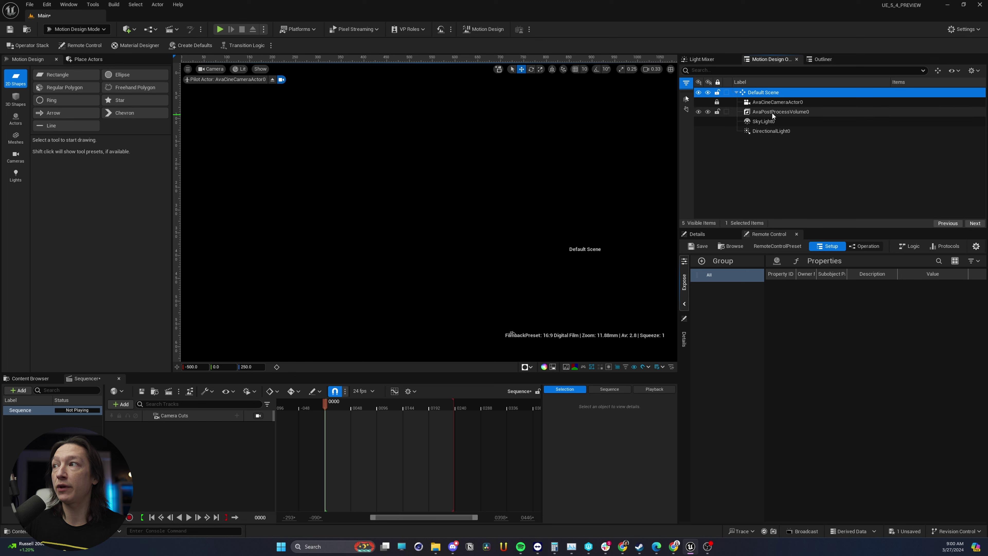
- Inspect the camera, post process volume and lights, then show AvaCineCameraActor0's Details
left_click(778, 102)
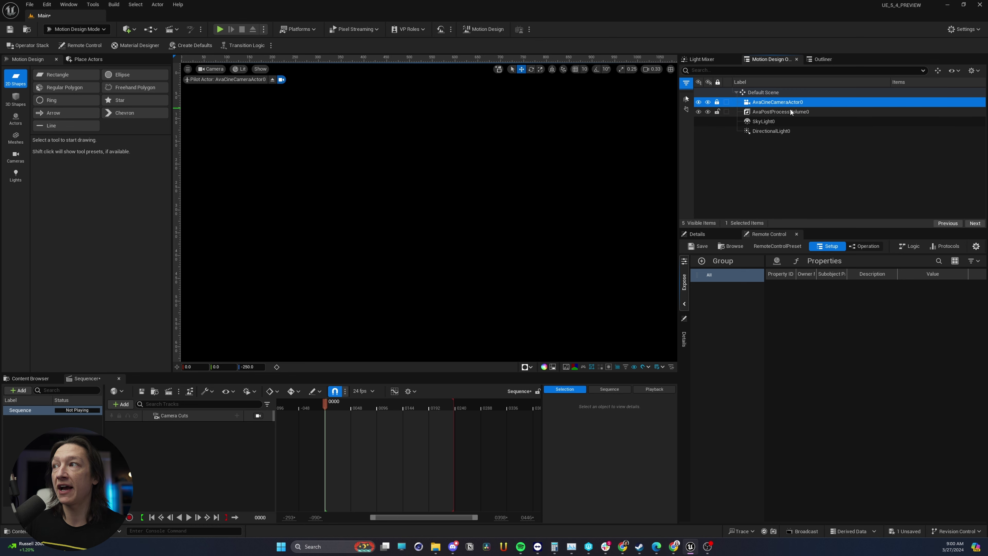
left_click(768, 112)
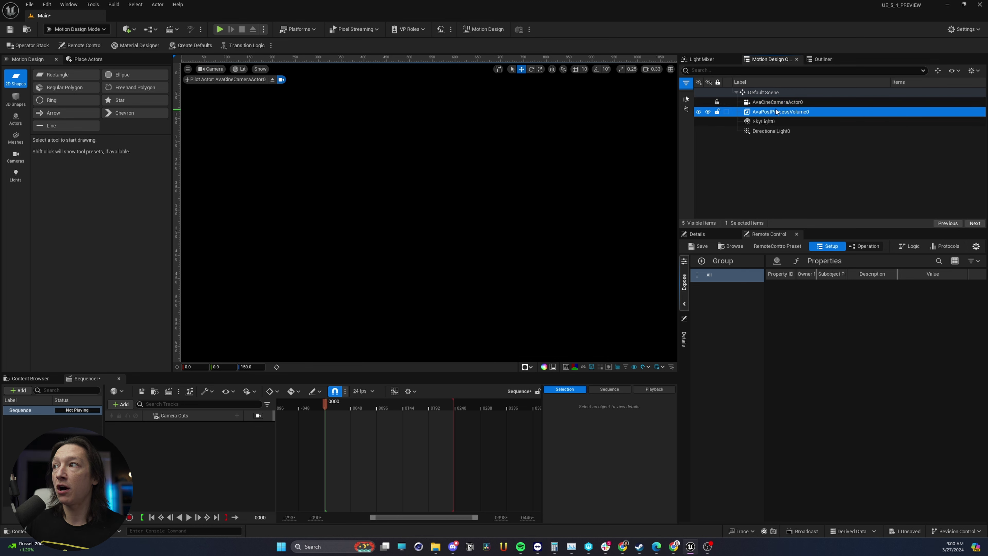
left_click(765, 130)
left_click(766, 122)
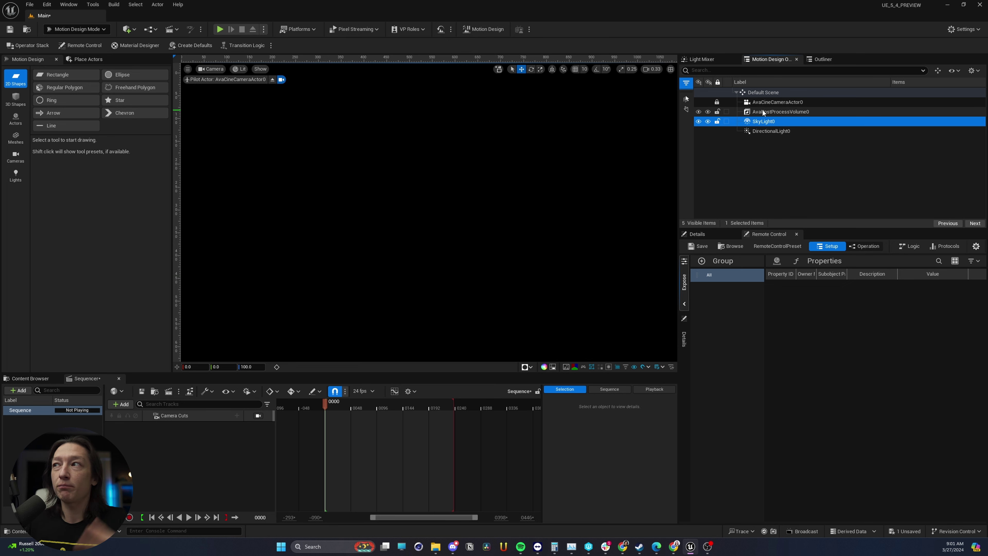
left_click(769, 102)
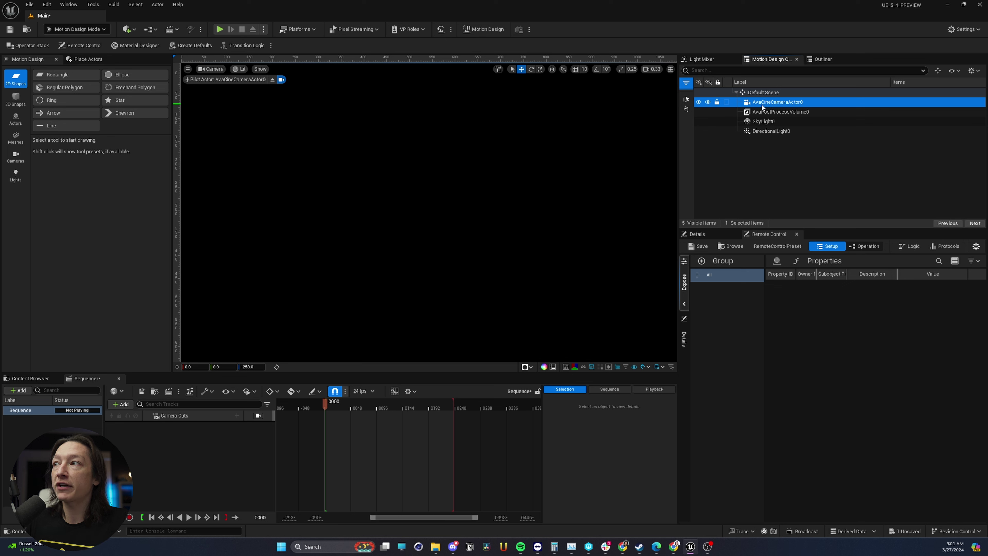
left_click(714, 233)
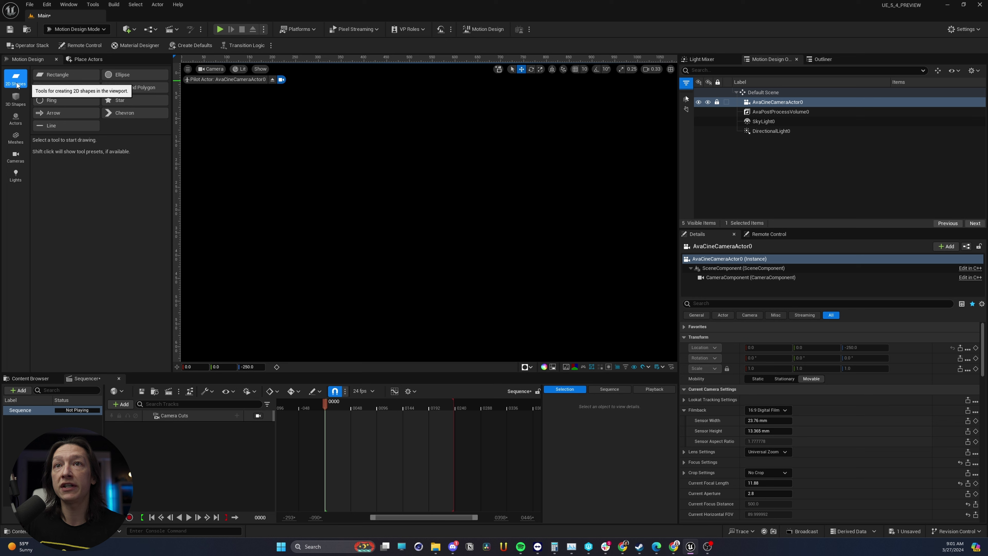
- Draw a Rectangle shape covering most of the viewport
left_click(14, 99)
left_click(15, 119)
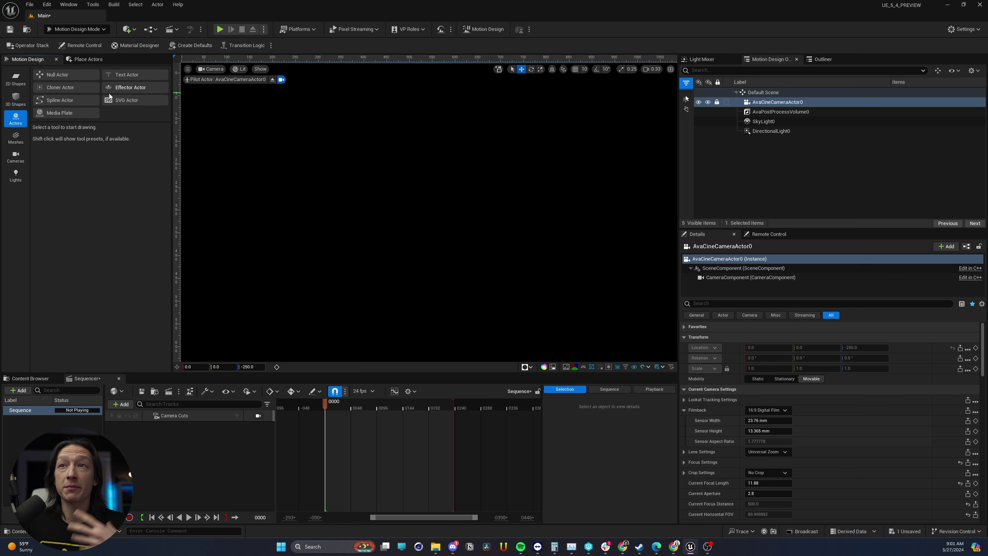
left_click(15, 79)
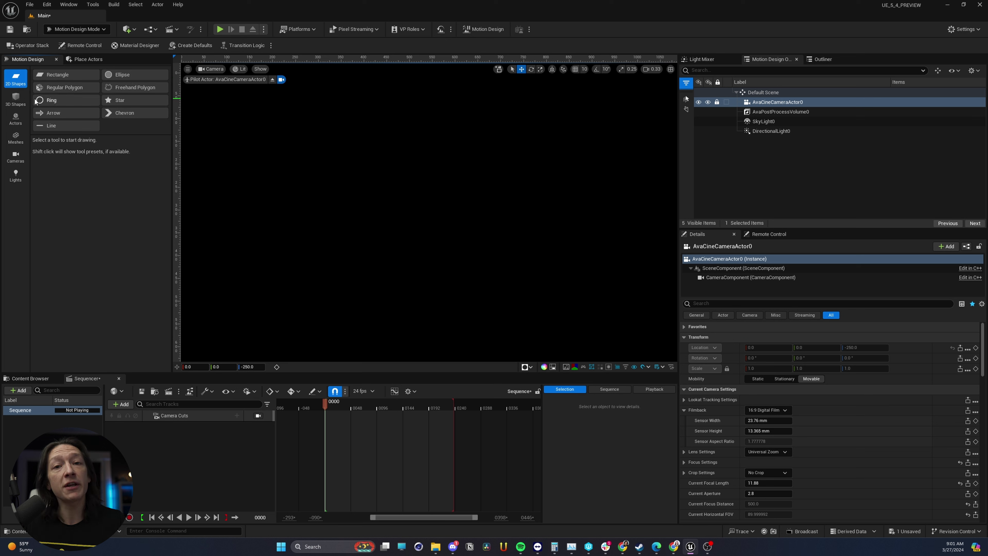
left_click(61, 75)
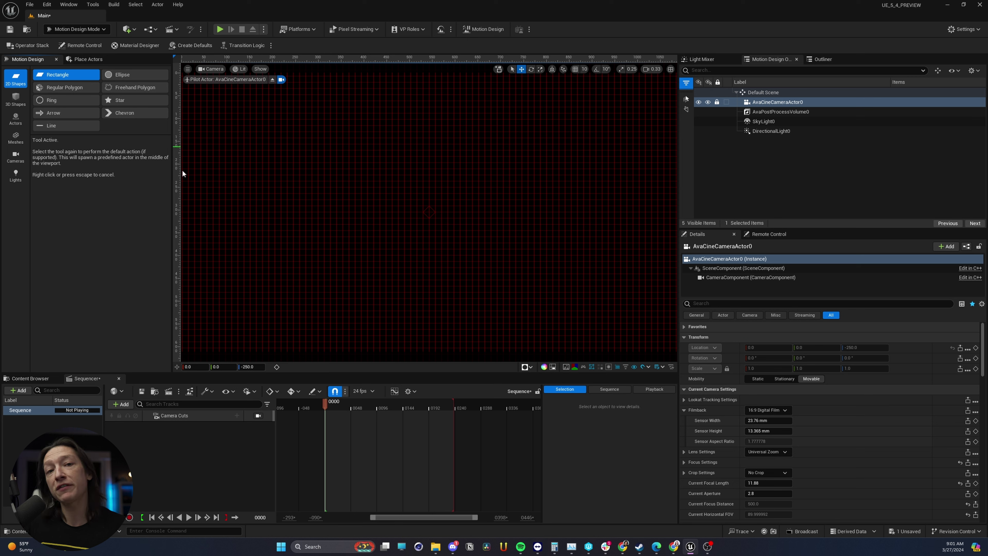
left_click_drag(223, 104, 642, 335)
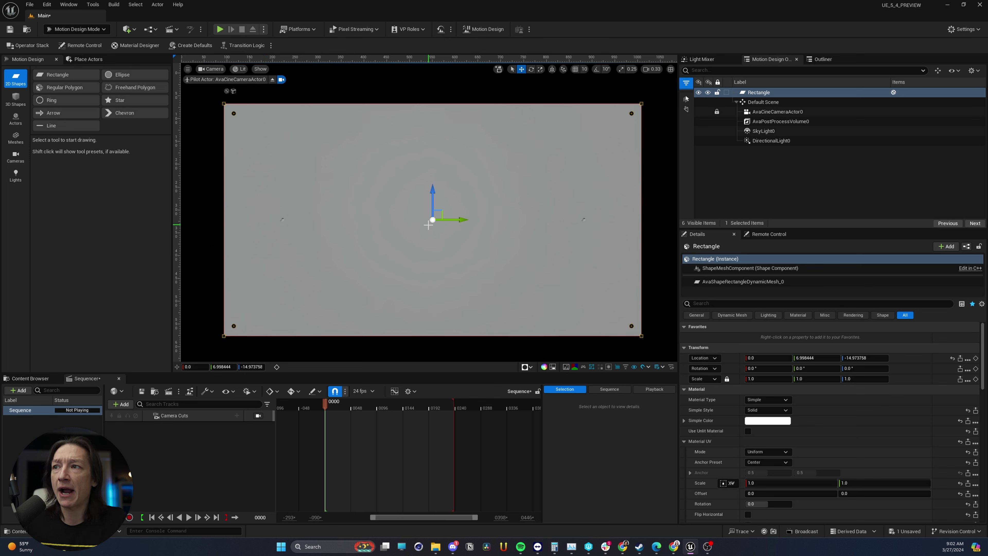
- Scale the Rectangle uniformly to 2.138866 so it fills the camera view
key("r")
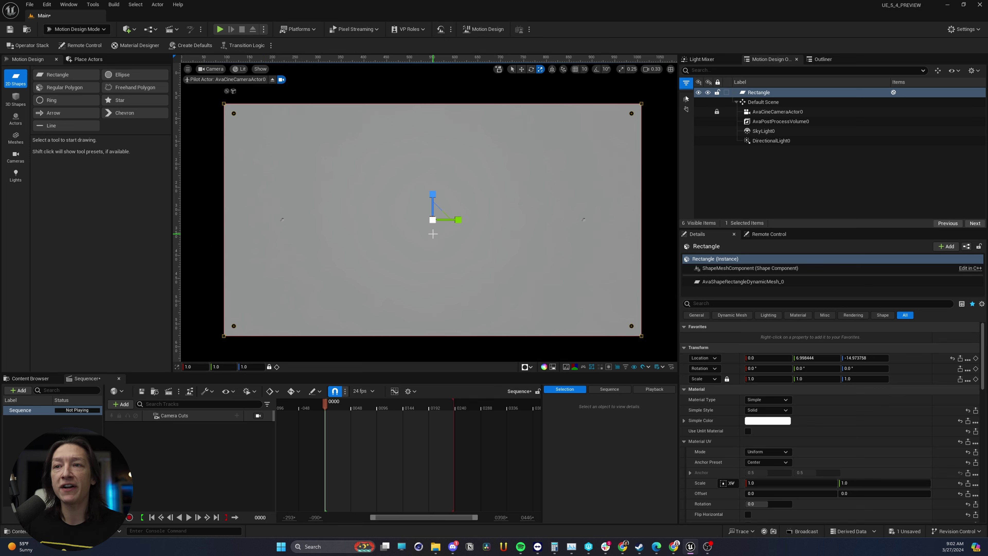
left_click_drag(432, 221, 451, 210)
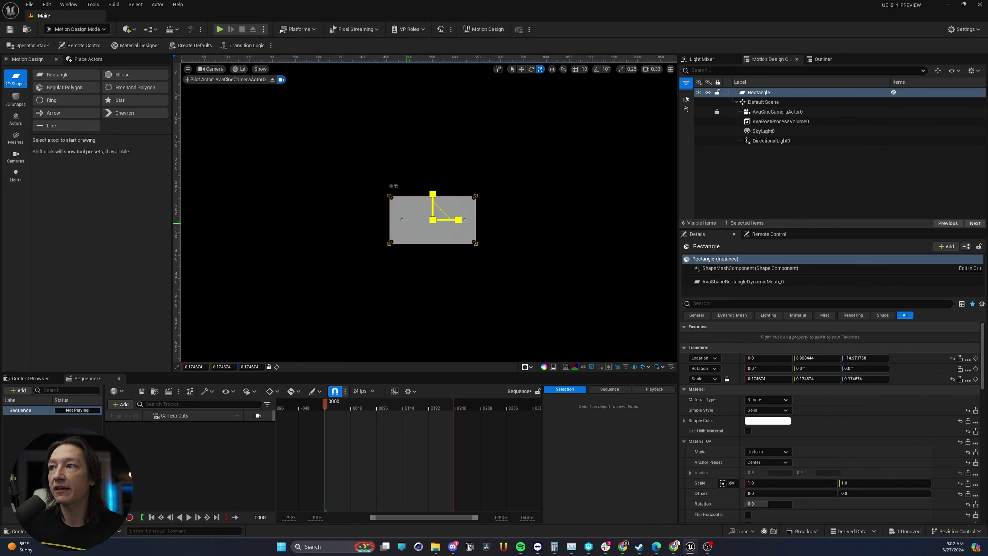
left_click_drag(433, 220, 388, 294)
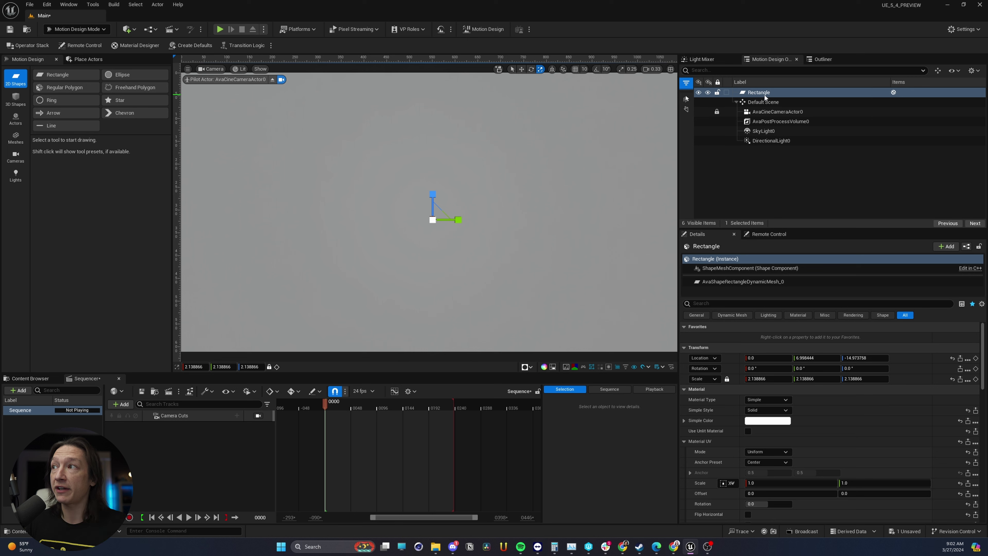
left_click(832, 61)
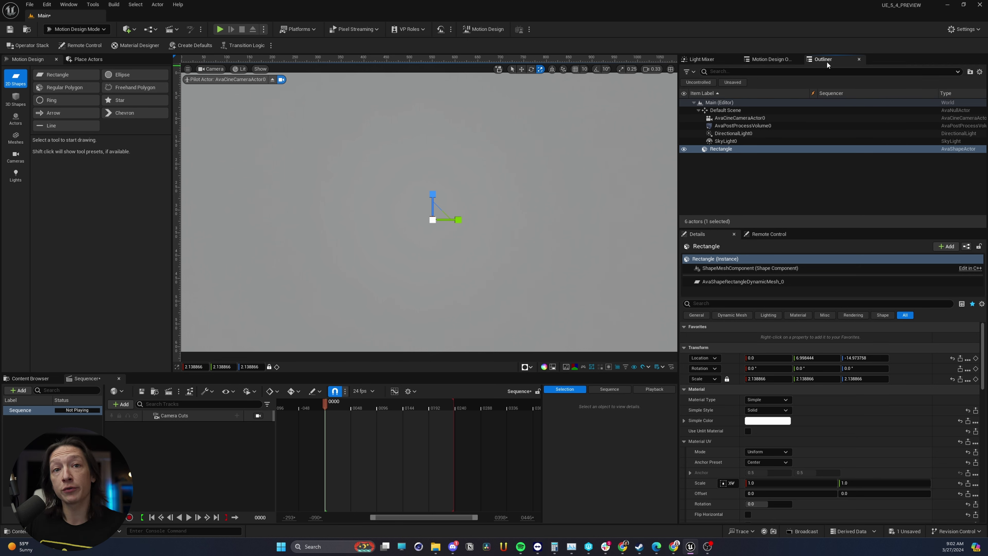
left_click(773, 60)
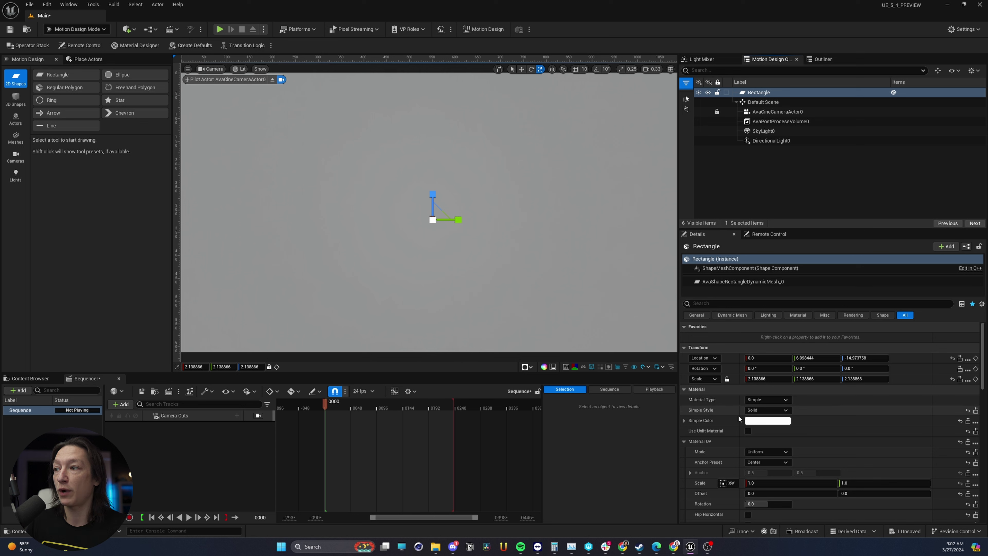
left_click(775, 401)
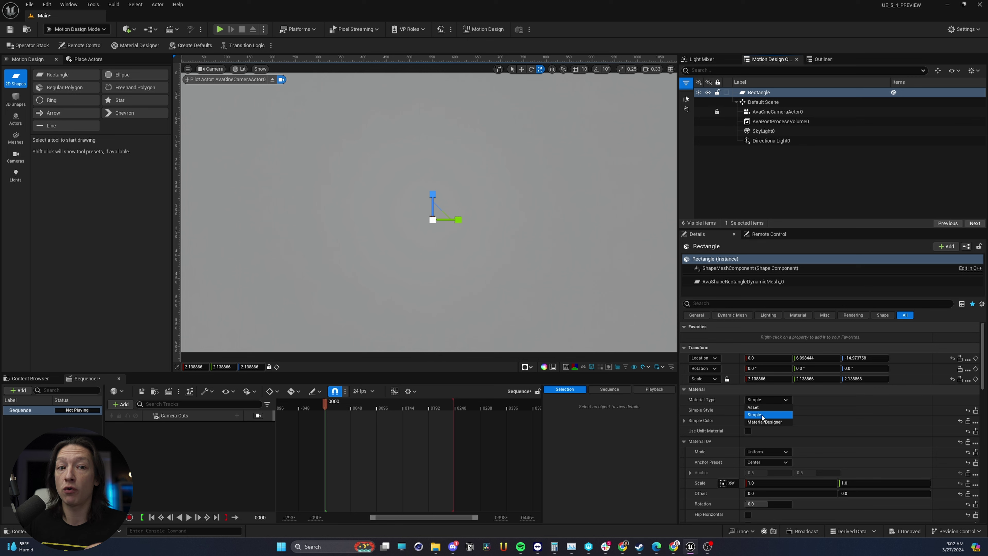
left_click(759, 415)
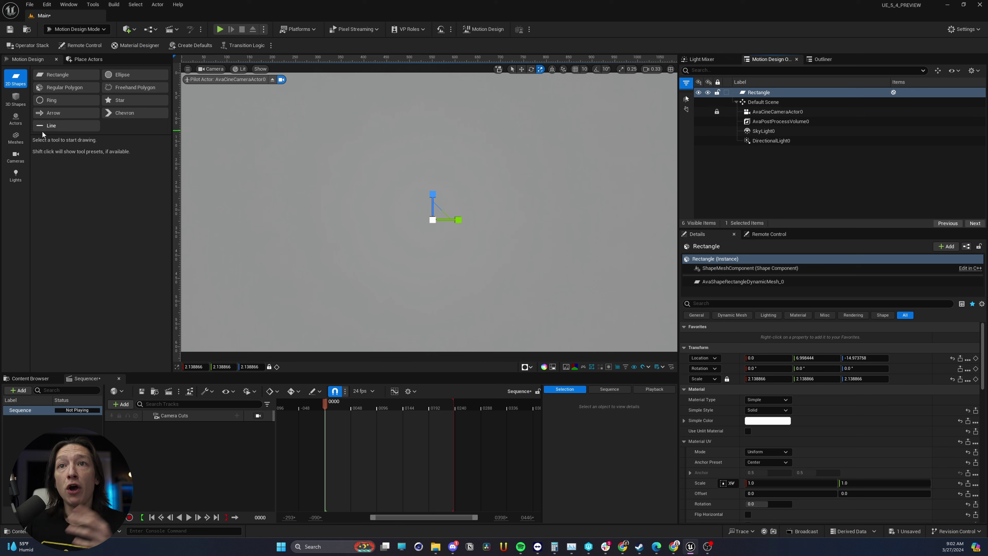
- Place a point light, PointLight2, in front of the Rectangle
left_click(16, 176)
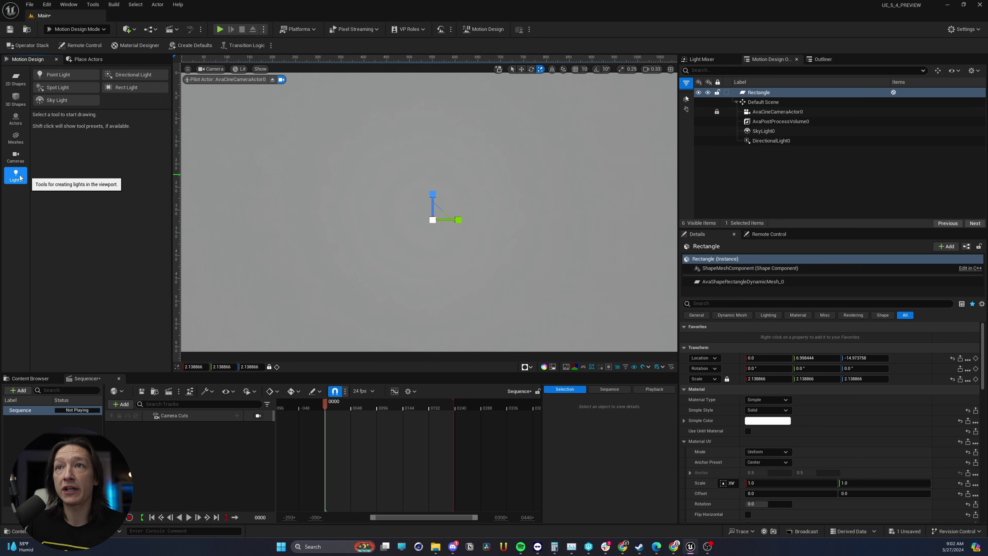
left_click(57, 75)
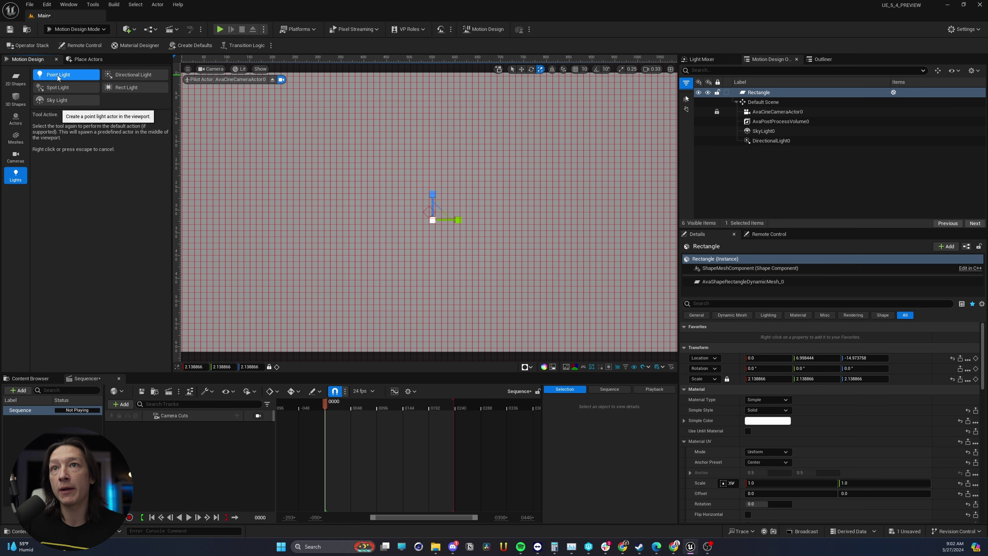
left_click(332, 202)
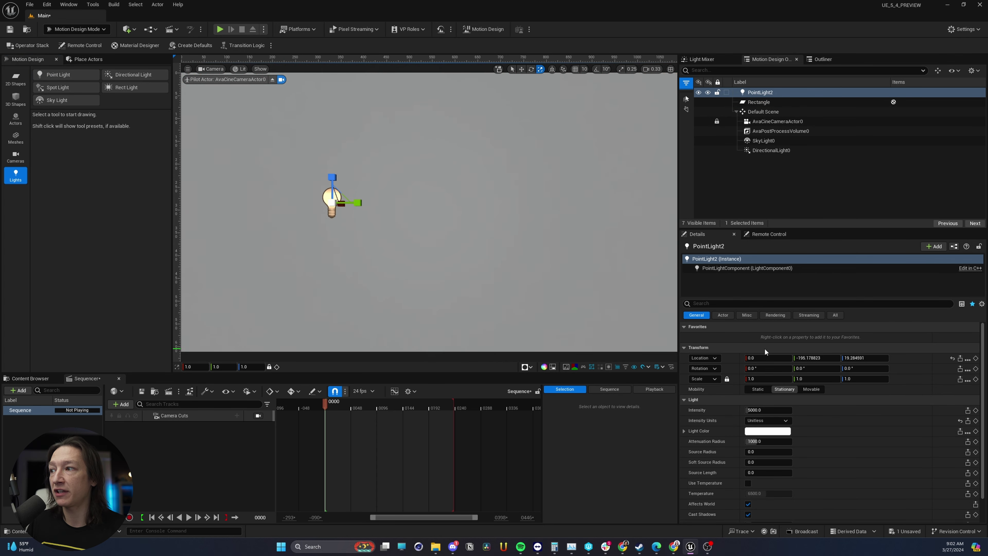
- Move the point light left of the Rectangle's centre, to Location X about -114
left_click_drag(333, 195, 249, 194)
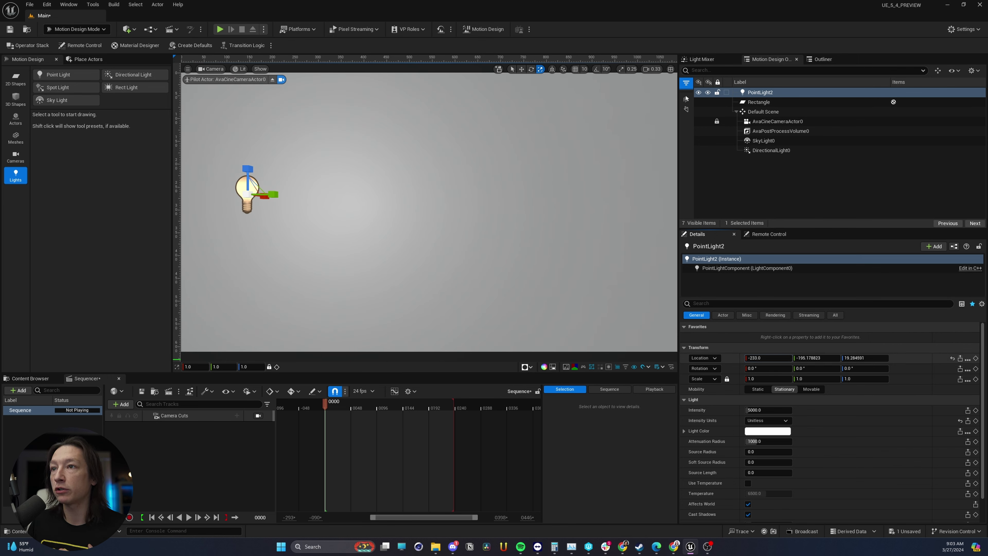
left_click_drag(768, 358, 797, 358)
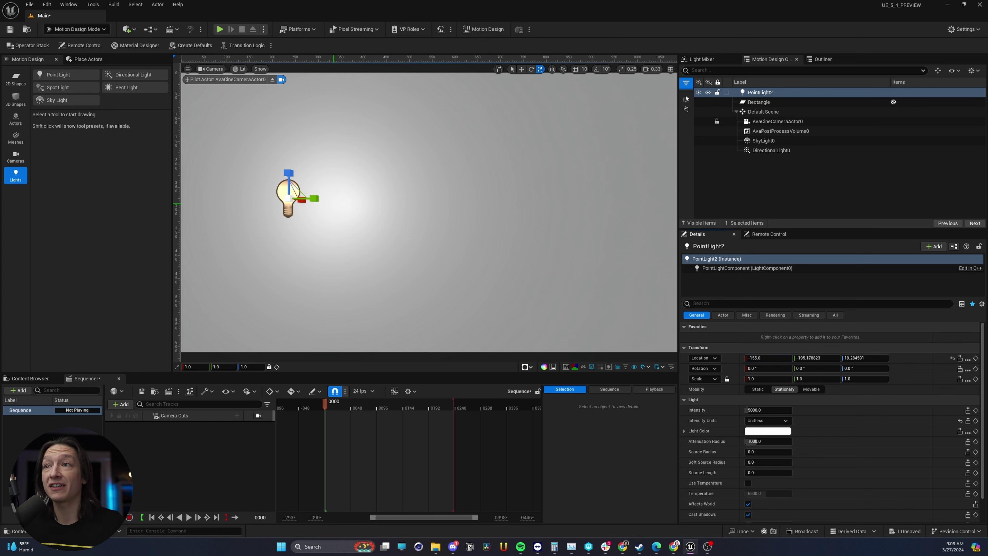
left_click_drag(767, 358, 773, 358)
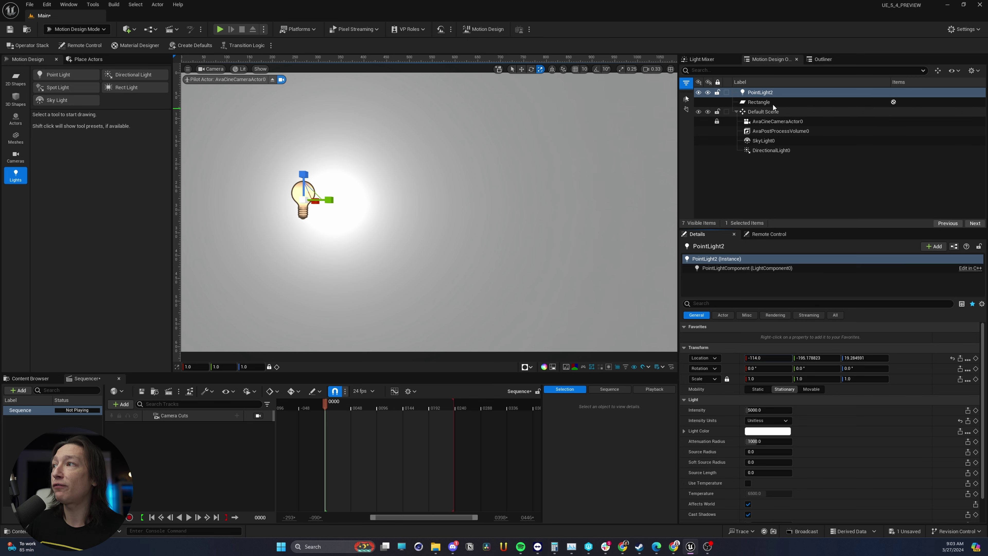
left_click(764, 102)
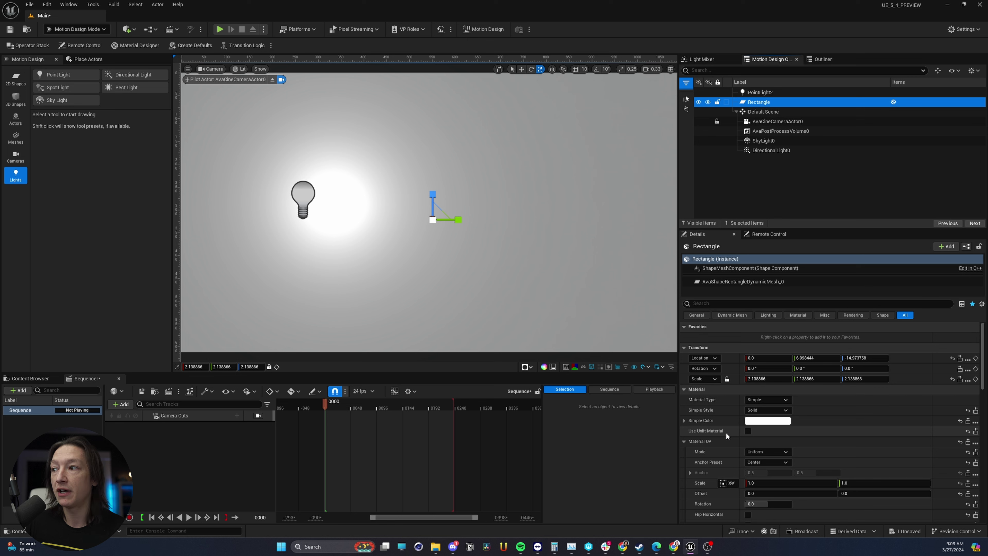
- Turn on Use Unlit Material for the Rectangle, keeping its Simple Color white
left_click(748, 431)
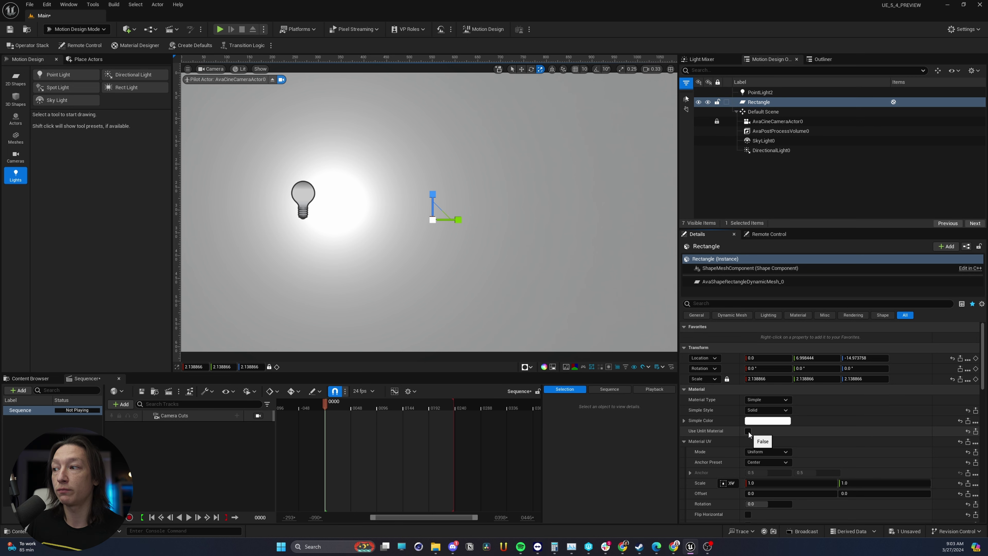
left_click(773, 421)
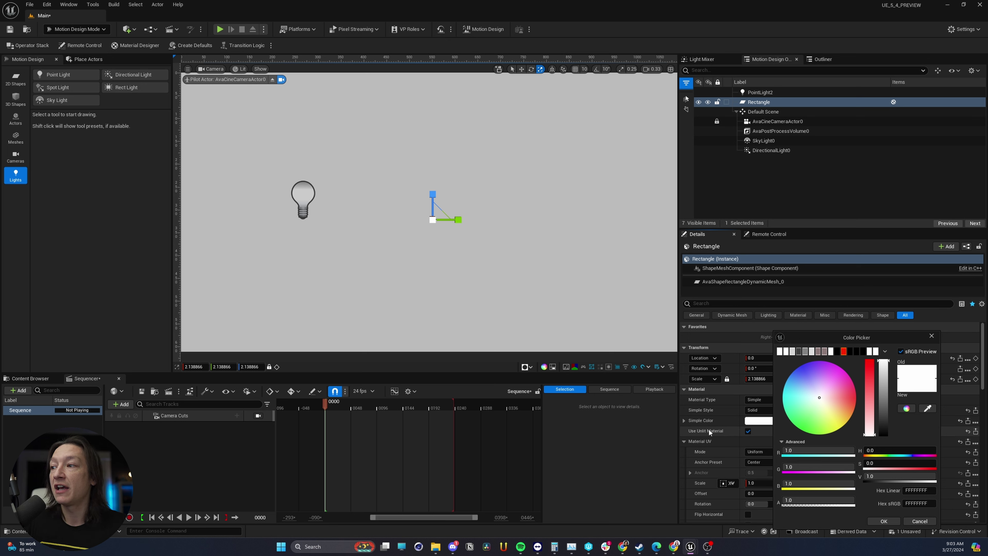
left_click(926, 334)
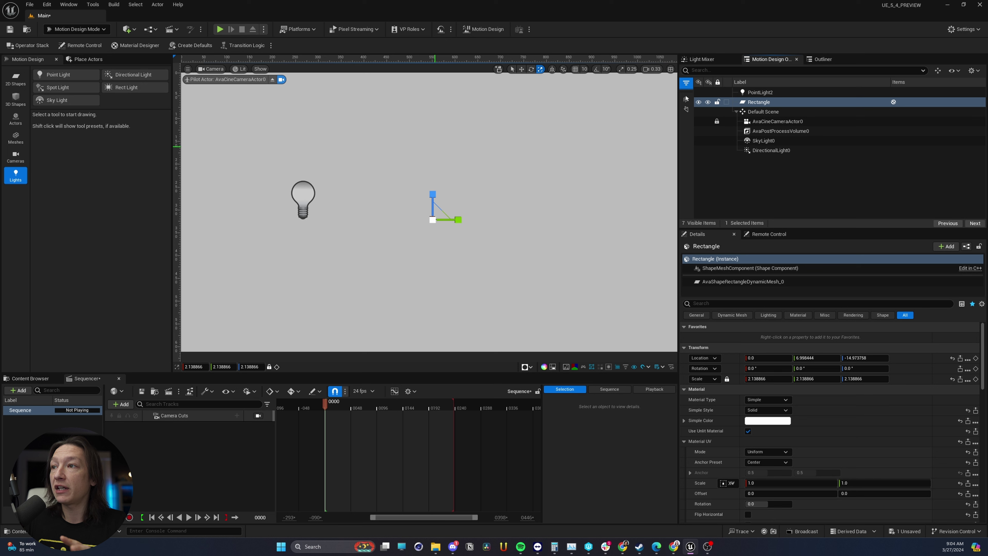
left_click(757, 422)
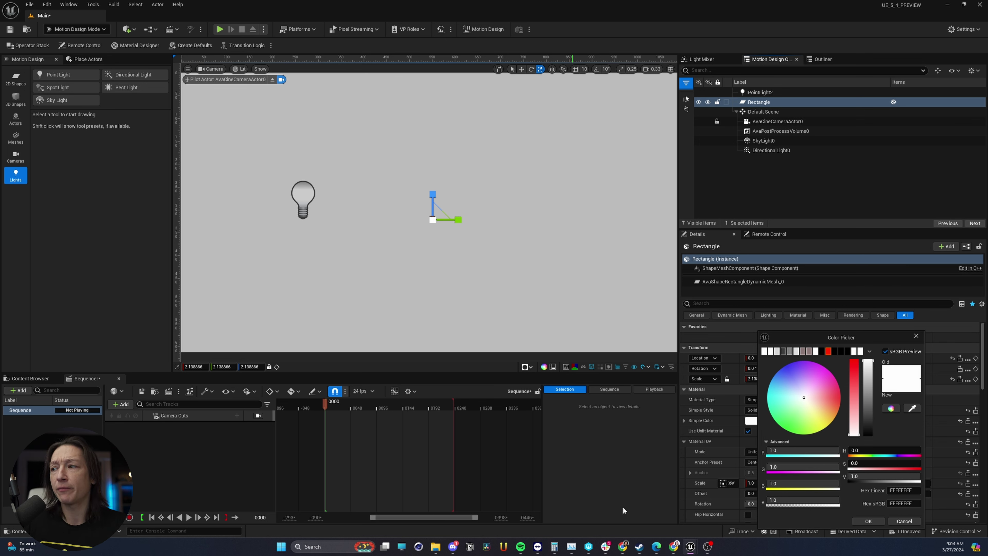
left_click(876, 518)
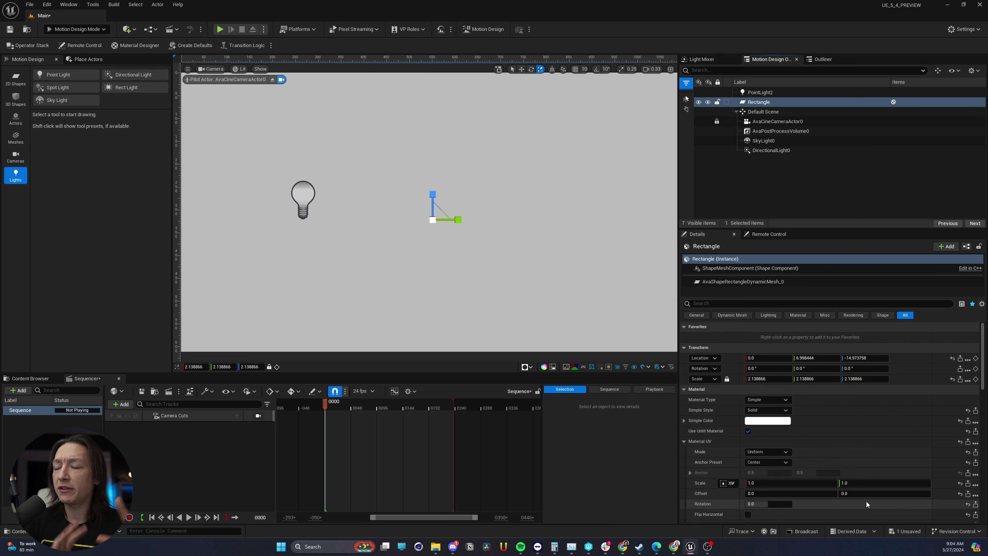
- Enable AvaPostProcessVolume0's Exposure Compensation and set it to 1.0
left_click(783, 131)
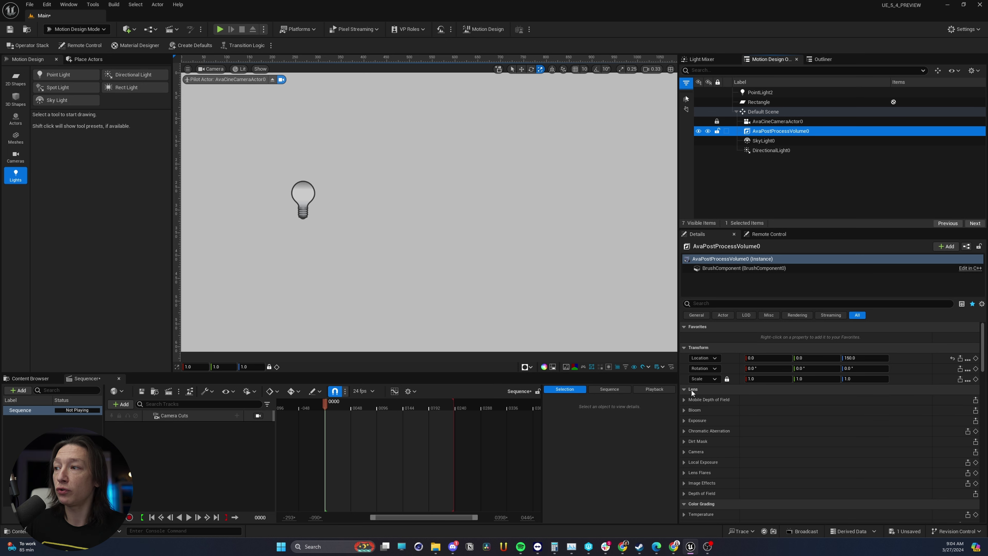
left_click(684, 420)
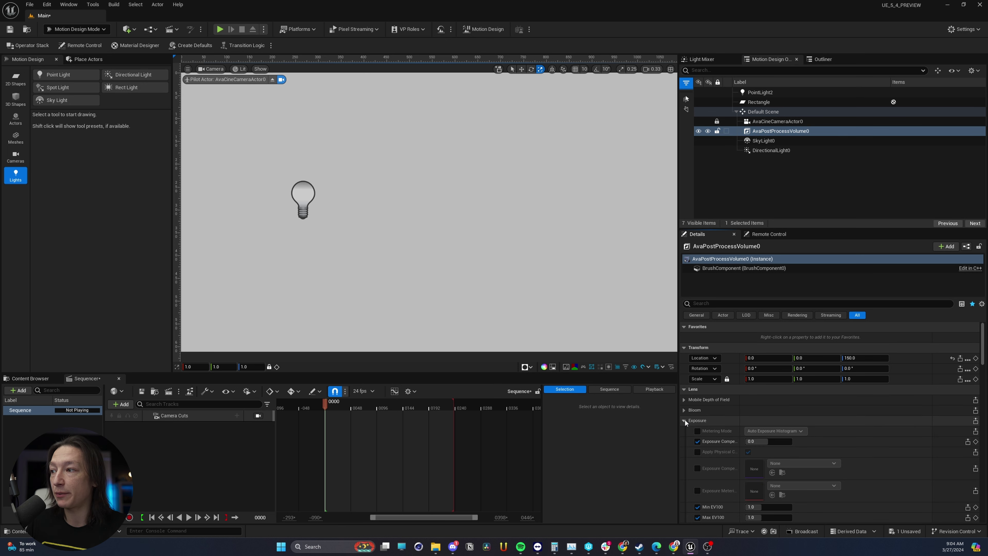
scroll(765, 434, "down", 3)
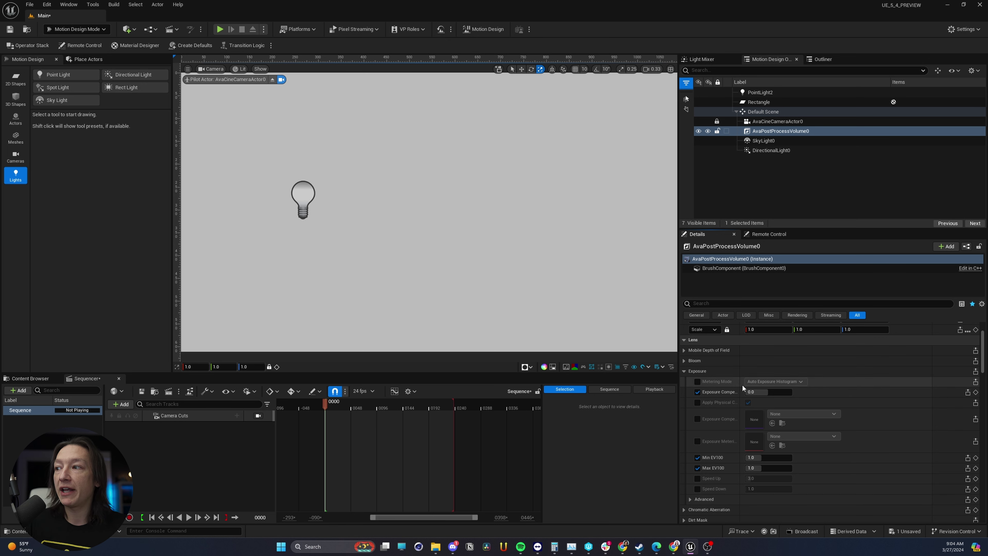
left_click(763, 392)
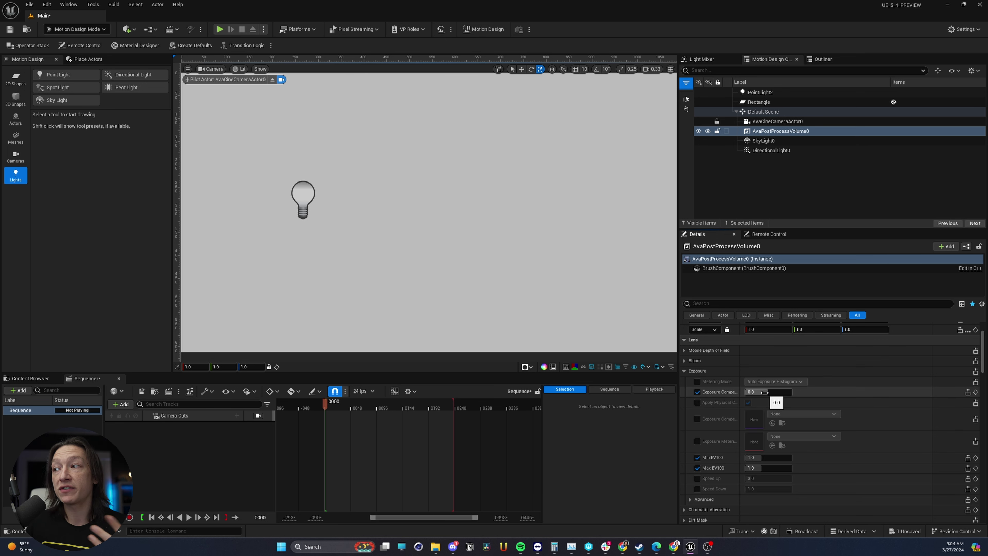
type("1")
key("Return")
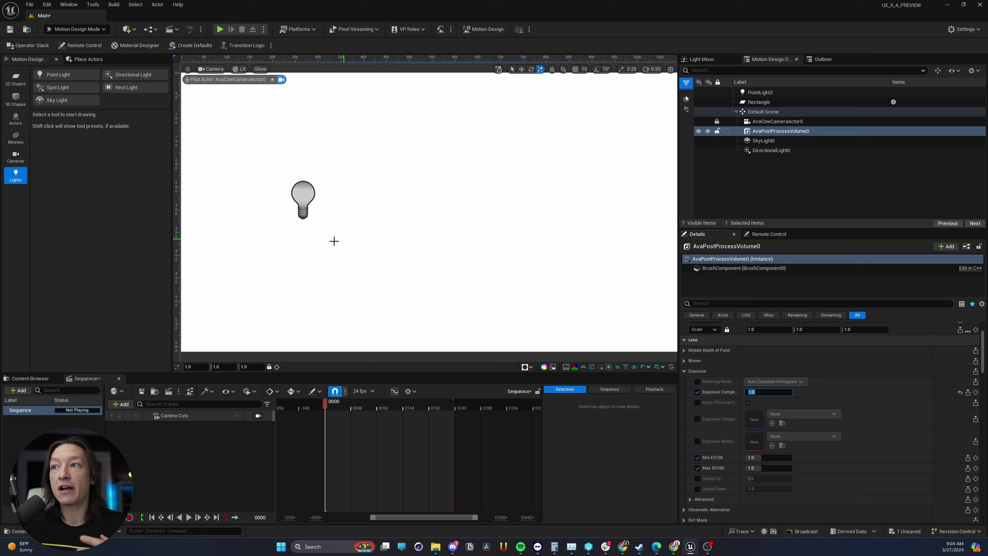
left_click(421, 239)
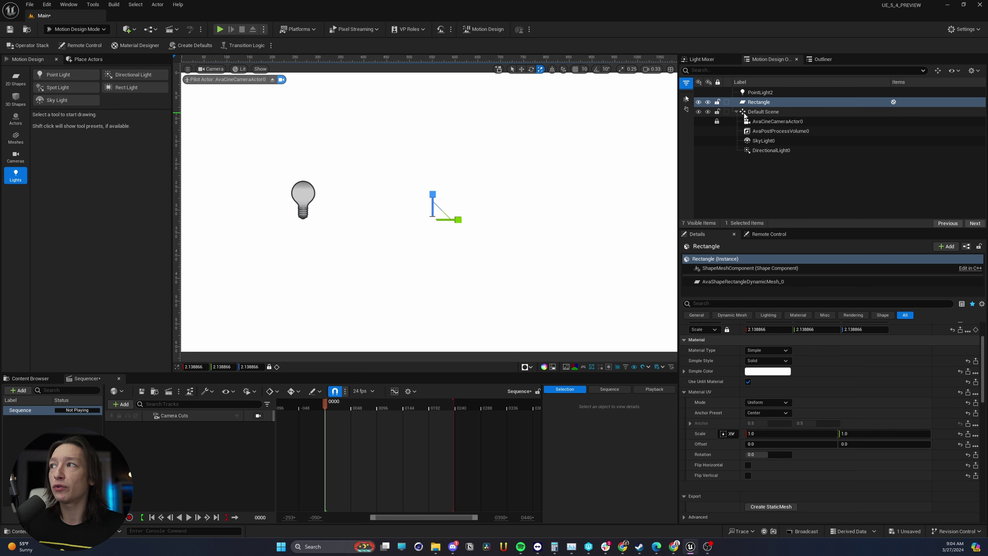
left_click(763, 129)
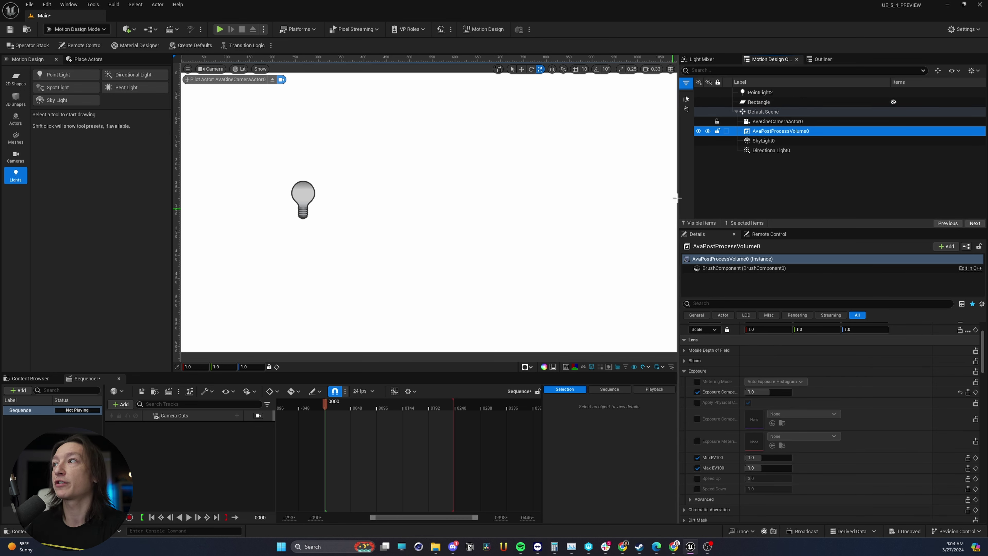
- Darken the Rectangle's colour to a near-black grey
left_click(757, 102)
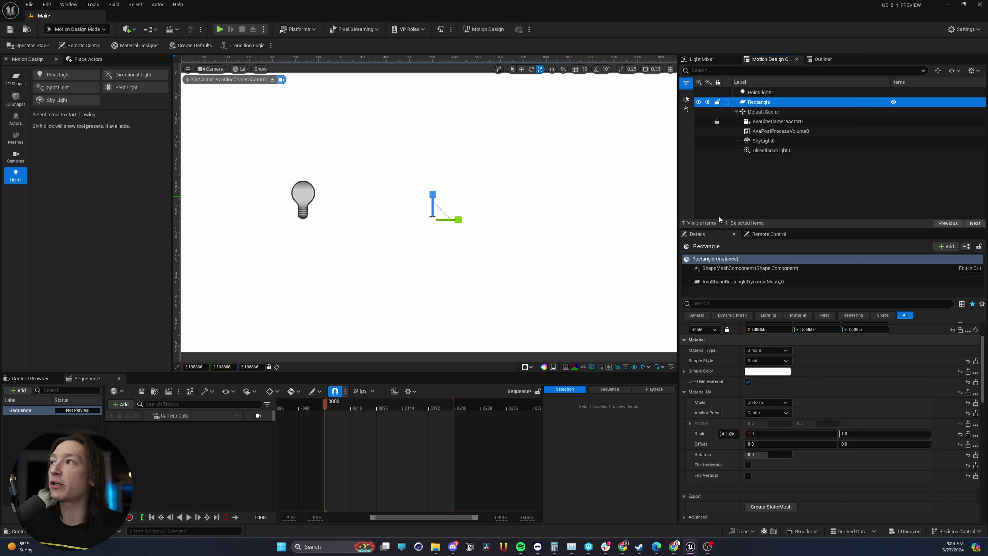
left_click(777, 372)
left_click_drag(885, 401, 885, 432)
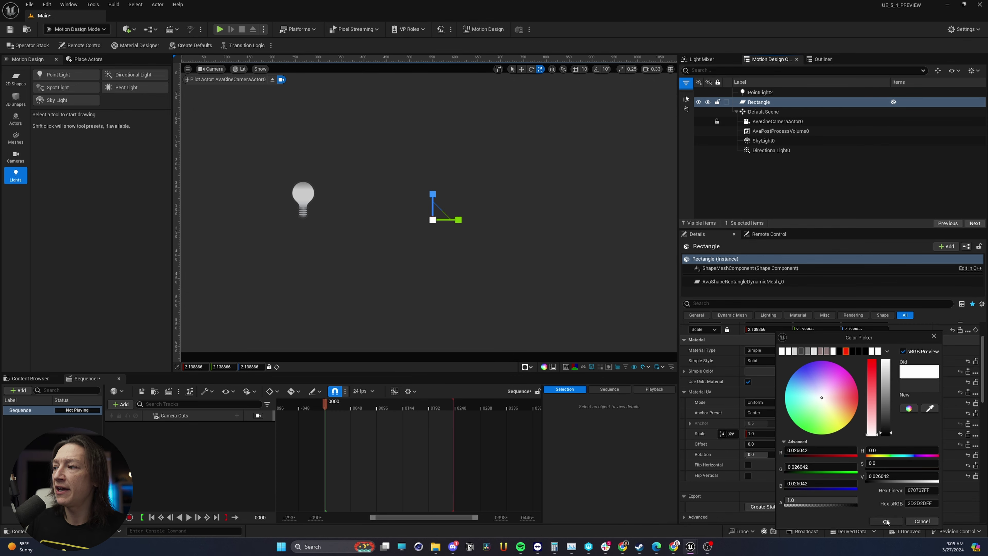
left_click(886, 521)
- Centre the point light by setting its Y and Z location to 0
left_click(306, 198)
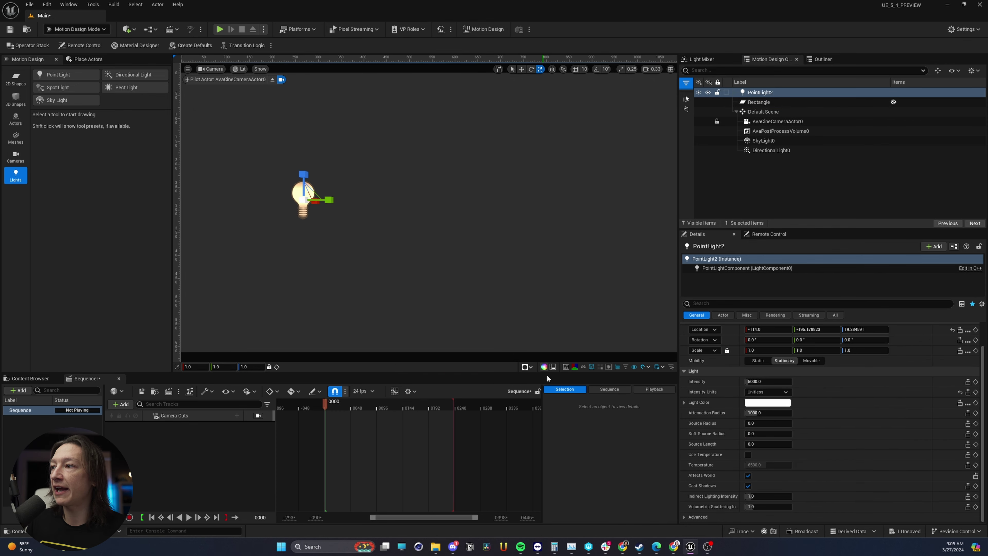
left_click(810, 329)
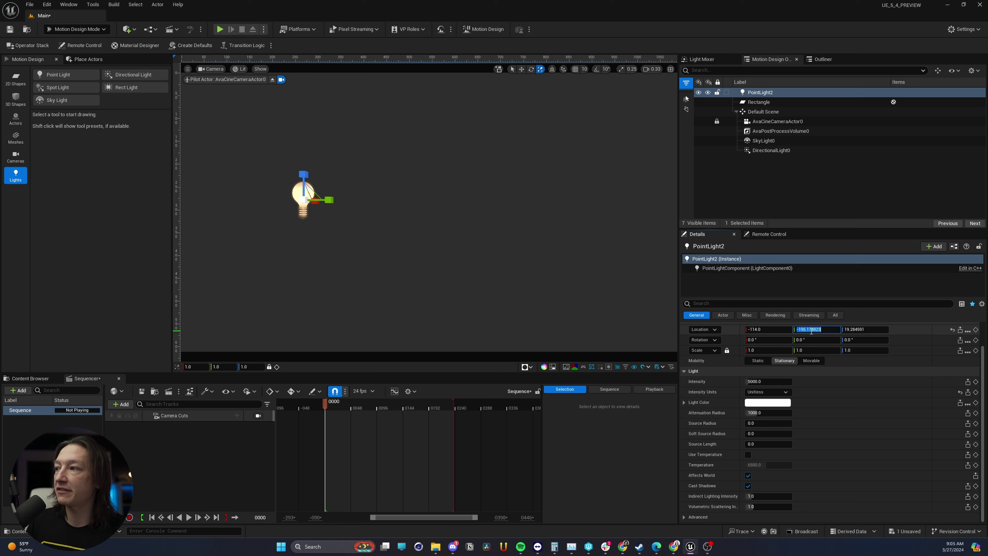
type("0")
key("Tab")
type("0")
key("Return")
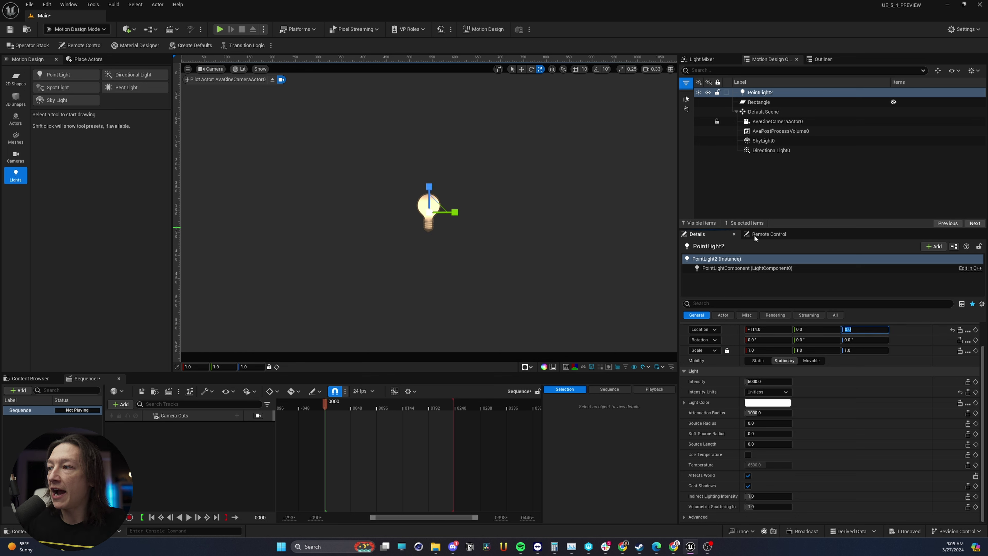
- Make the Rectangle respond to lighting again and set the point light intensity to about 4083
left_click(767, 104)
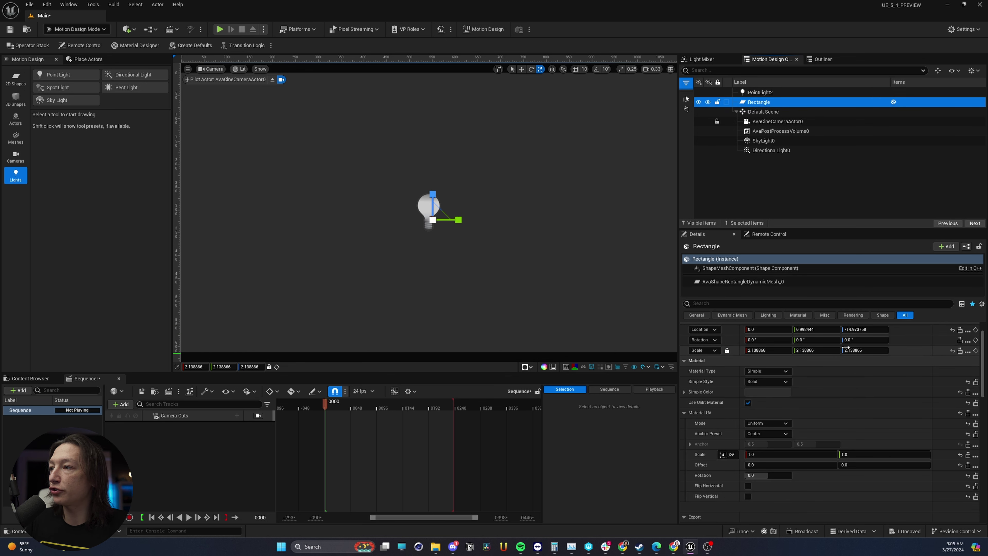
left_click(748, 403)
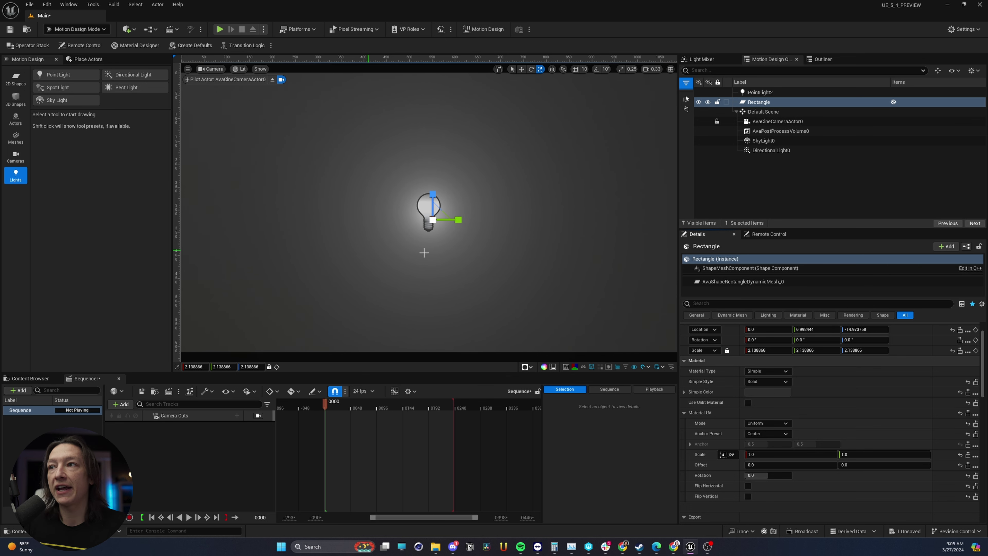
left_click(760, 93)
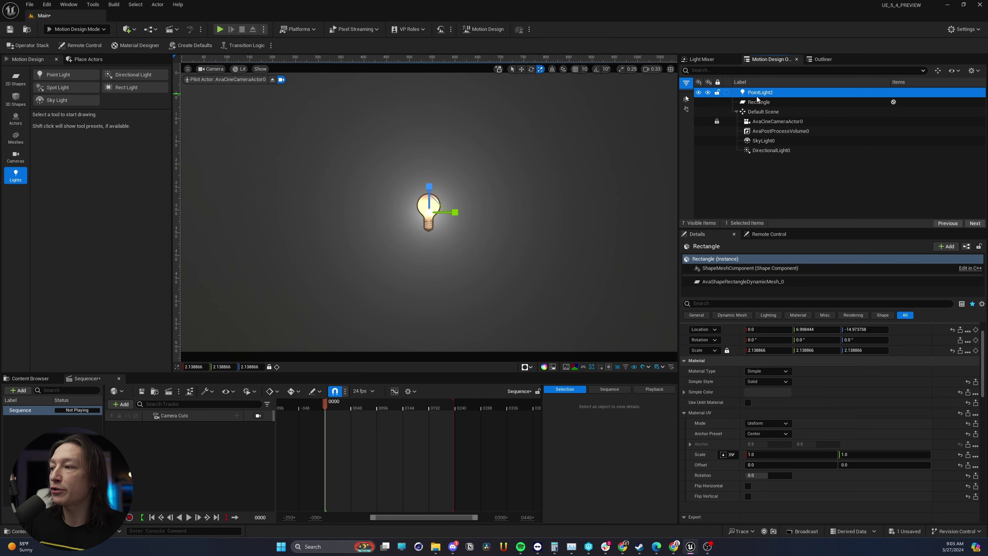
mouse_move(768, 381)
left_mouse_down()
mouse_move(802, 381)
mouse_move(754, 381)
mouse_move(769, 381)
mouse_move(756, 412)
mouse_move(790, 412)
mouse_move(769, 382)
mouse_move(805, 381)
mouse_move(762, 381)
mouse_move(786, 381)
mouse_move(772, 381)
left_mouse_up()
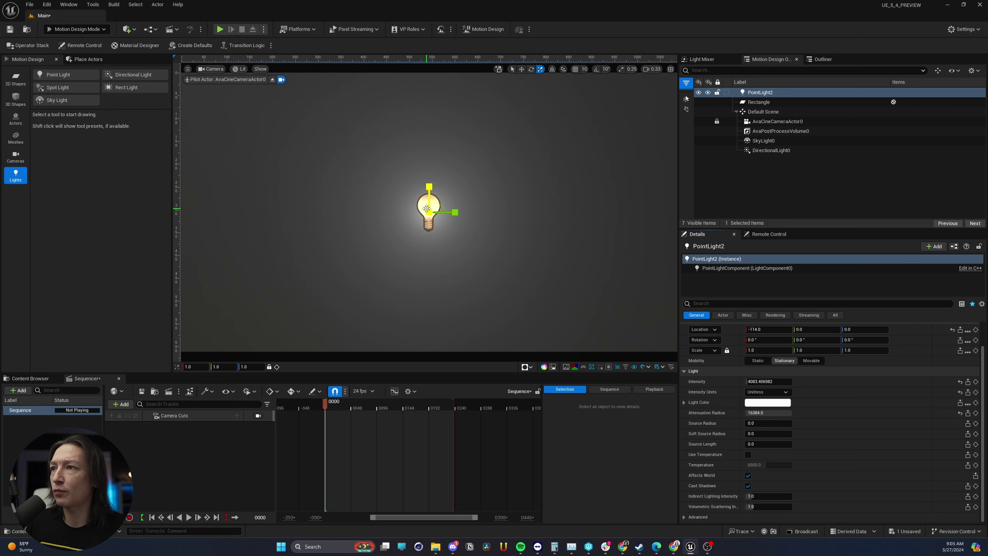
- Delete PointLight2 and rotate the directional light with Ctrl+L until the scene is dim
key("Delete")
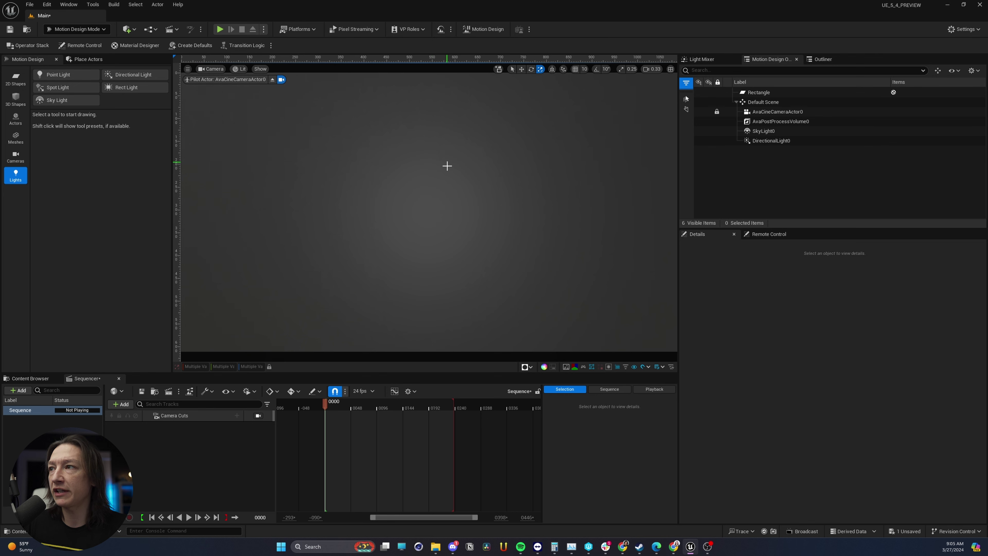
left_click(754, 92)
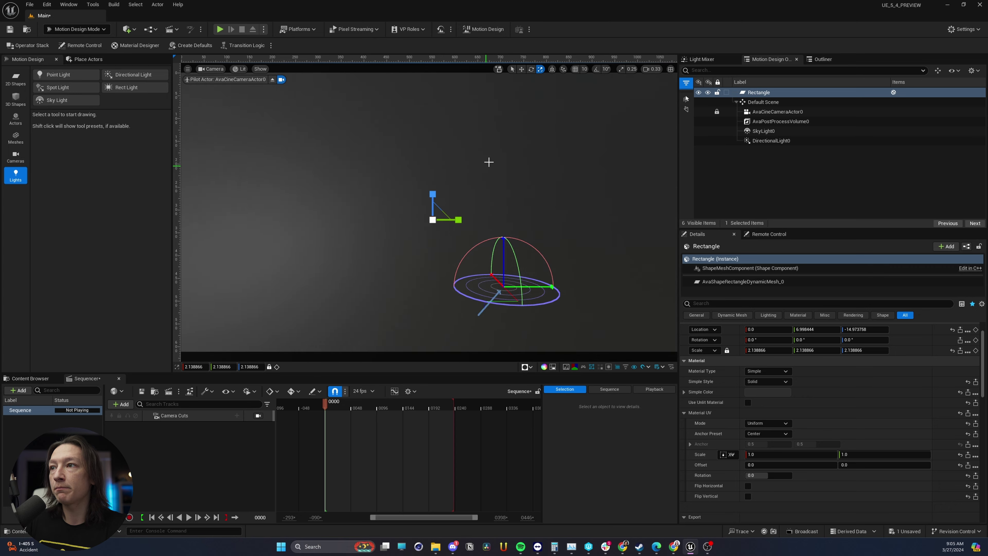
key("ctrl+l")
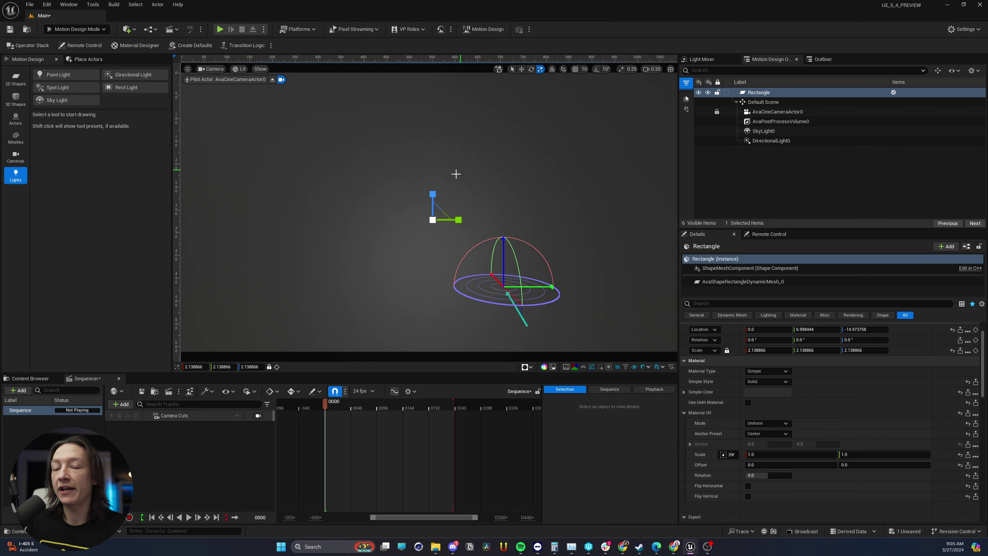
key("ctrl+l")
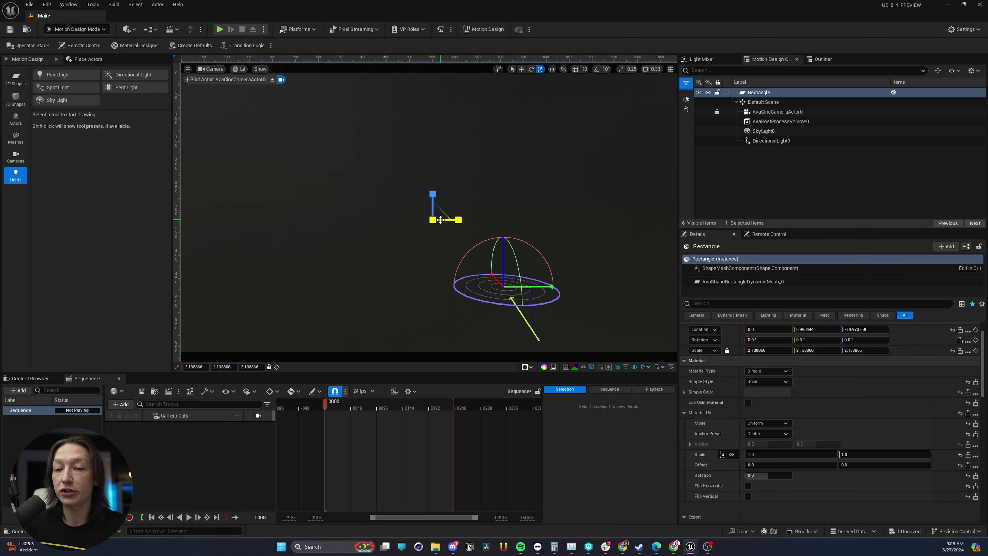
key("ctrl+l")
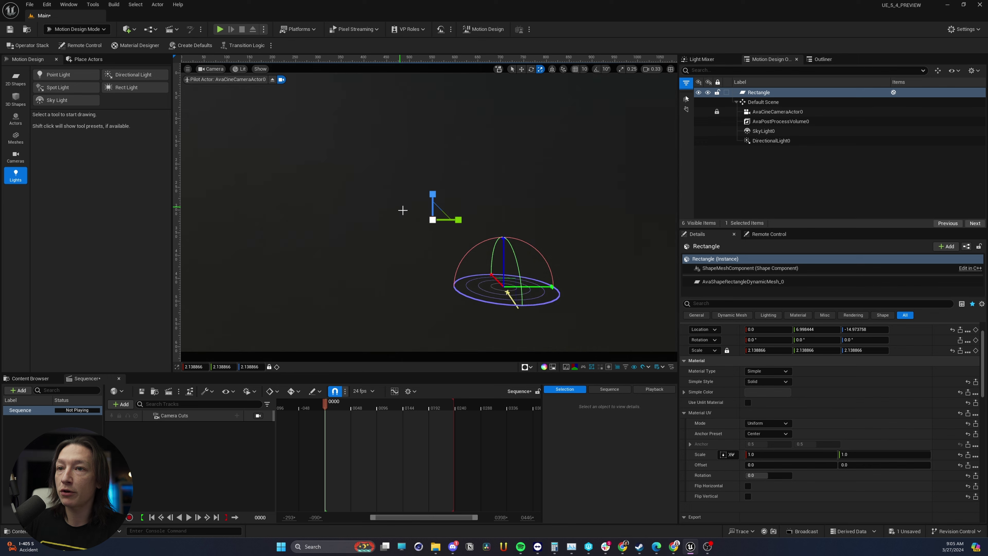
key("ctrl+l")
key("ctrl+l")
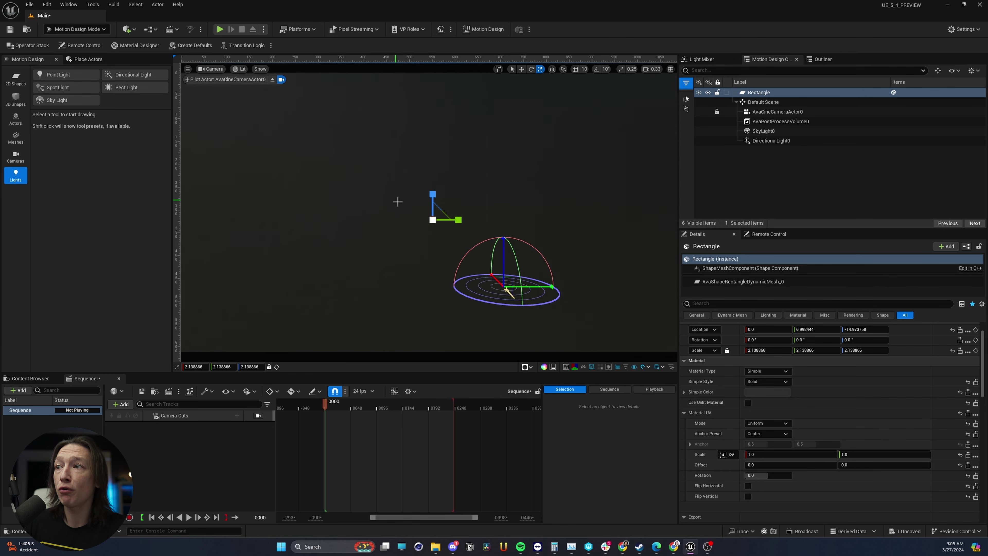
key("ctrl+l")
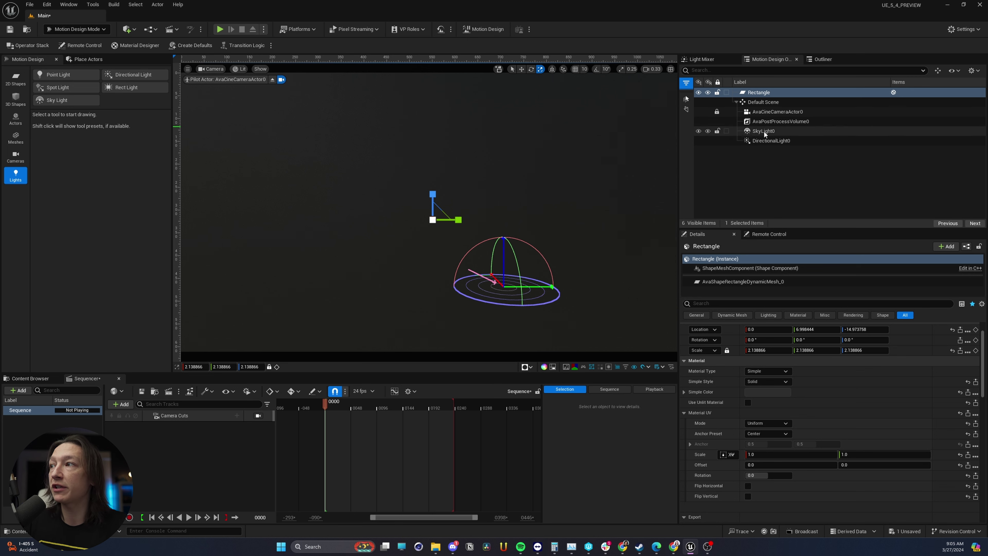
left_click(761, 141)
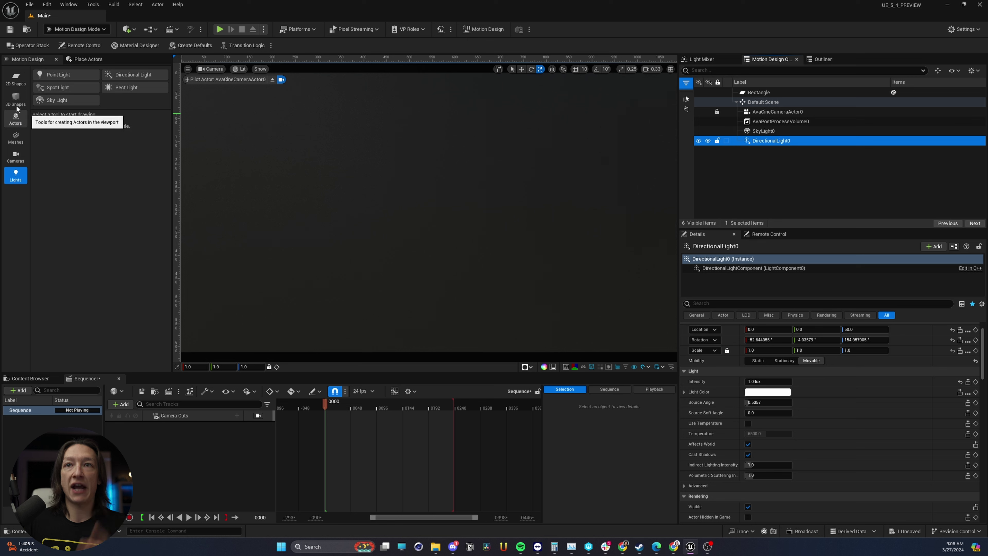
- Place a Text Actor from the Actors category at the viewport centre and select AvaTextActor2
left_click(16, 79)
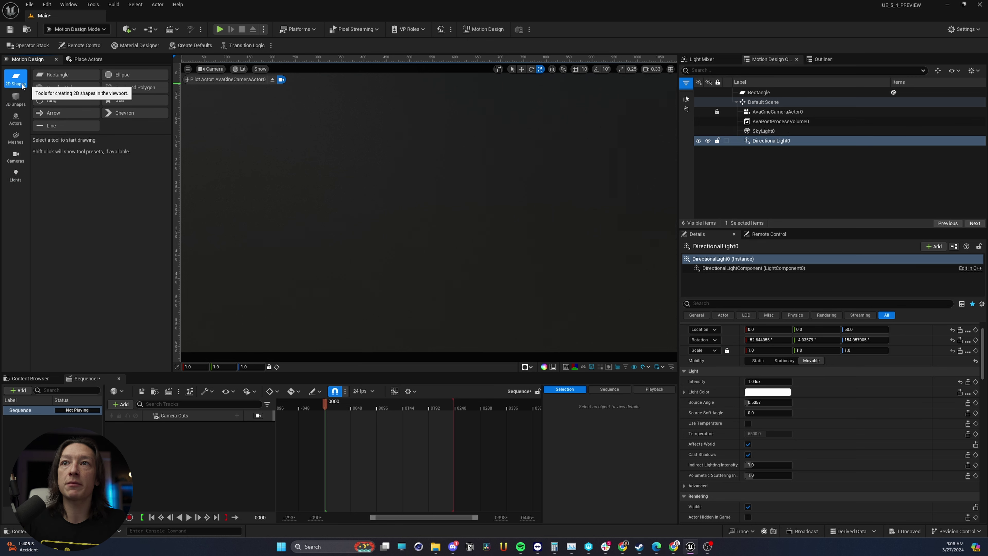
left_click(18, 116)
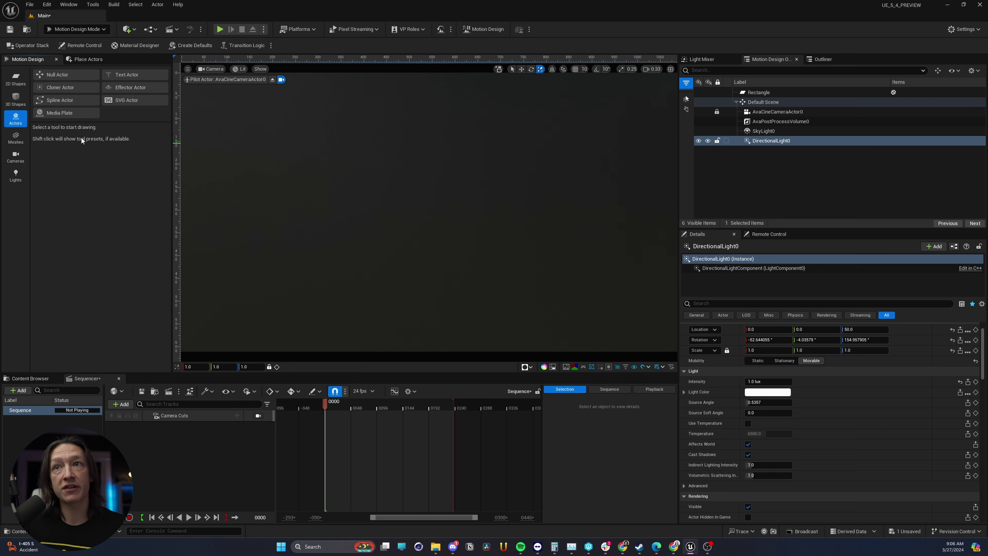
left_click(135, 75)
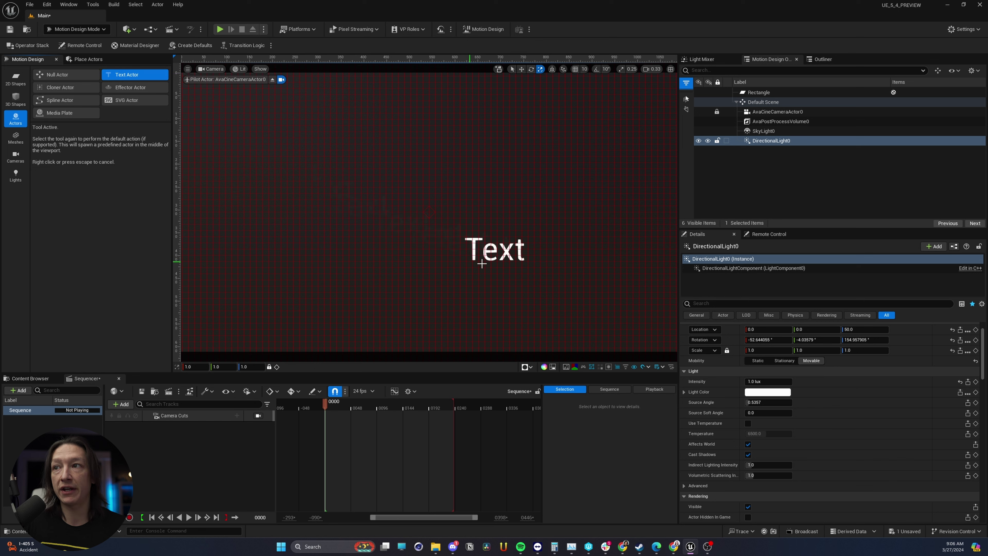
left_click(410, 204)
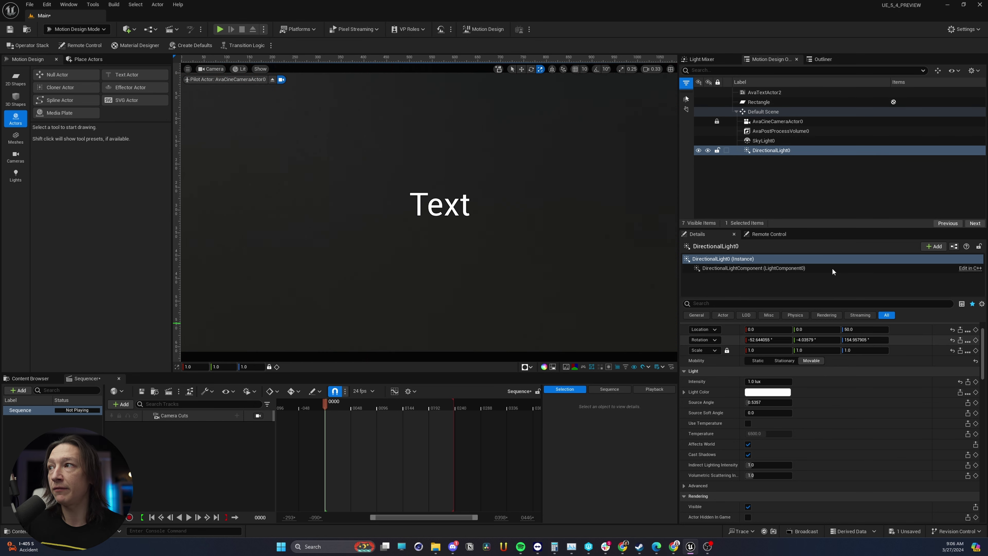
left_click(765, 93)
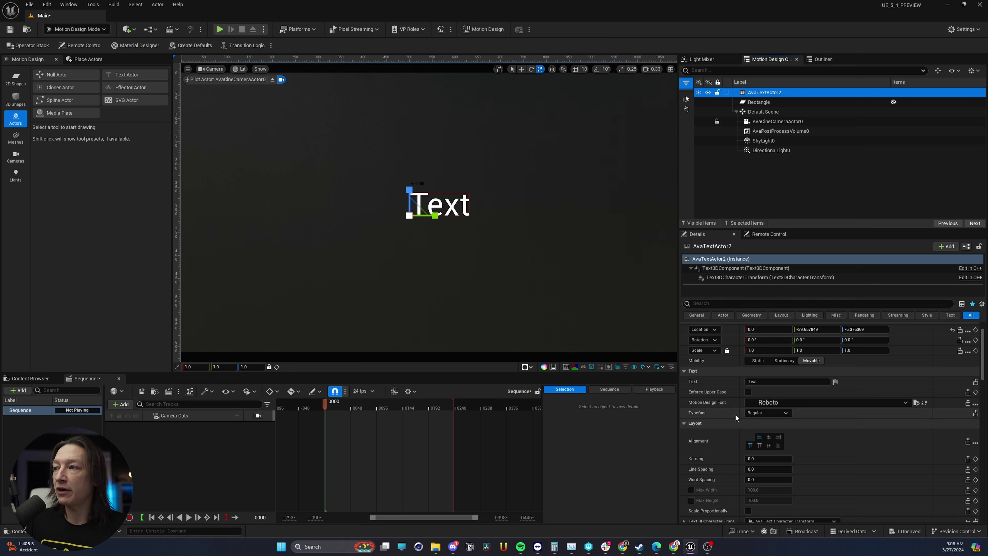
- Set the text actor's Motion Design Font to Mass Effect Game 123
left_click(763, 404)
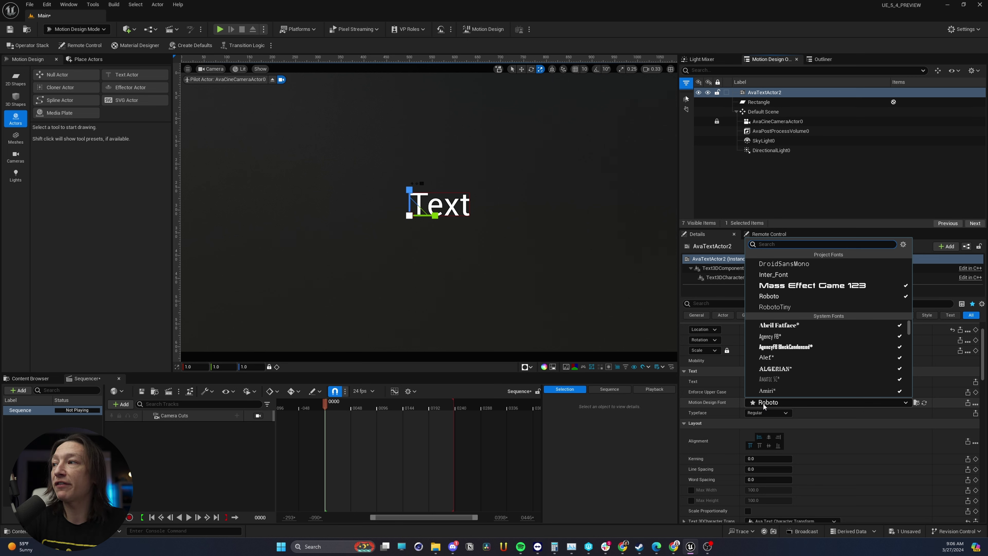
type("prox")
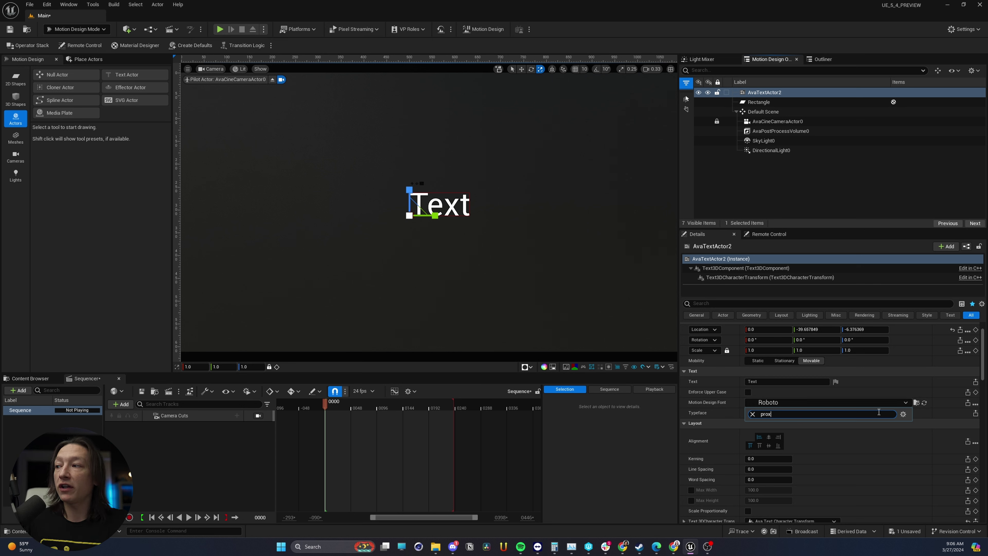
left_click(941, 415)
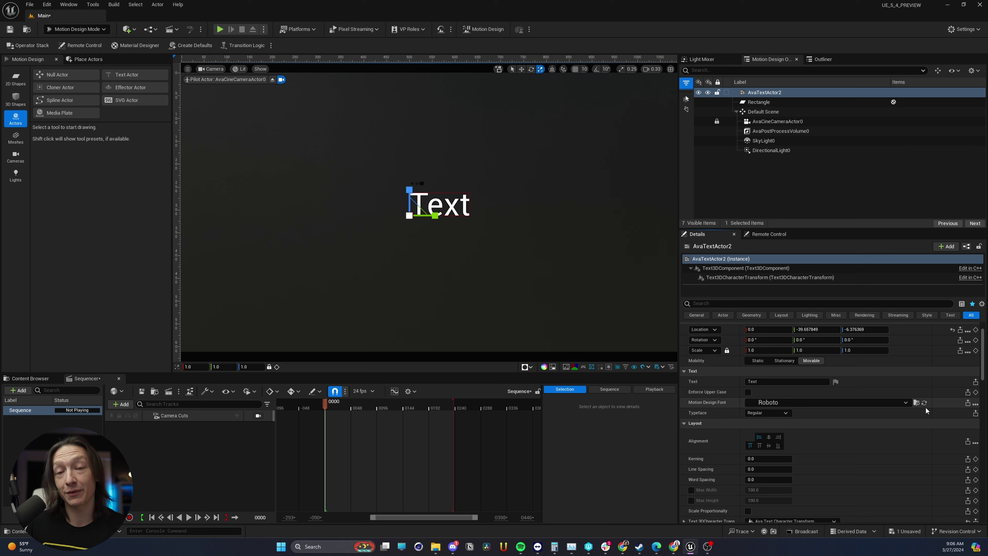
left_click(823, 403)
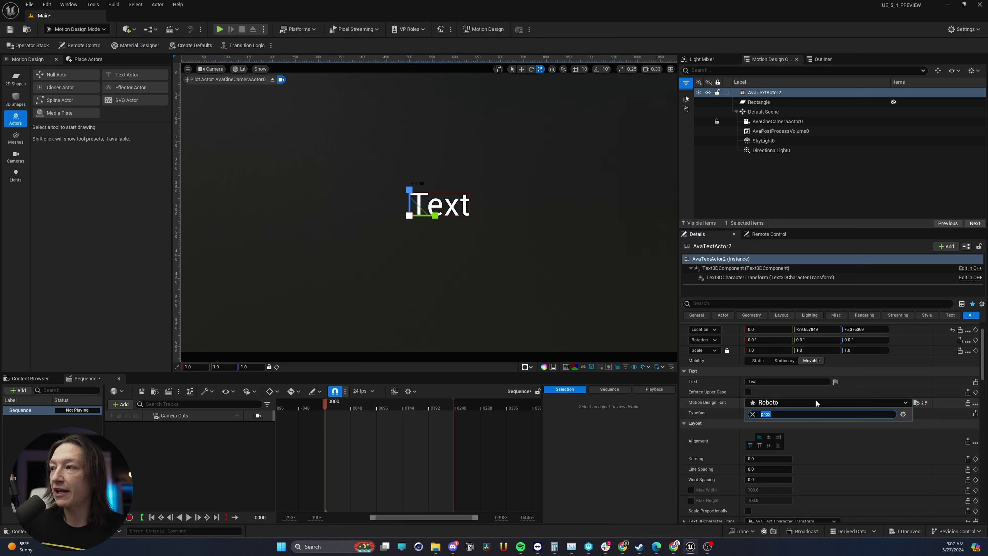
left_click(752, 413)
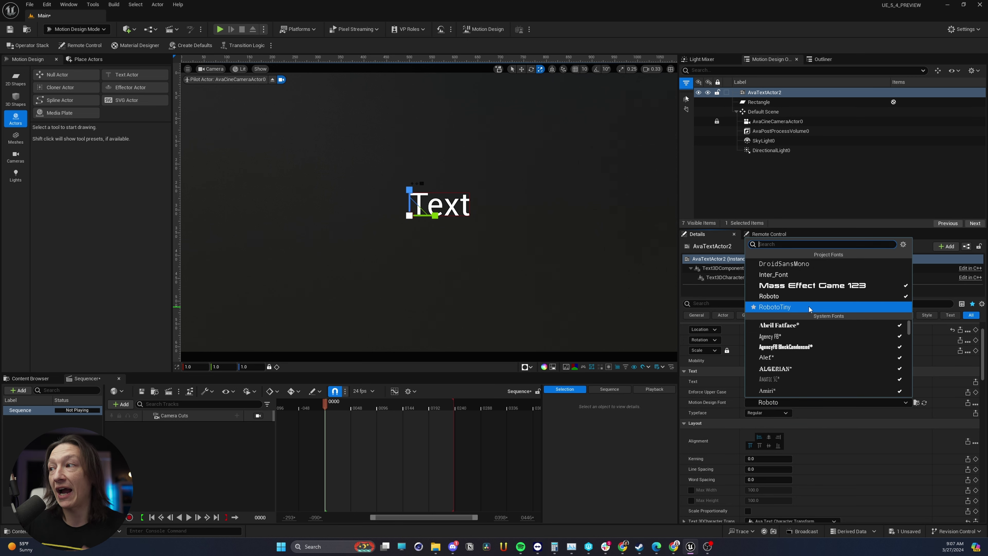
left_click(818, 287)
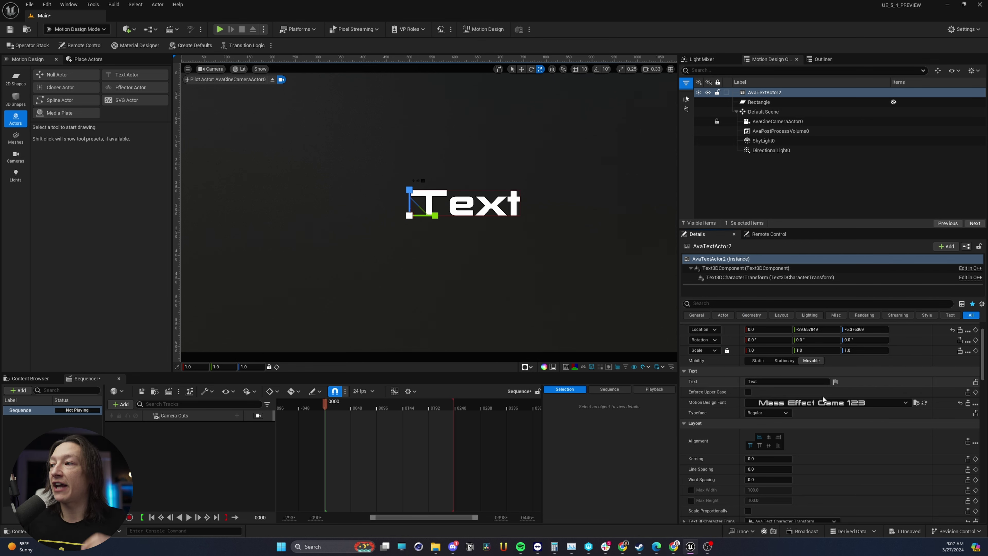
- Change the displayed text to 'MASS EFFECT'
left_click(790, 381)
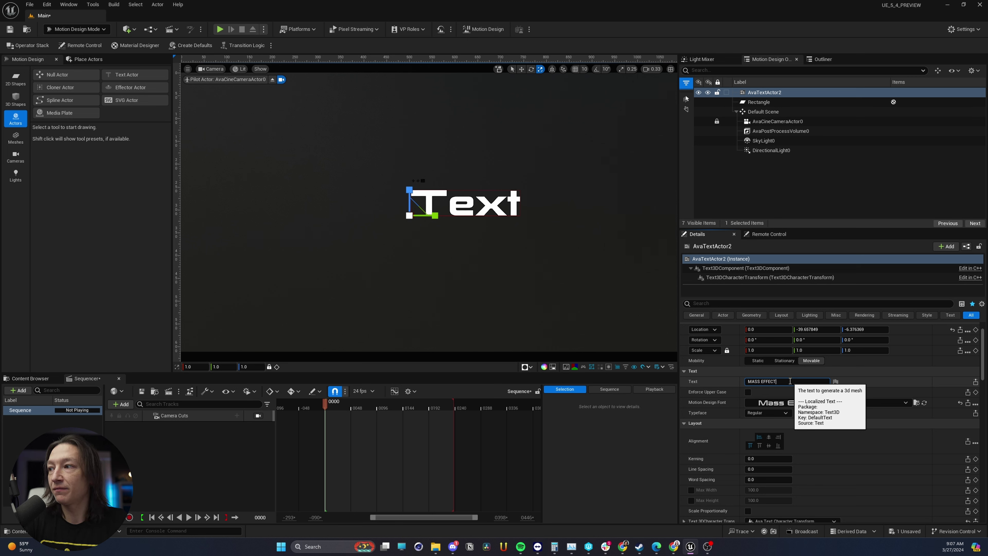
type("MASS EFFECT")
key("Return")
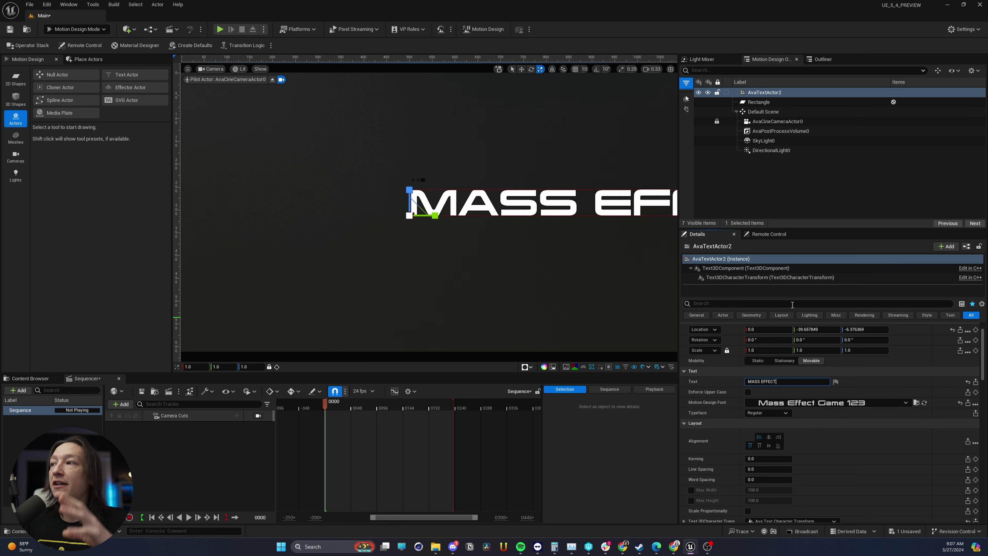
- Centre the text horizontally and vertically on its pivot
left_click(769, 437)
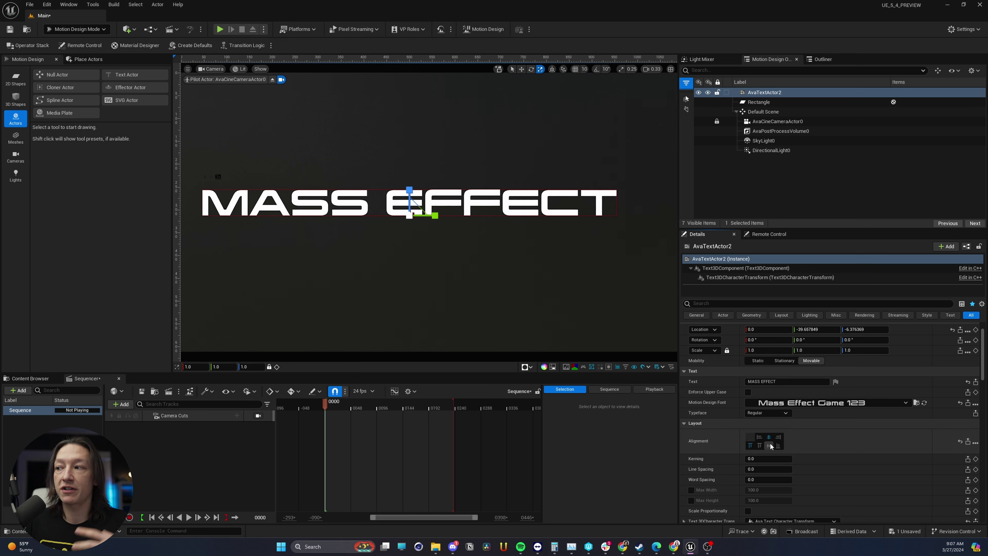
left_click(769, 445)
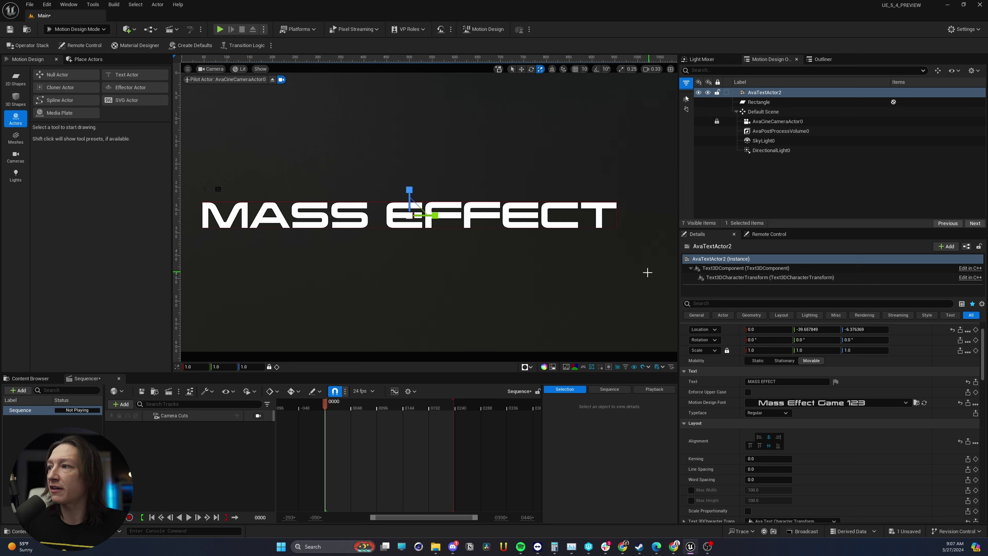
left_click(785, 381)
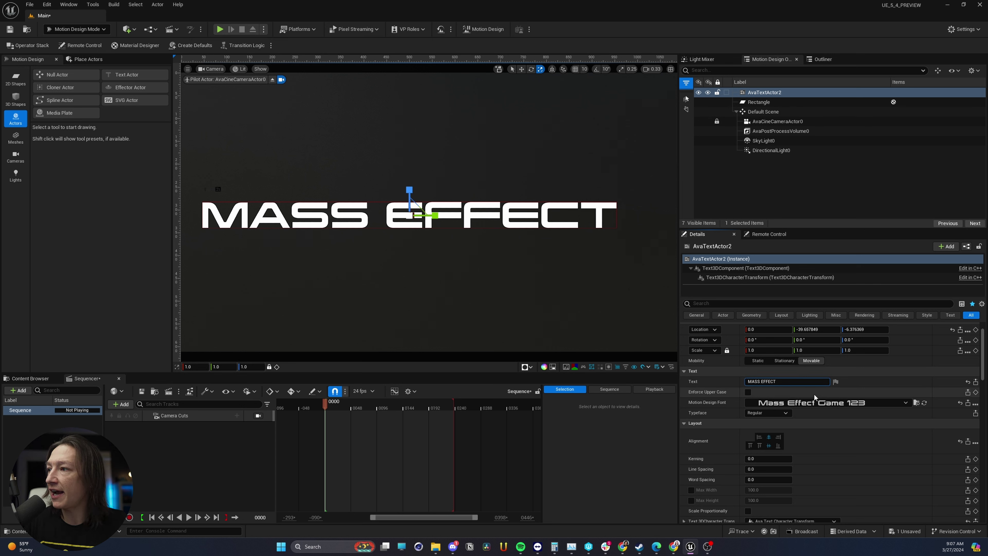
- Reselect AvaTextActor2 in the outliner and reset its Location to 0, 0, 0
left_click(446, 220)
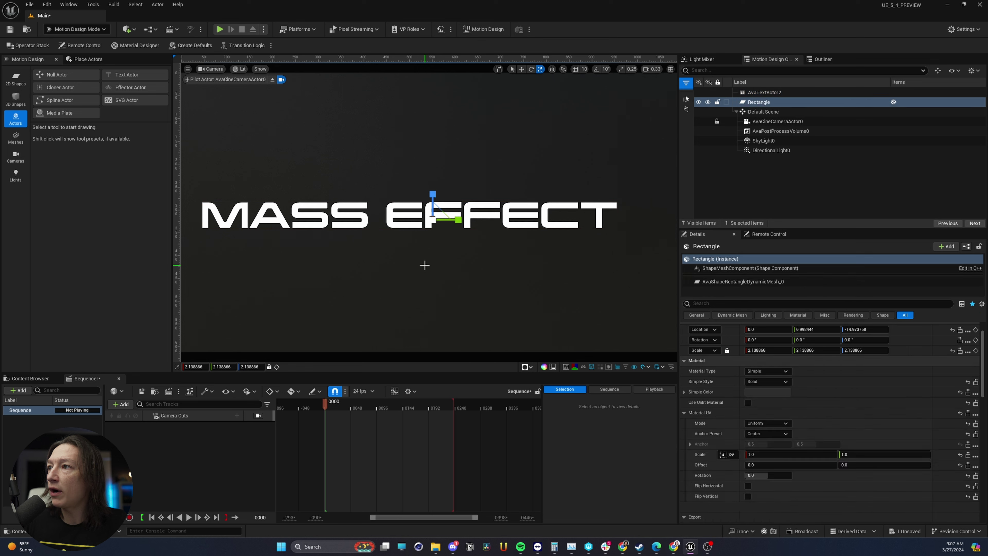
left_click(441, 264)
left_click(444, 221)
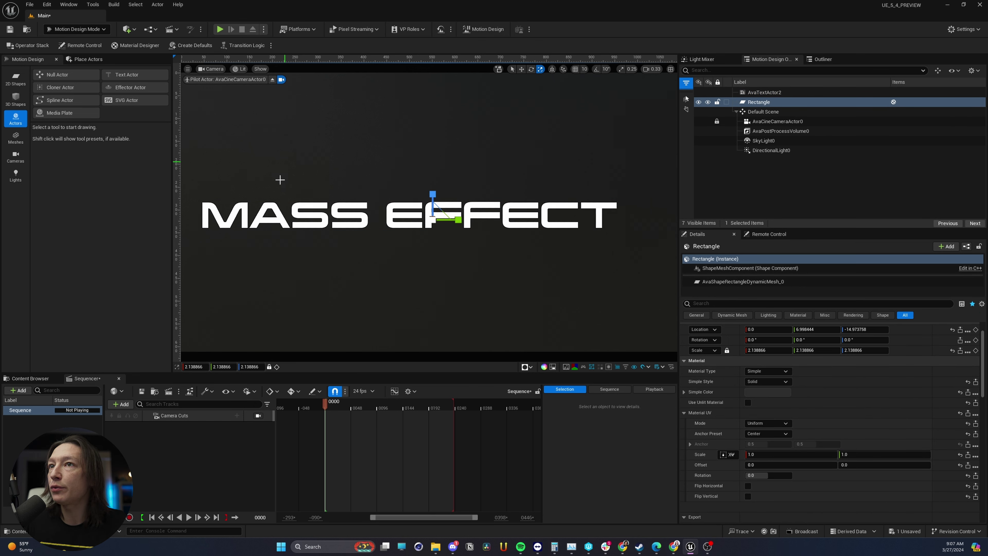
left_click(774, 112)
left_click(768, 121)
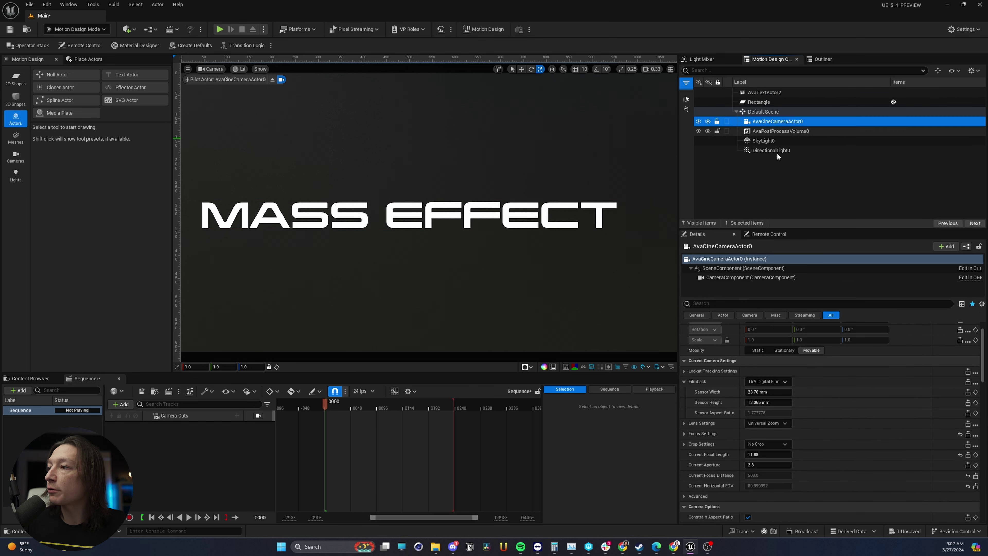
scroll(811, 355, "up", 2)
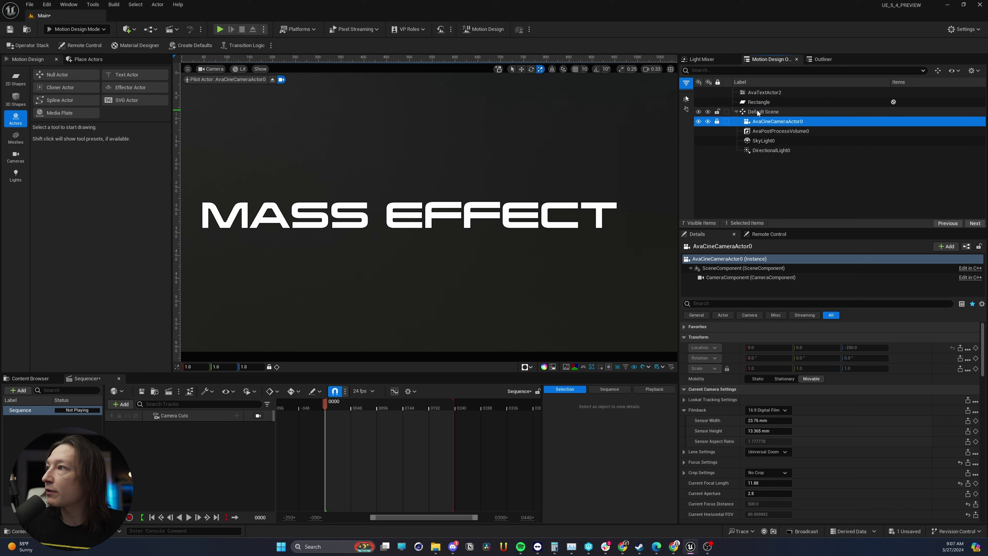
left_click(757, 102)
left_click(761, 93)
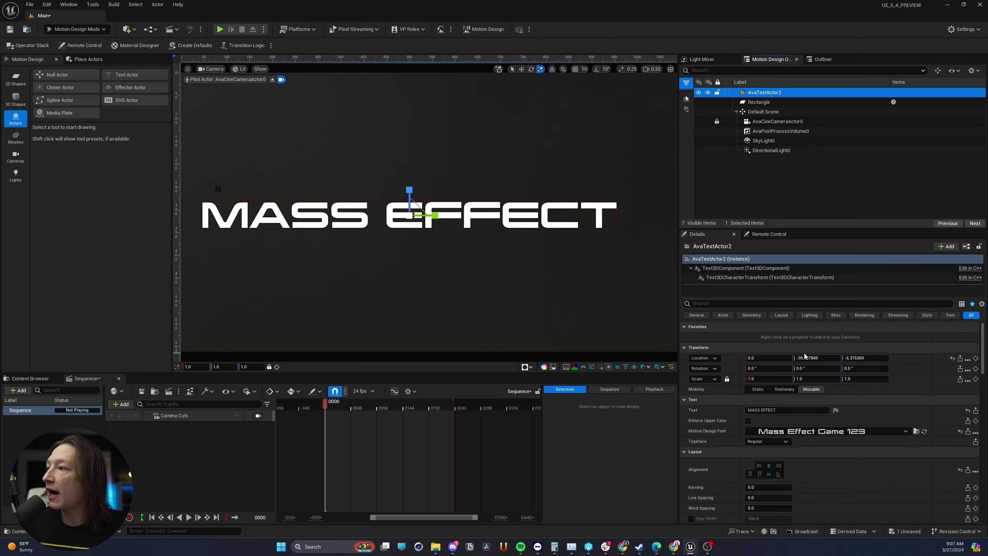
left_click(952, 358)
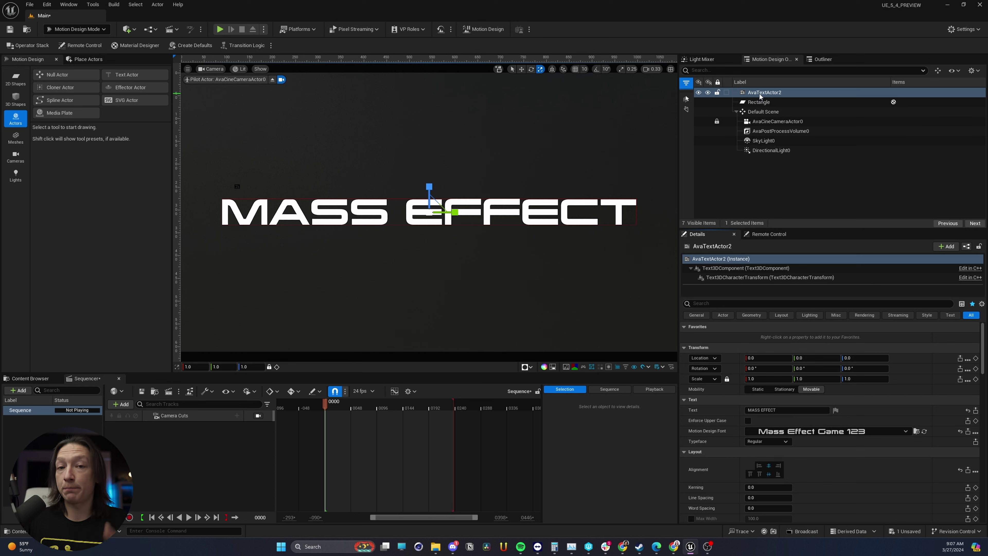
- Drag AvaTextActor2 into the Sequencer to create its track, then select that track
left_click_drag(766, 96, 224, 450)
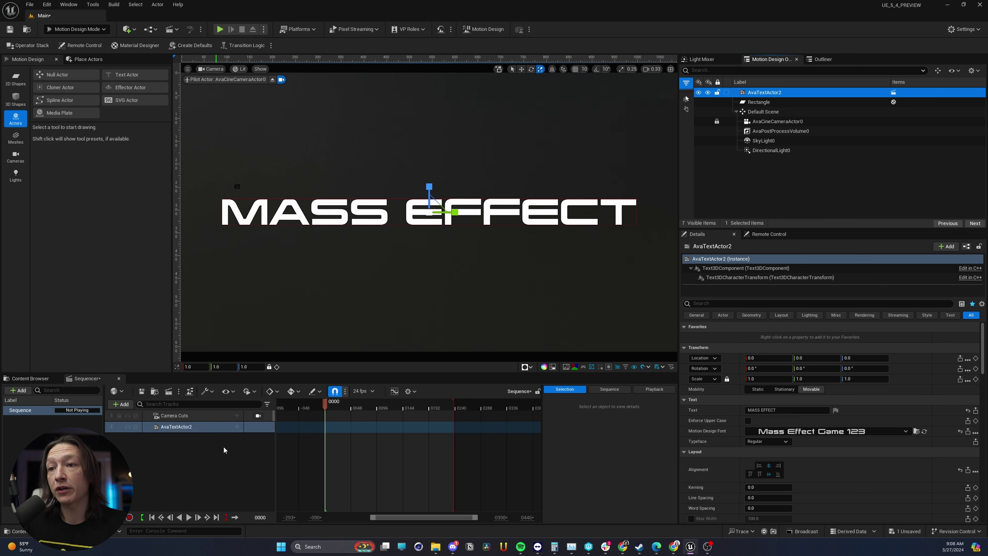
left_click(237, 427)
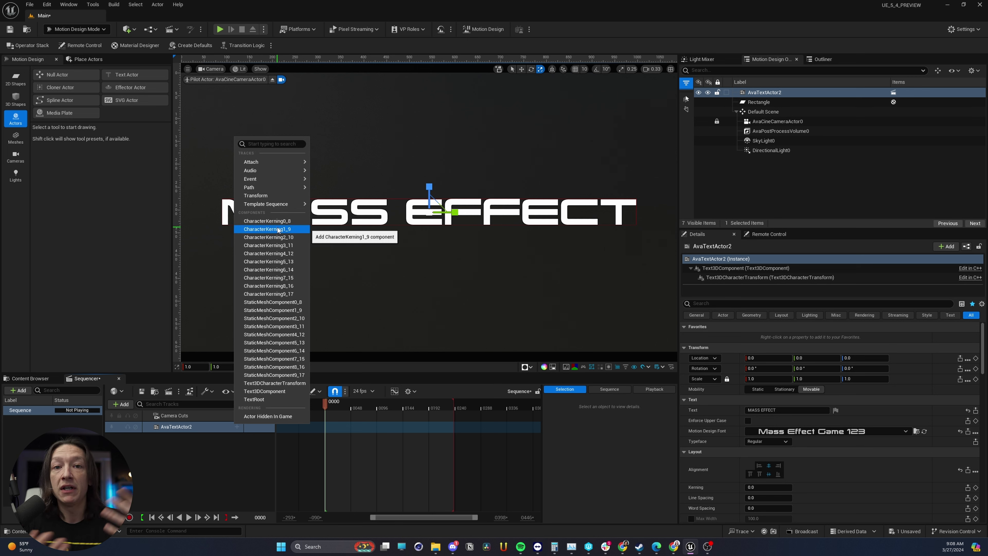
left_click(192, 465)
left_click(215, 438)
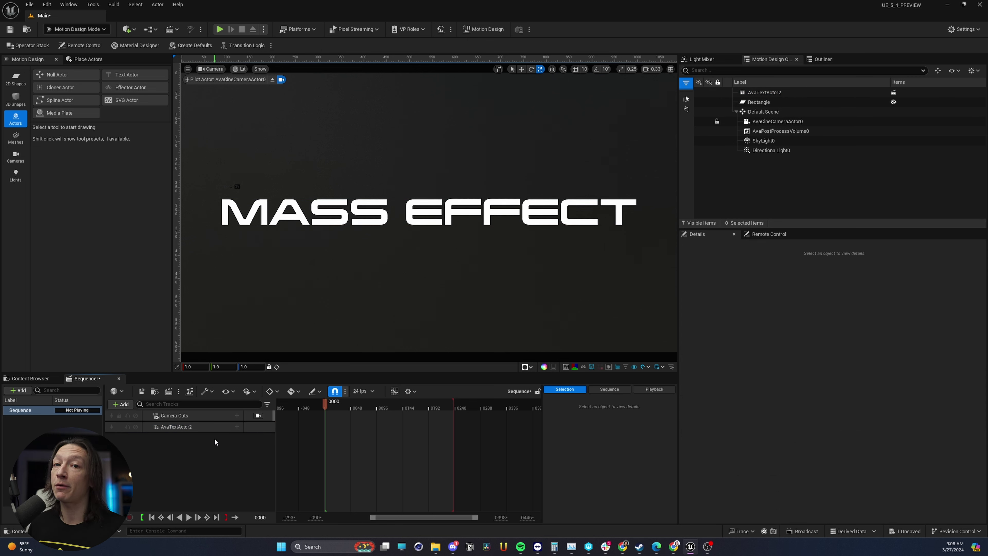
left_click(189, 427)
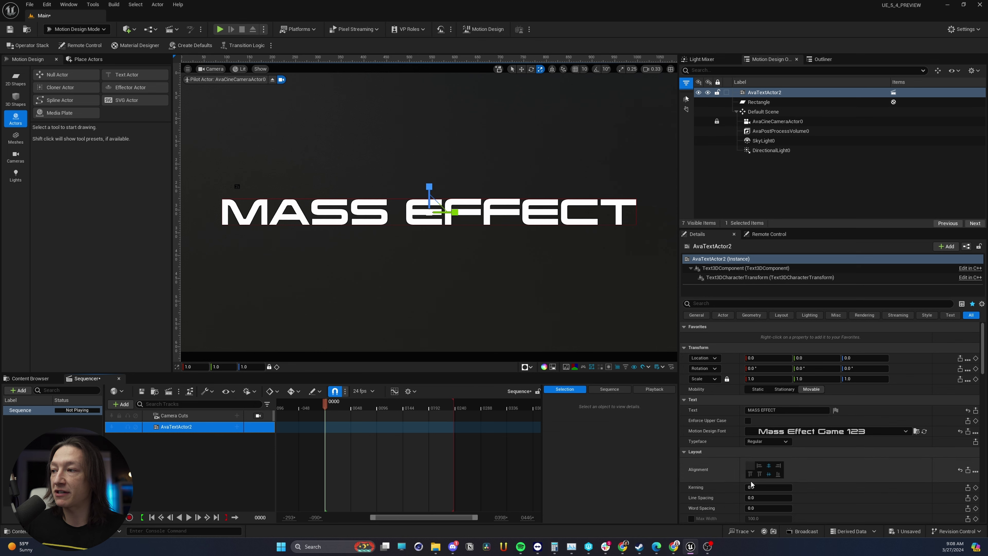
- Set Kerning to 37.45 and scale to 0.66, keying Kerning at frame 0
left_click_drag(769, 487, 821, 487)
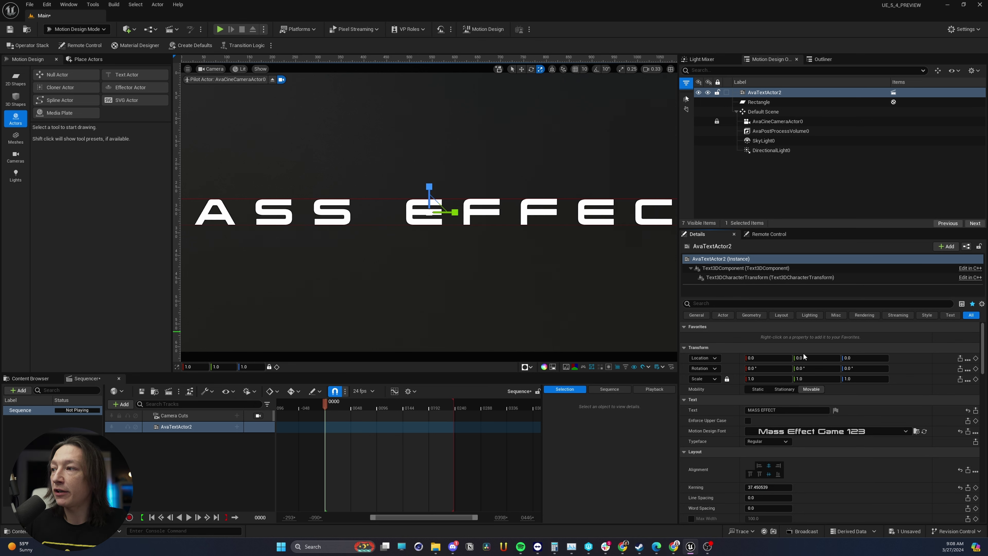
left_click_drag(430, 218, 427, 217)
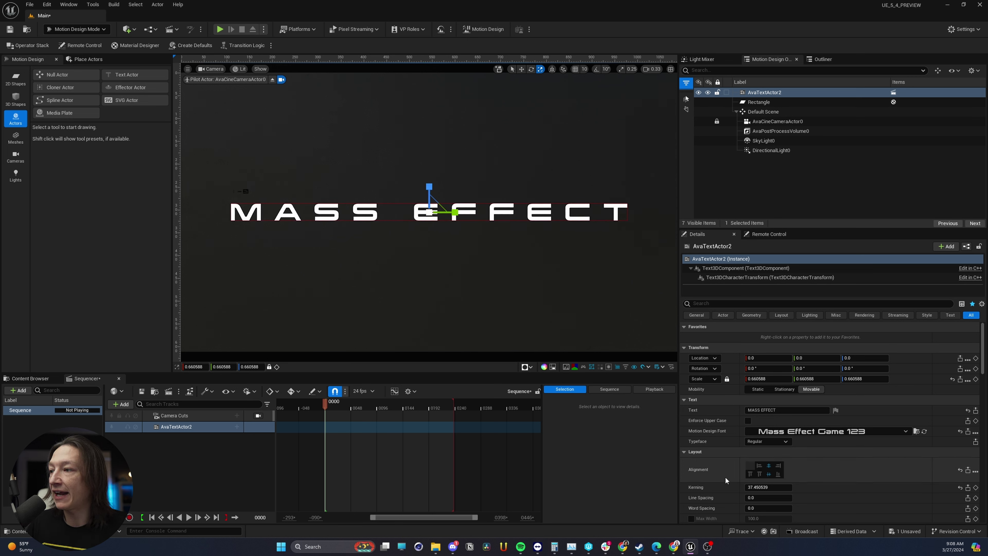
left_click(976, 488)
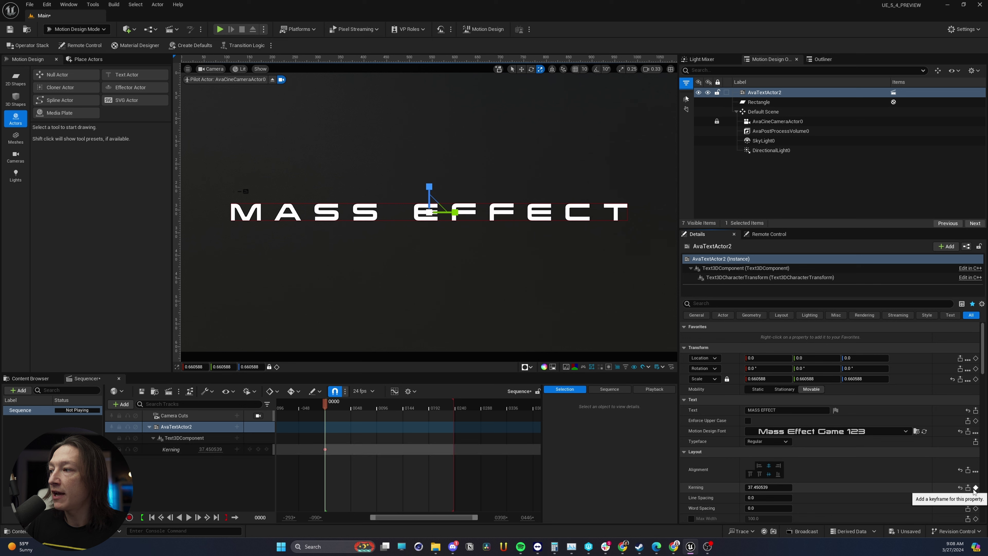
- Key progressively lower Kerning values at frame 12 and at frame 238
left_click_drag(327, 406, 333, 406)
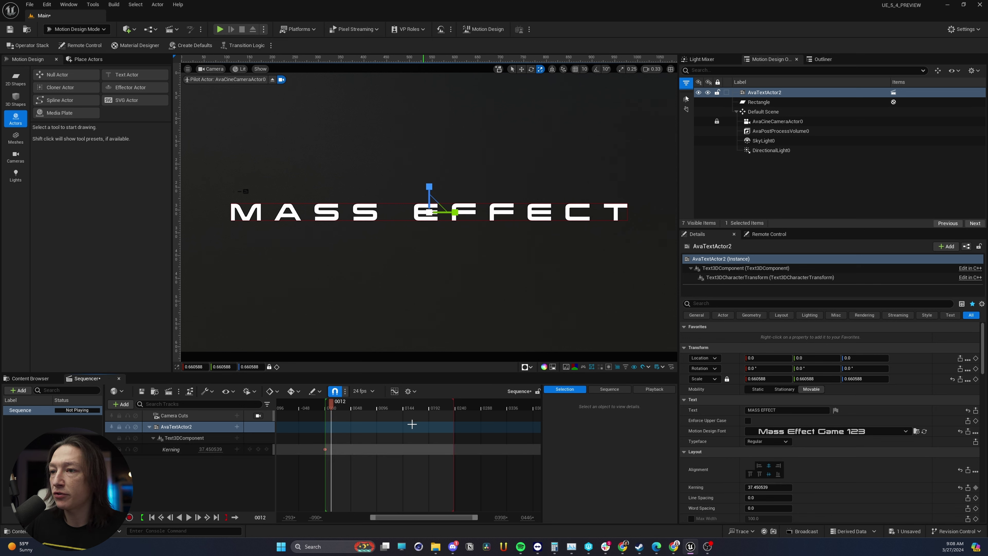
left_click_drag(767, 486, 756, 487)
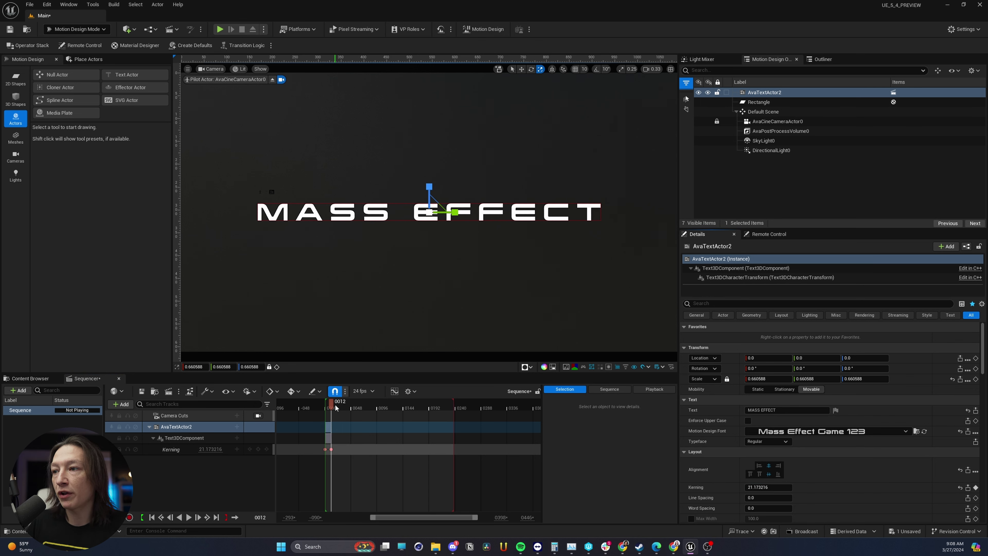
left_click_drag(335, 407, 427, 416)
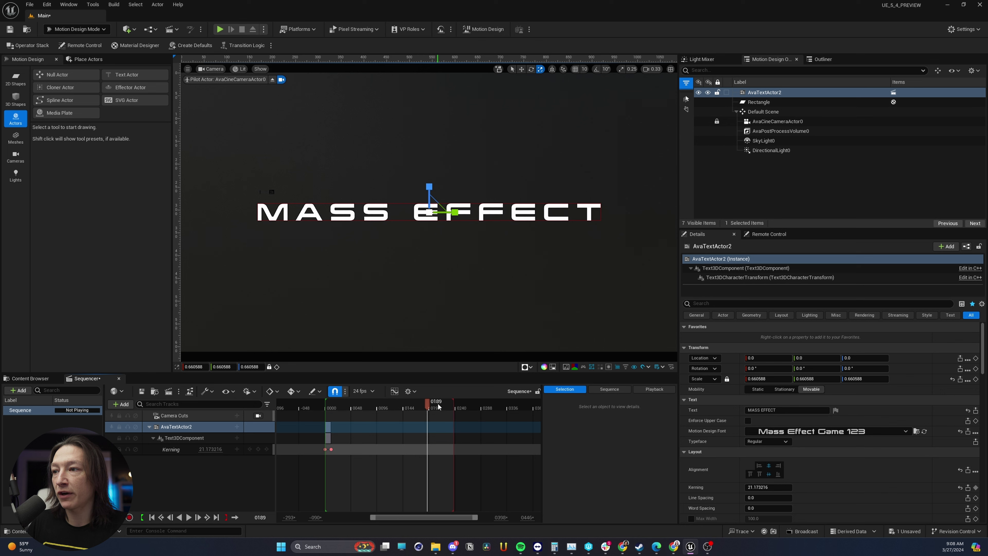
key("ctrl+Up")
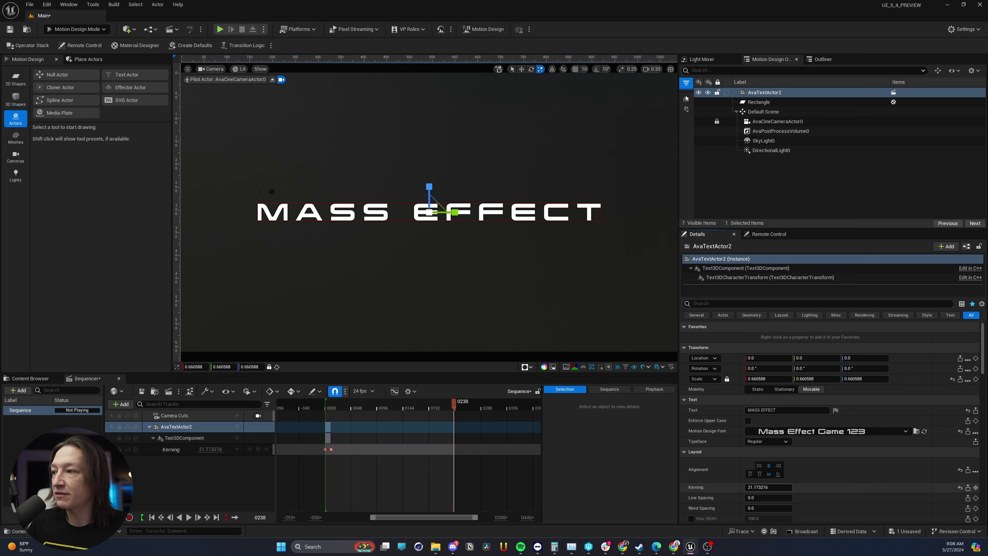
left_click_drag(769, 487, 740, 487)
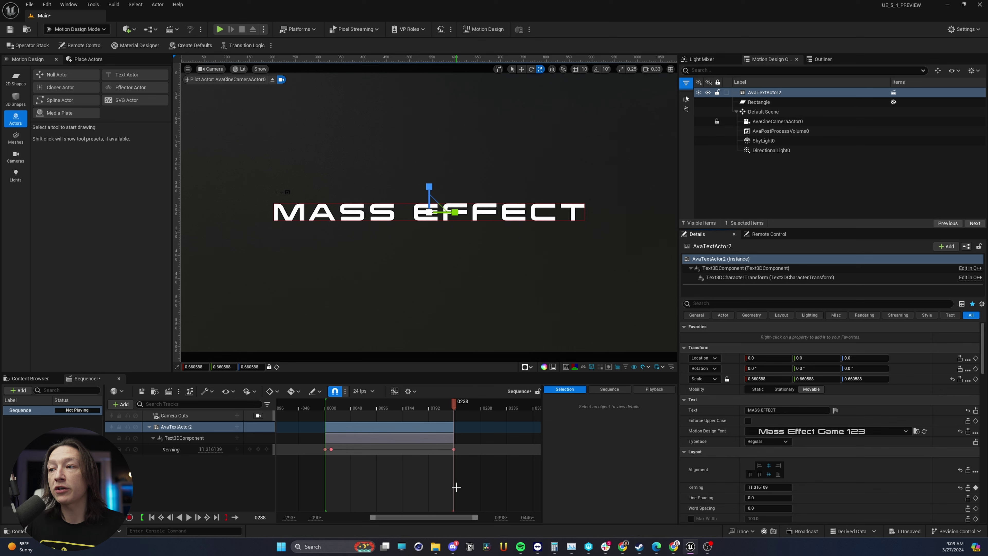
- Preview the kerning animation from frame 0 and select the keys near the start
left_click_drag(442, 403, 326, 405)
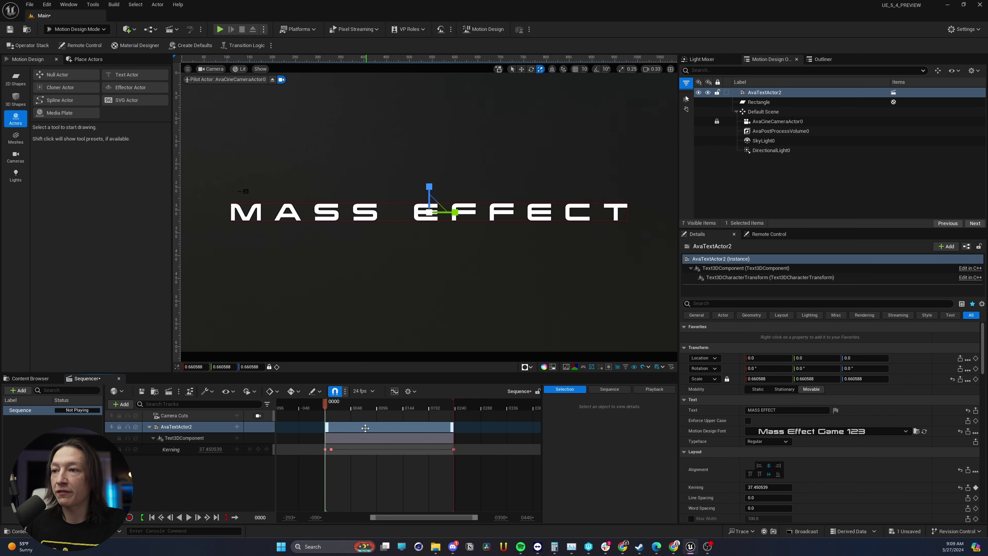
key("space")
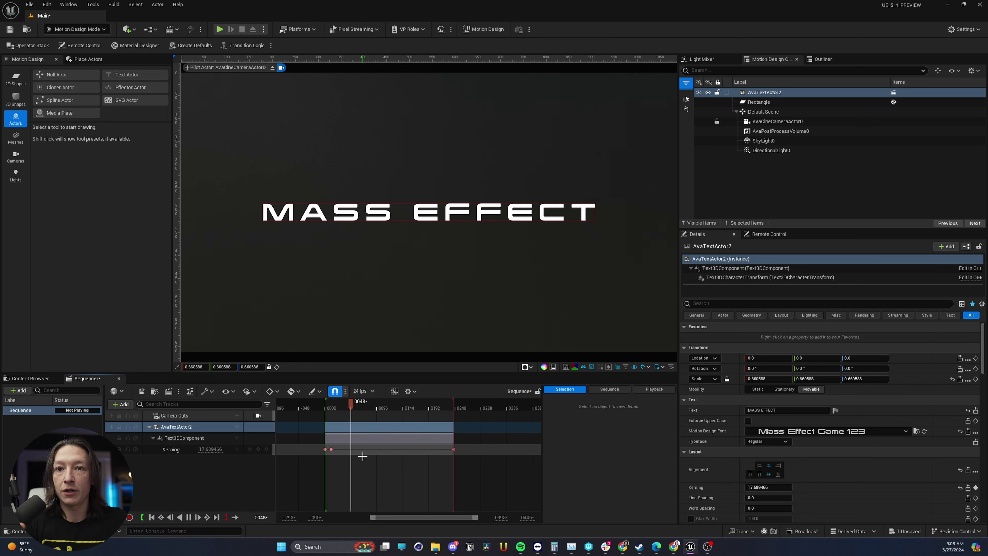
key("space")
key("Up")
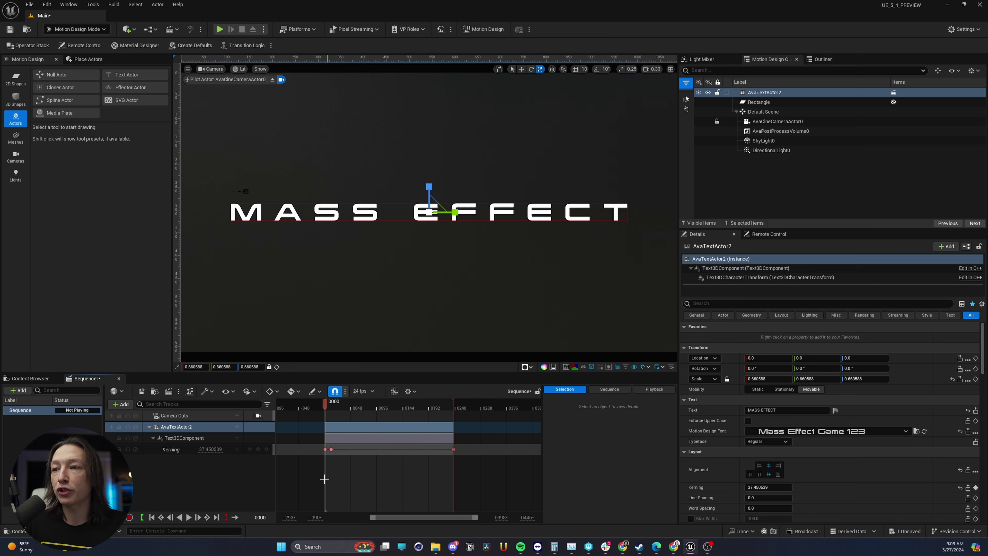
left_click_drag(325, 479, 481, 442)
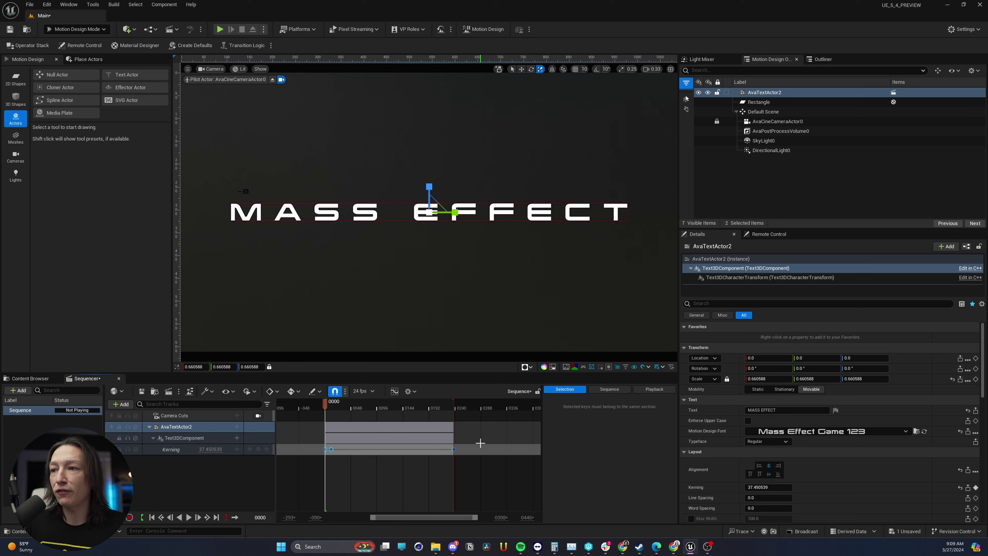
- In the Curve Editor, give the frame 12 kerning key auto, weighted tangents easing out slowly
left_click(395, 391)
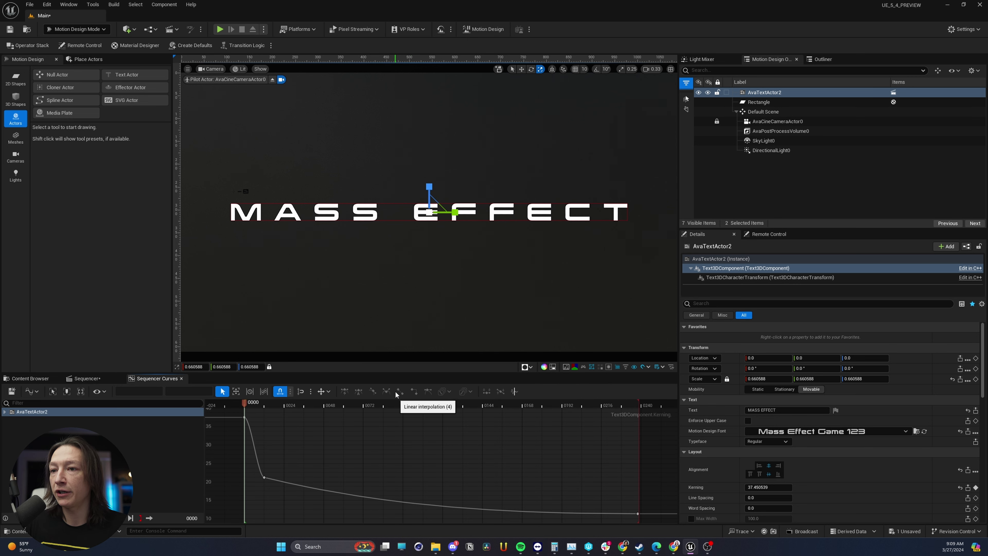
left_click(265, 477)
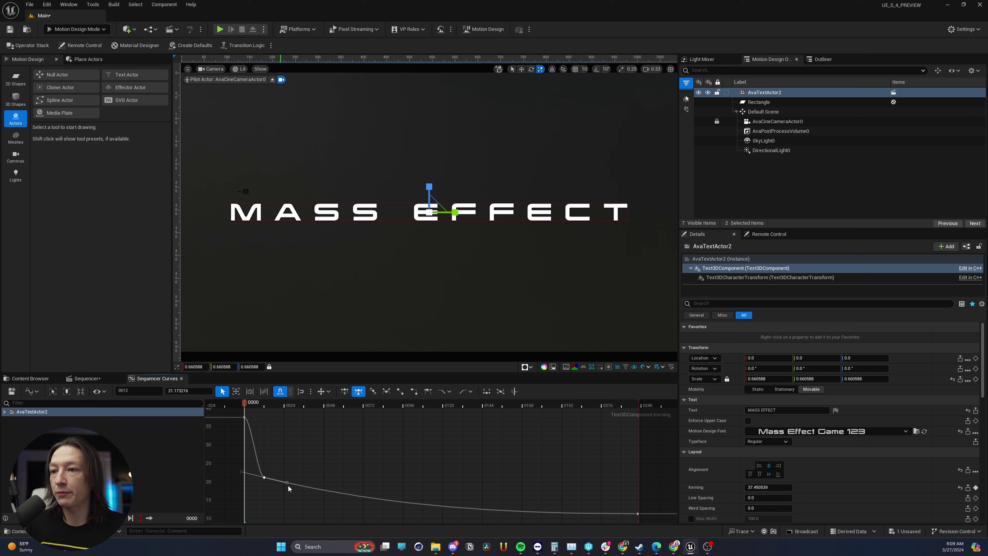
left_click_drag(288, 484, 283, 491)
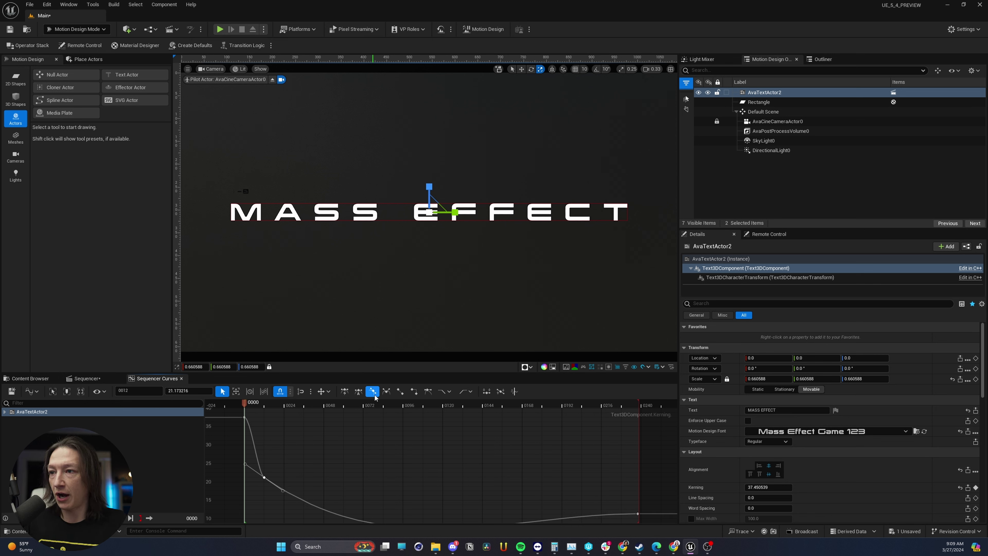
left_click(358, 392)
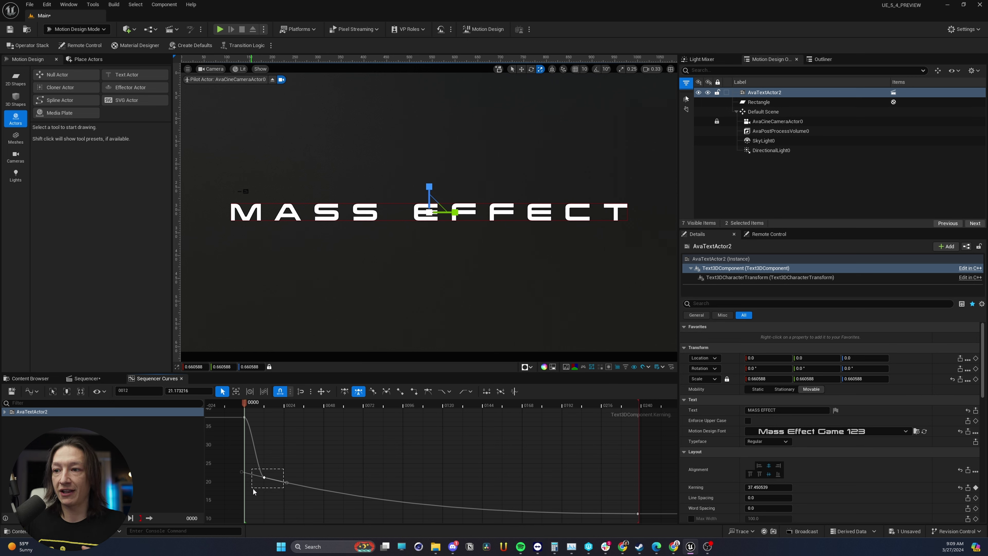
left_click_drag(286, 483, 287, 482)
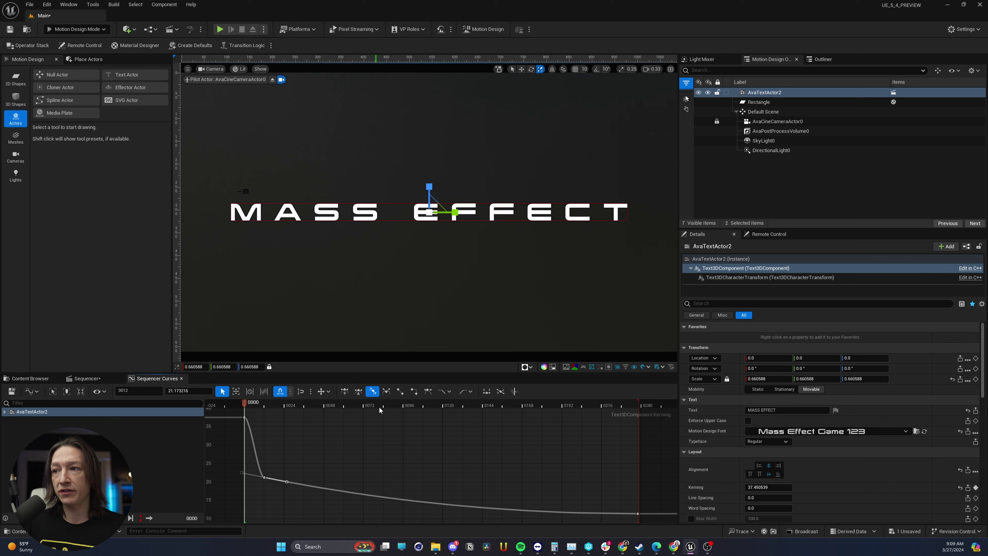
left_click(427, 391)
left_click_drag(387, 501, 288, 484)
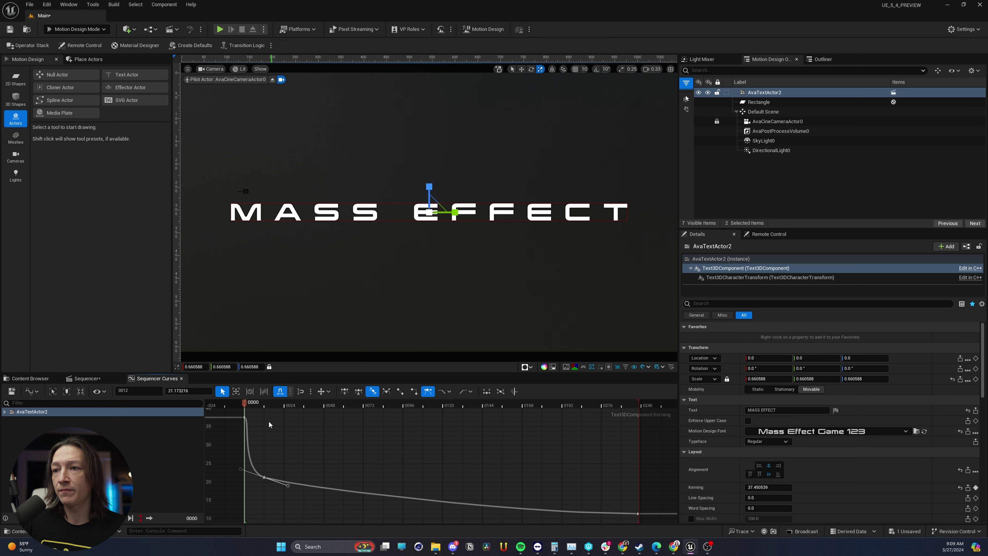
- Steepen the curve leaving the frame 0 key and preview the eased animation
left_click(243, 419)
left_click_drag(267, 417, 245, 441)
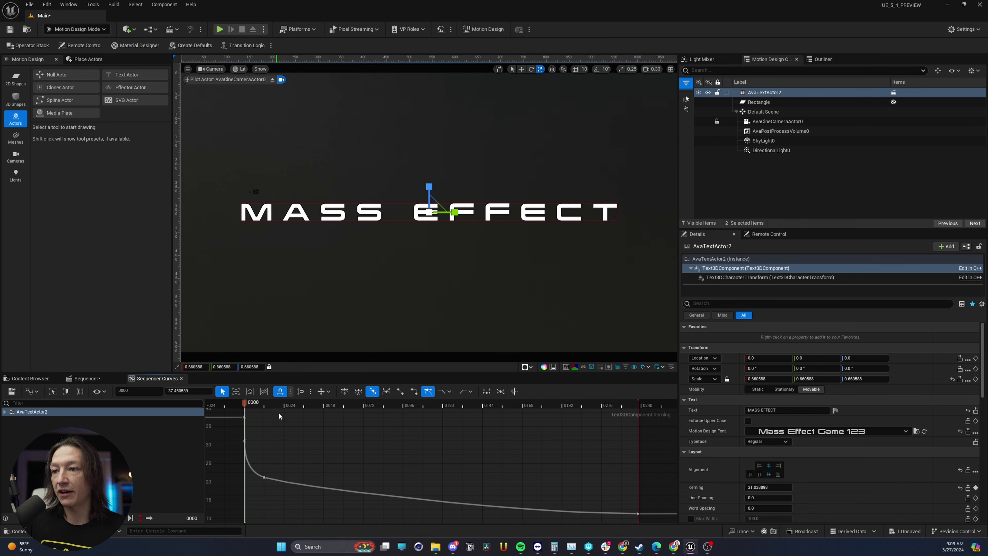
key("space")
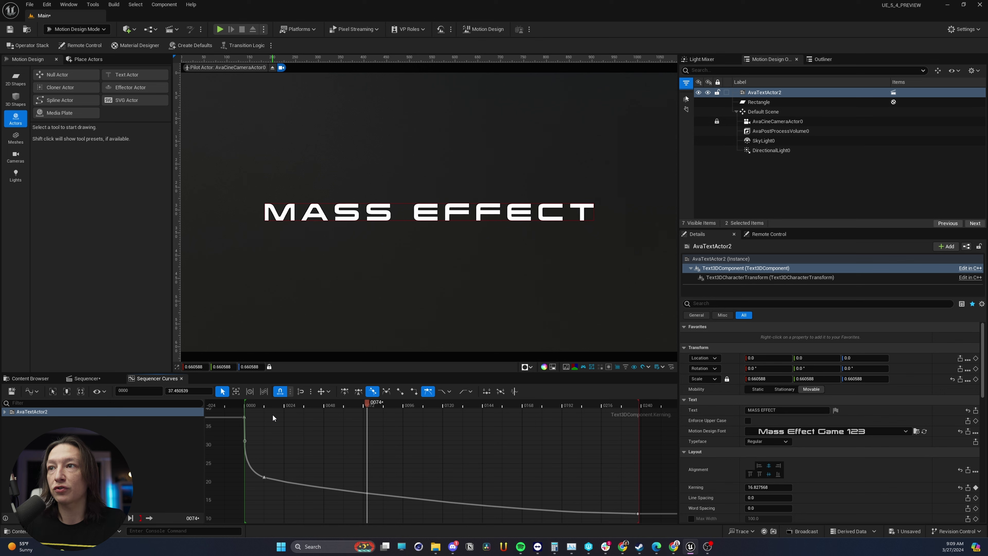
key("space")
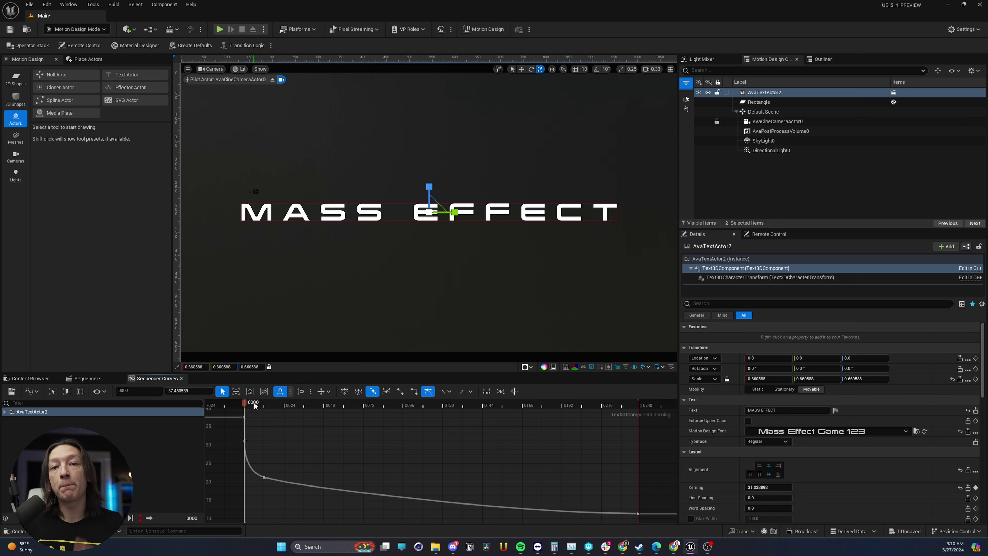
- Select the AvaCineCameraActor0 camera and show the sequence track list again
left_click(776, 116)
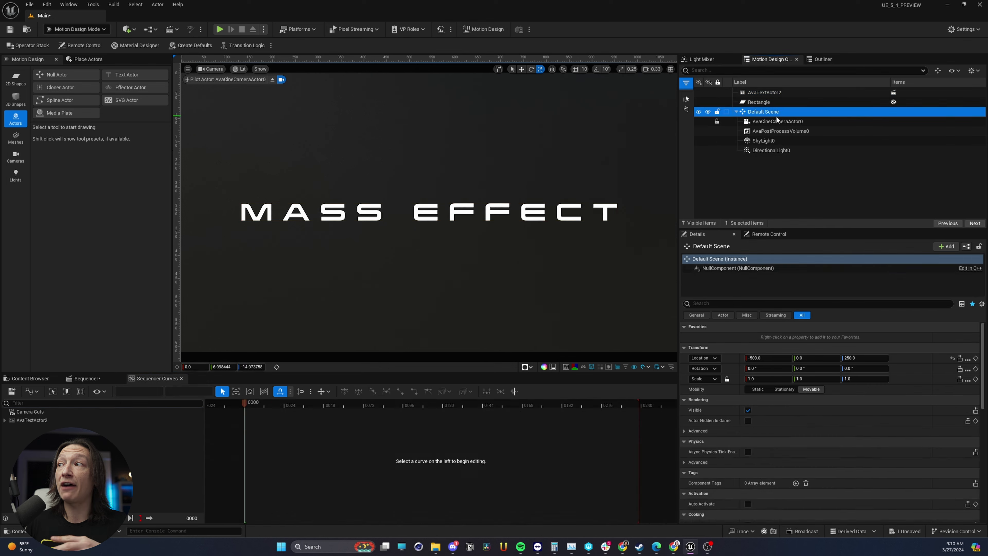
left_click(771, 122)
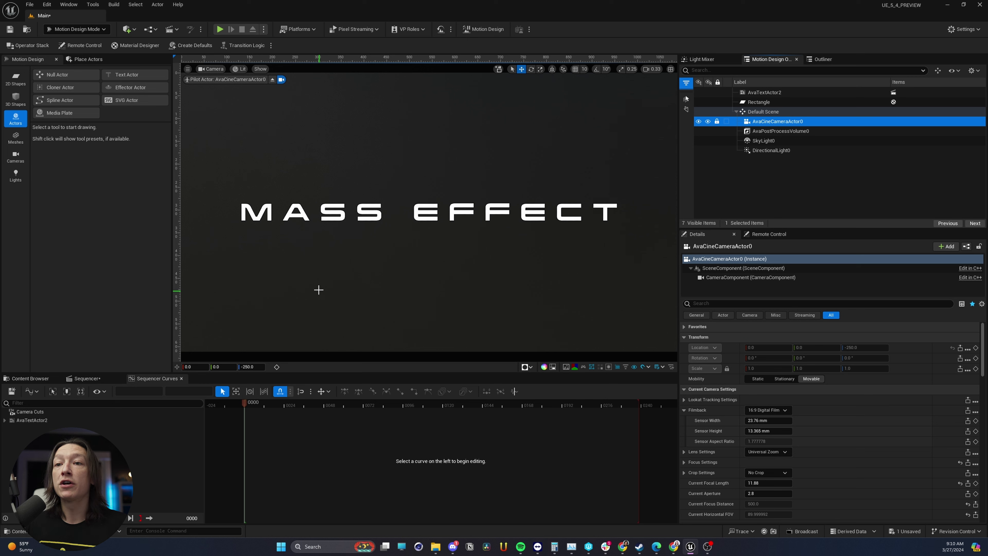
left_click(79, 380)
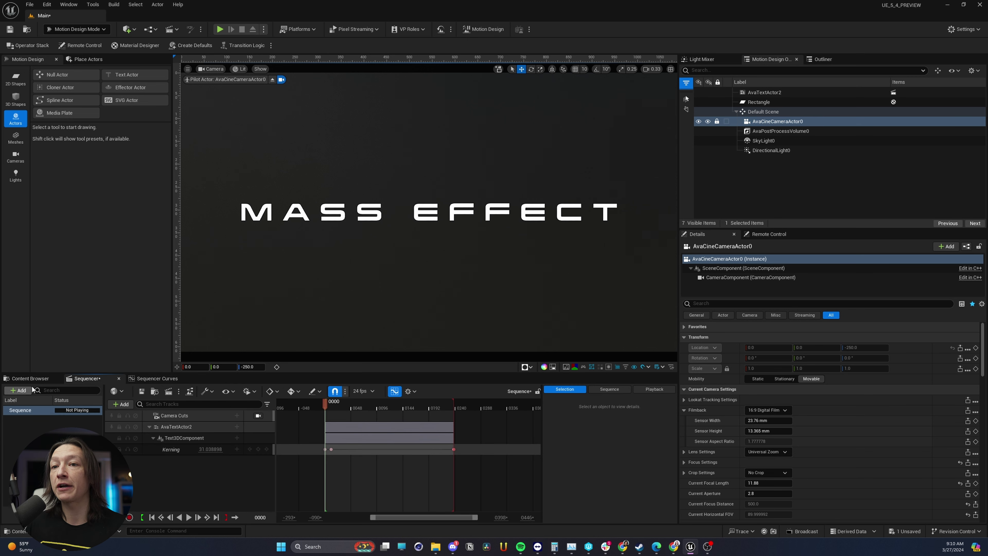
- Toggle the cine camera actor's lock so it ends up unlocked
right_click(773, 121)
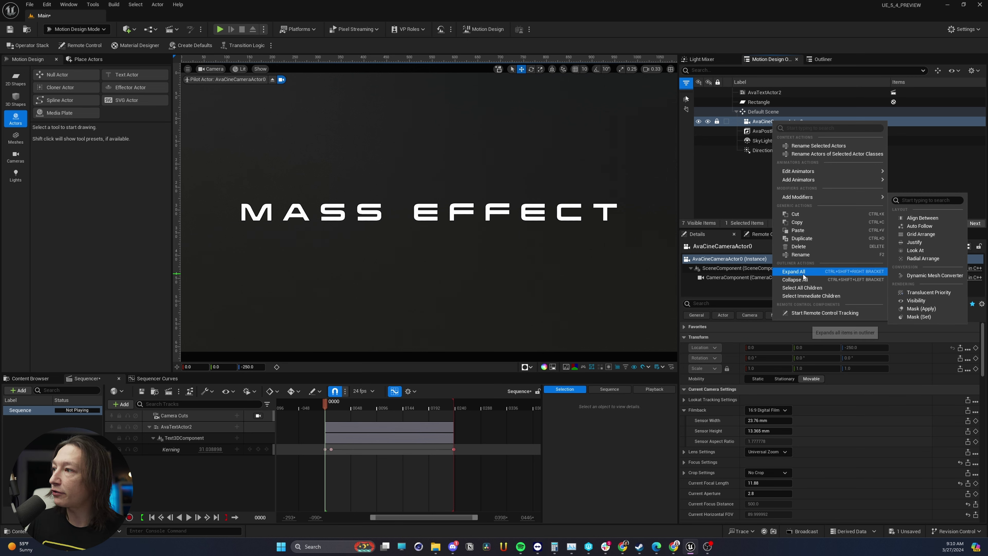
mouse_move(821, 179)
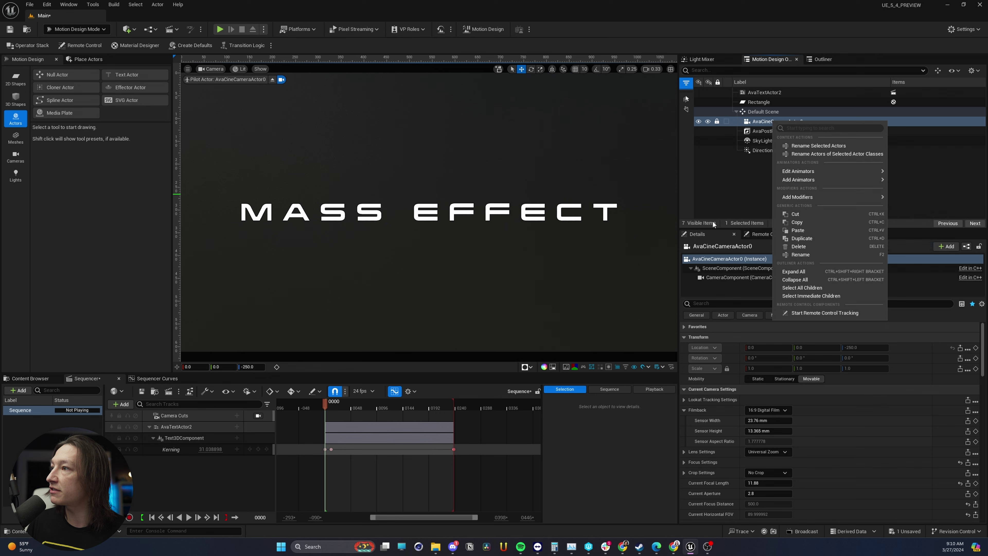
left_click(176, 426)
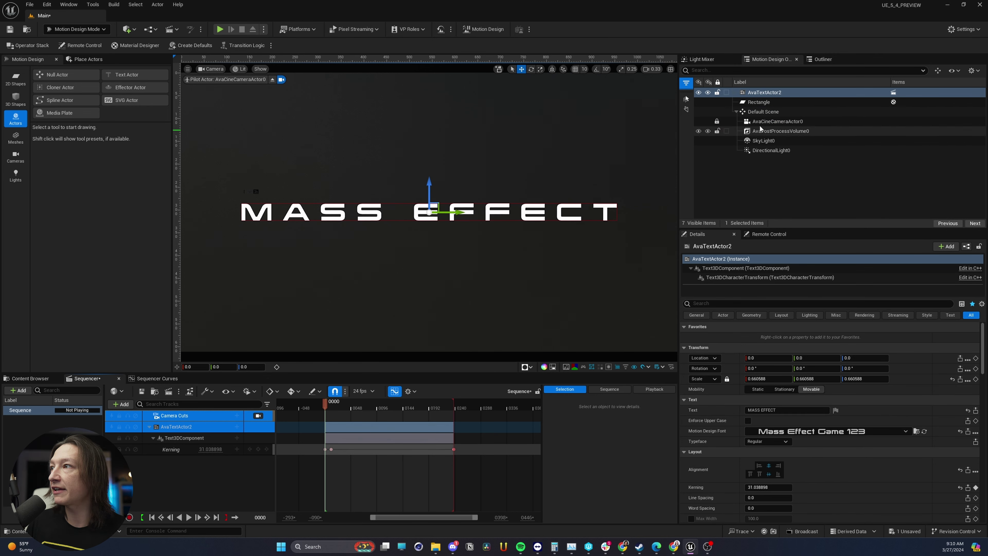
left_click(744, 122)
left_click(716, 122)
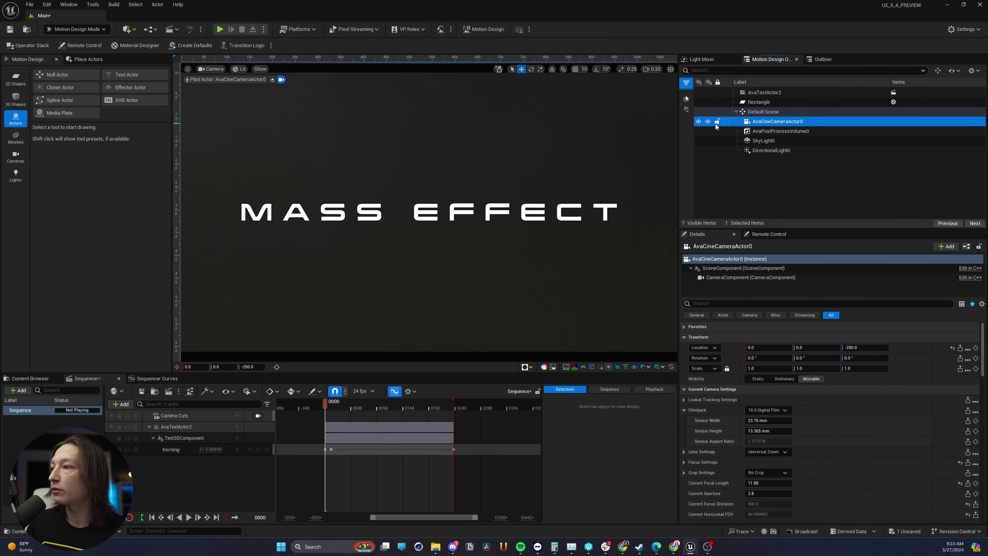
left_click(717, 122)
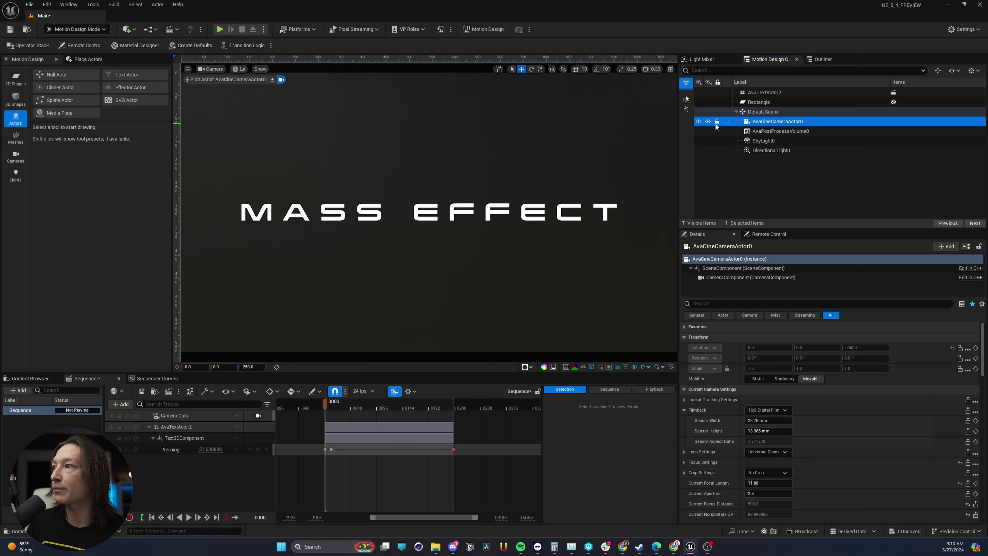
left_click(716, 121)
double_click(717, 121)
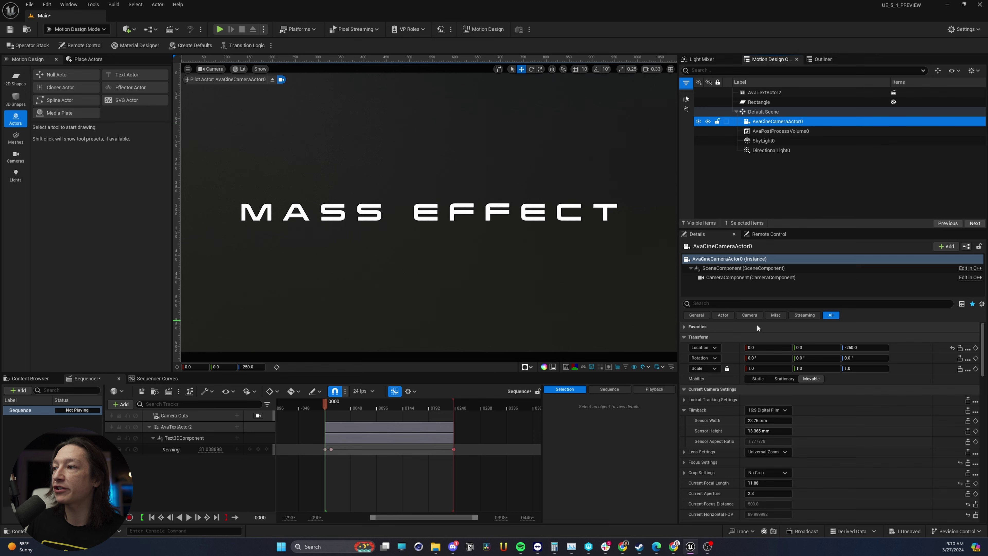
- Undo a stray Location X change, then drag AvaCineCameraActor0 into the Sequencer track list
mouse_move(764, 348)
left_mouse_down()
mouse_move(747, 347)
mouse_move(798, 347)
mouse_move(757, 347)
mouse_move(774, 348)
mouse_move(765, 350)
left_mouse_up()
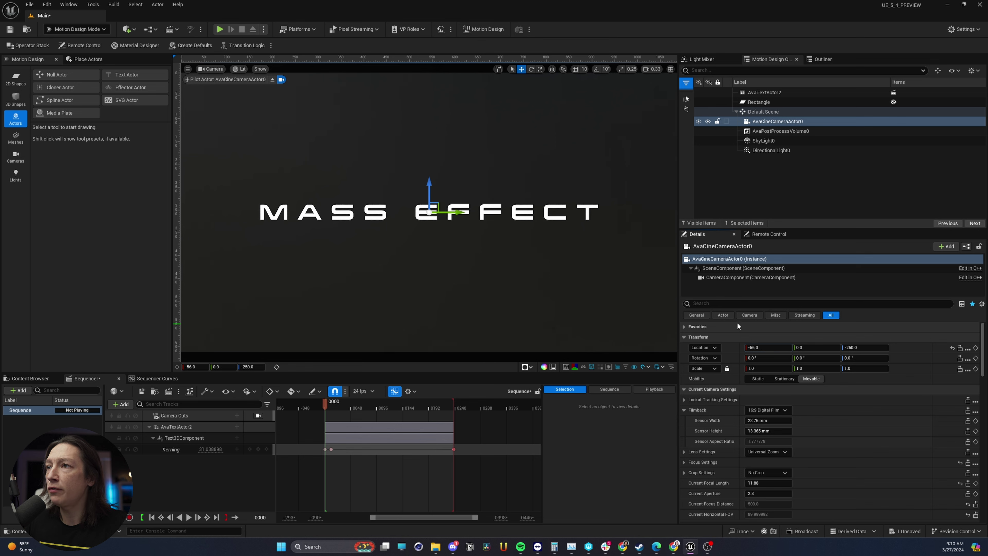
key("ctrl+z")
left_click_drag(776, 121, 210, 467)
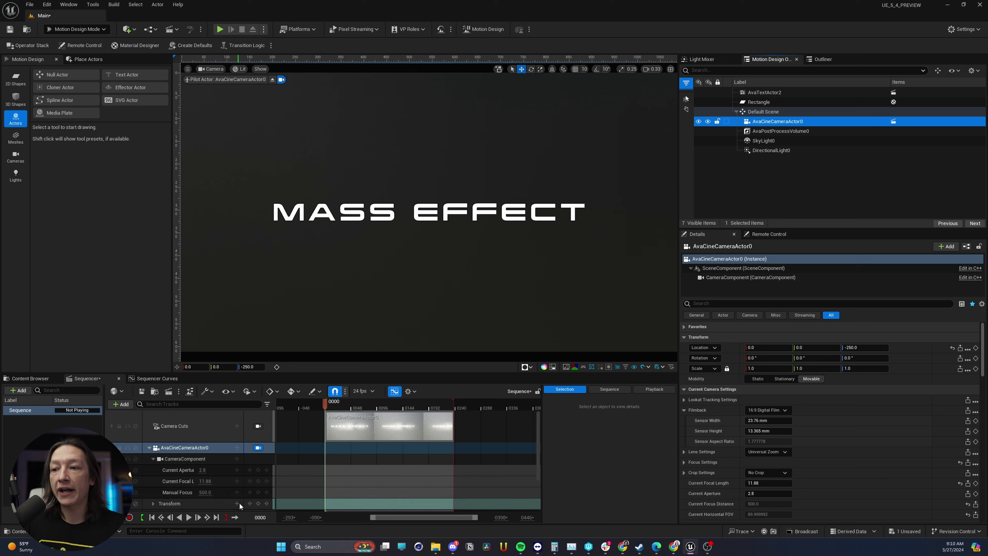
- Key the camera Transform, move that key to frame 192, and set Location X to -250 at frame 0
left_click(259, 504)
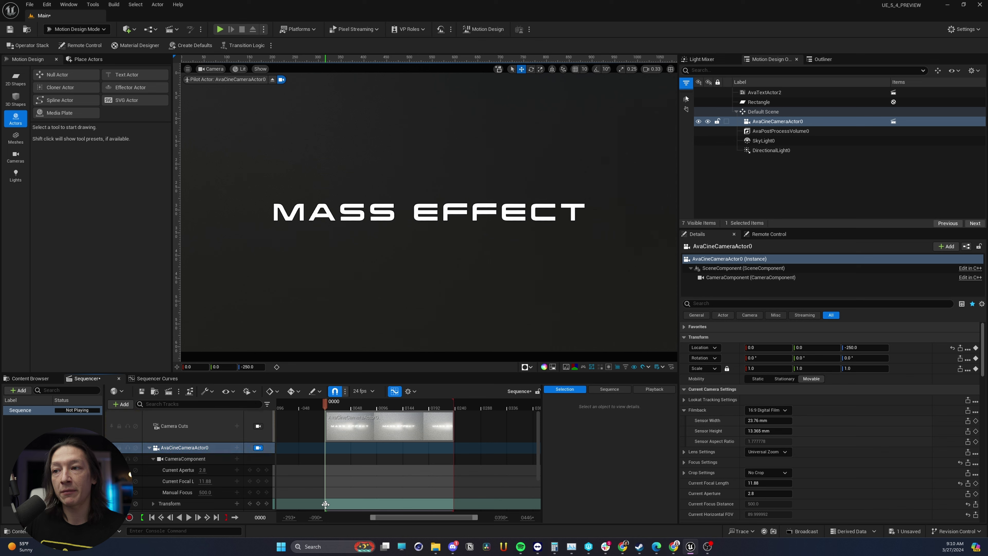
left_click_drag(325, 504, 431, 516)
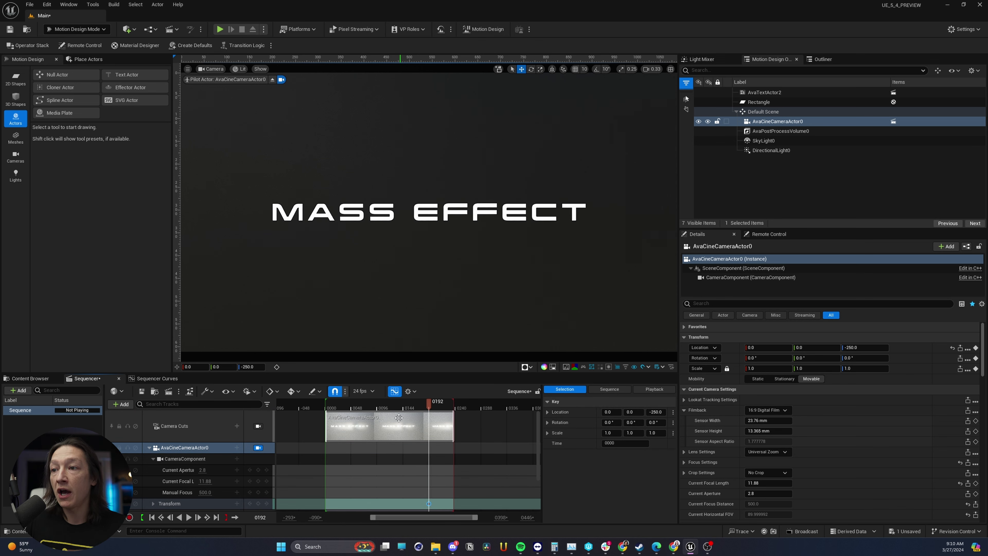
key("Home")
left_click(770, 347)
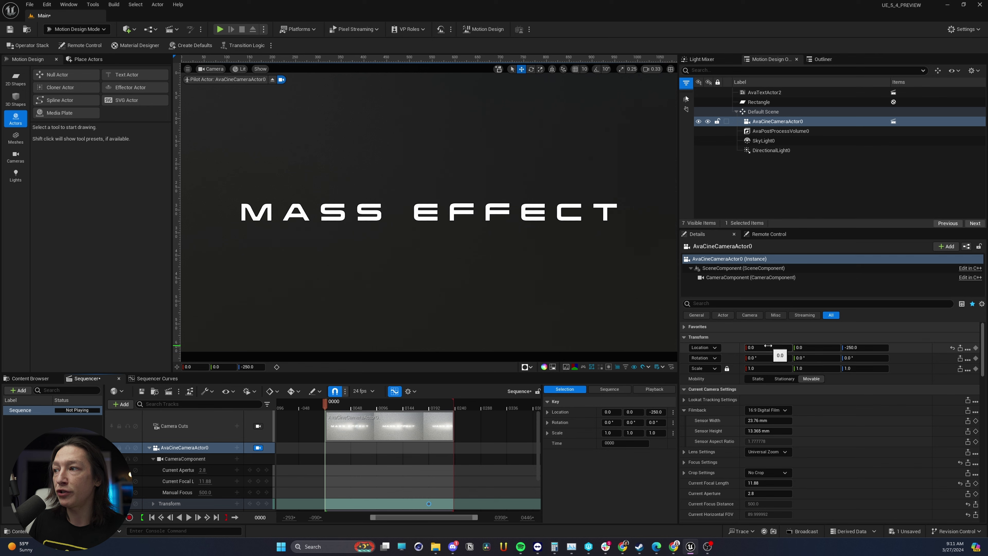
type("-90")
key("Return")
type("-250")
key("Return")
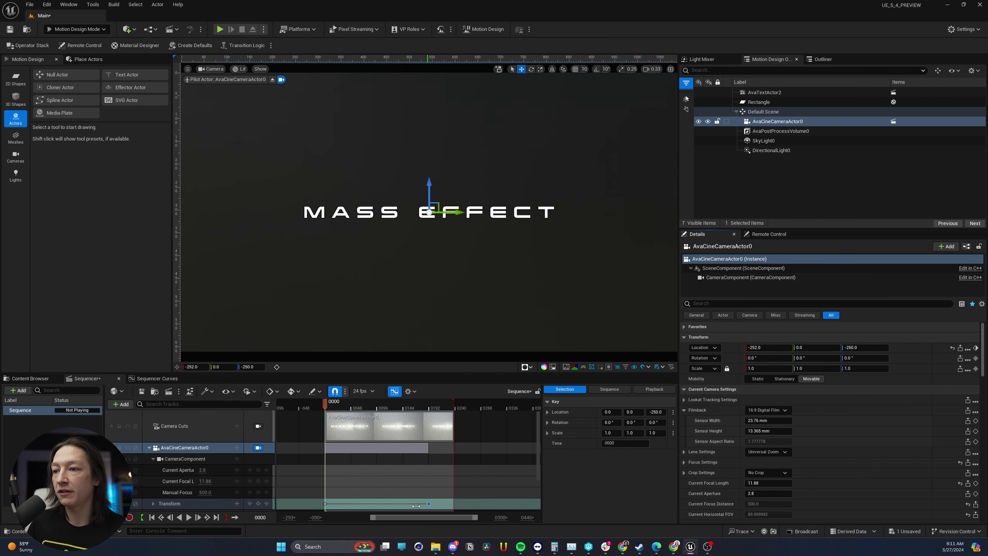
left_click(458, 507)
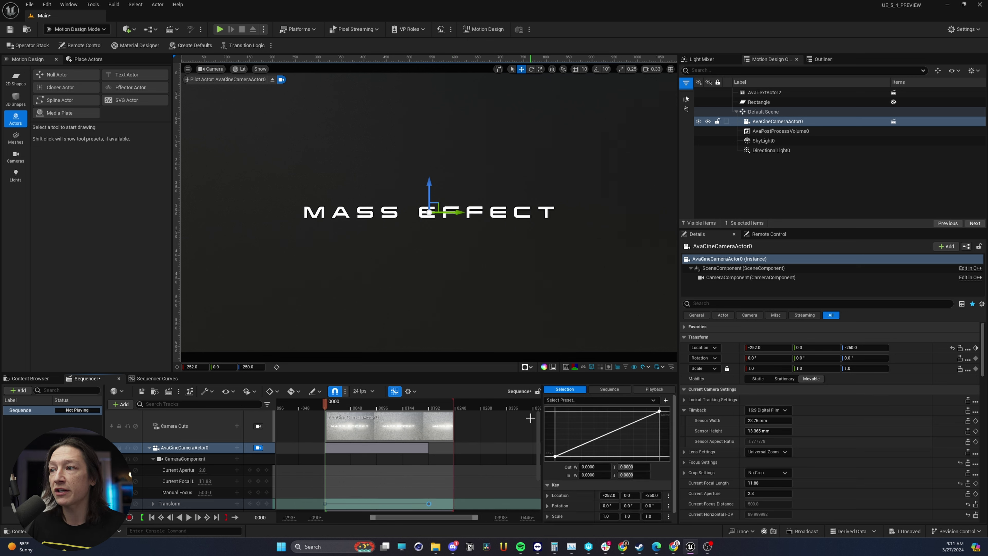
- Apply the Ease Out Quadratic easing preset to the camera's Transform keys
left_click(307, 491)
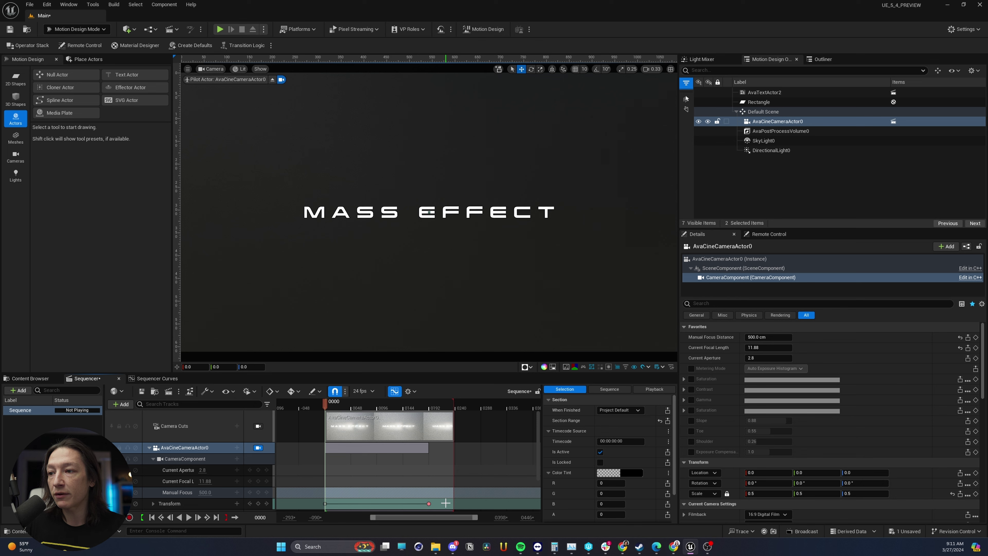
left_click(461, 502)
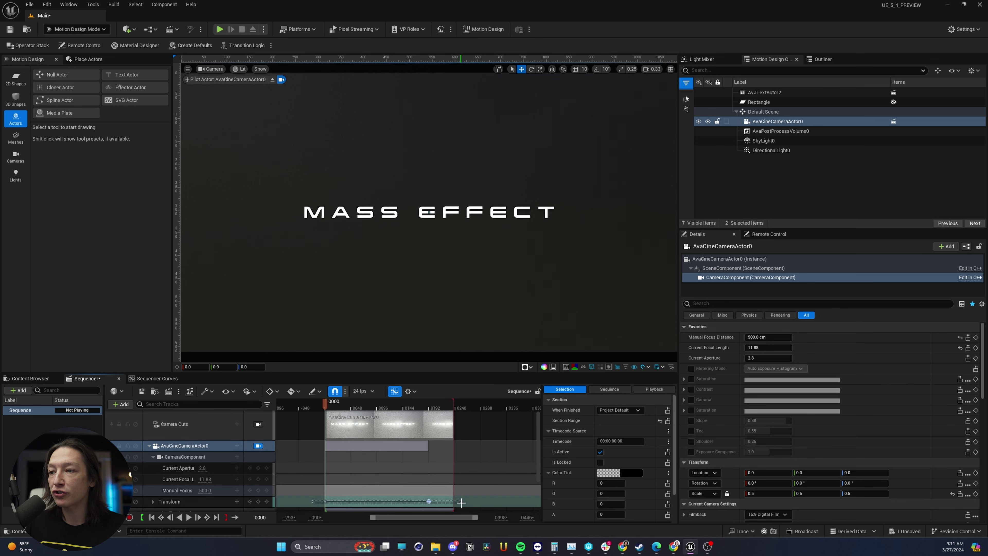
left_click_drag(462, 502, 461, 502)
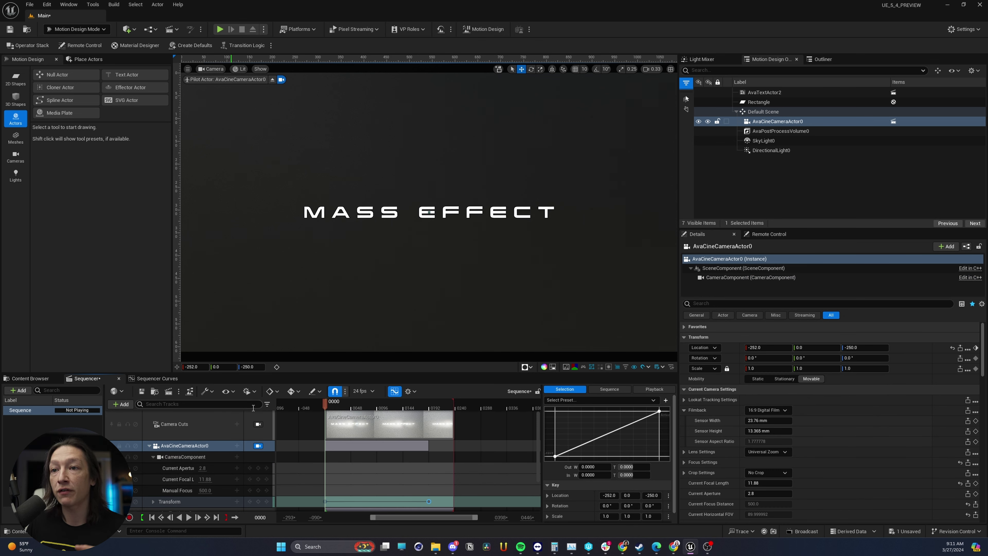
left_click(625, 400)
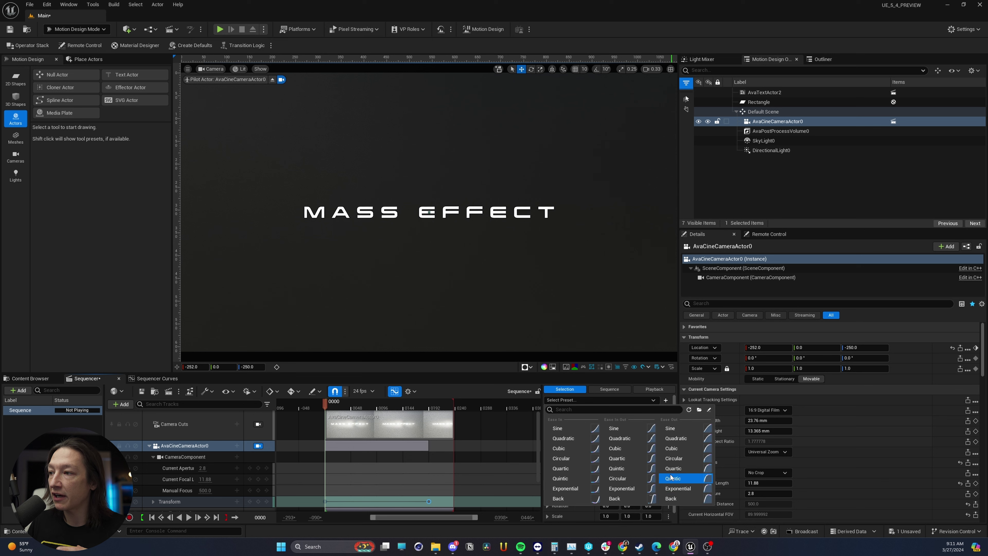
left_click(612, 459)
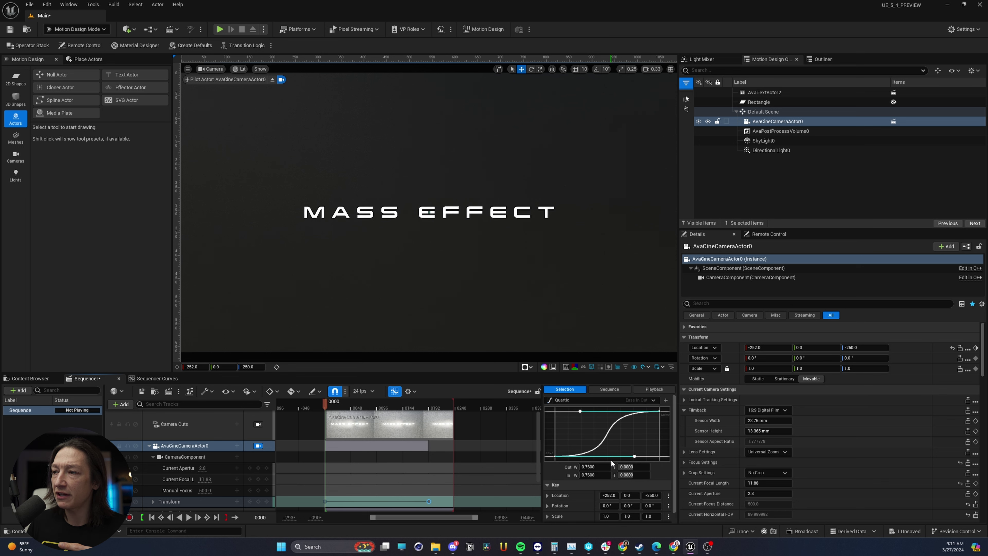
left_click(602, 399)
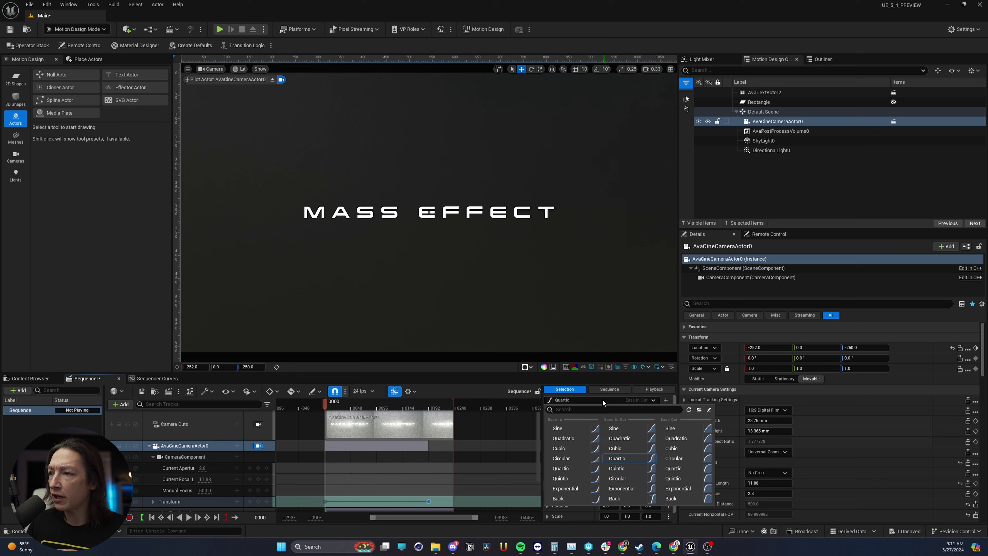
left_click(585, 472)
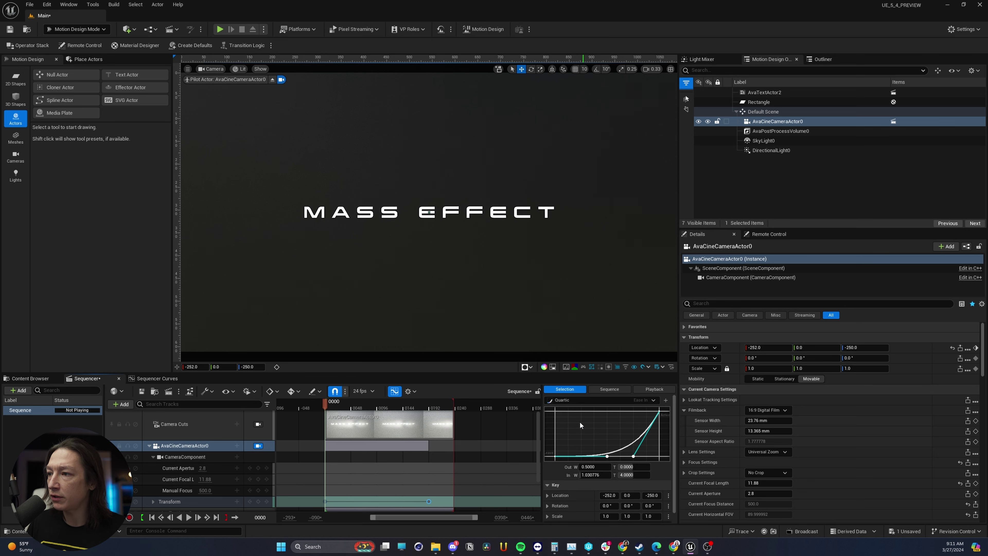
left_click(582, 402)
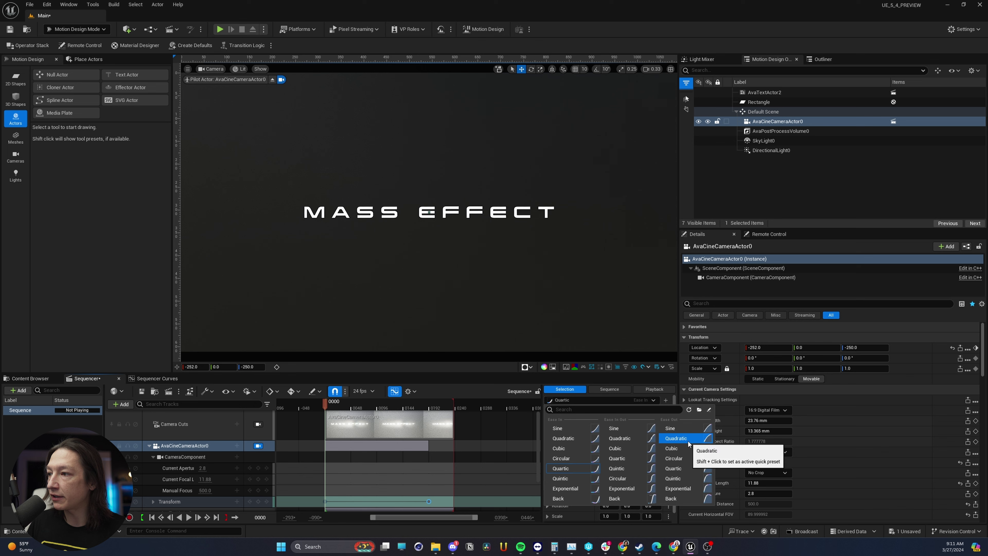
left_click(676, 438)
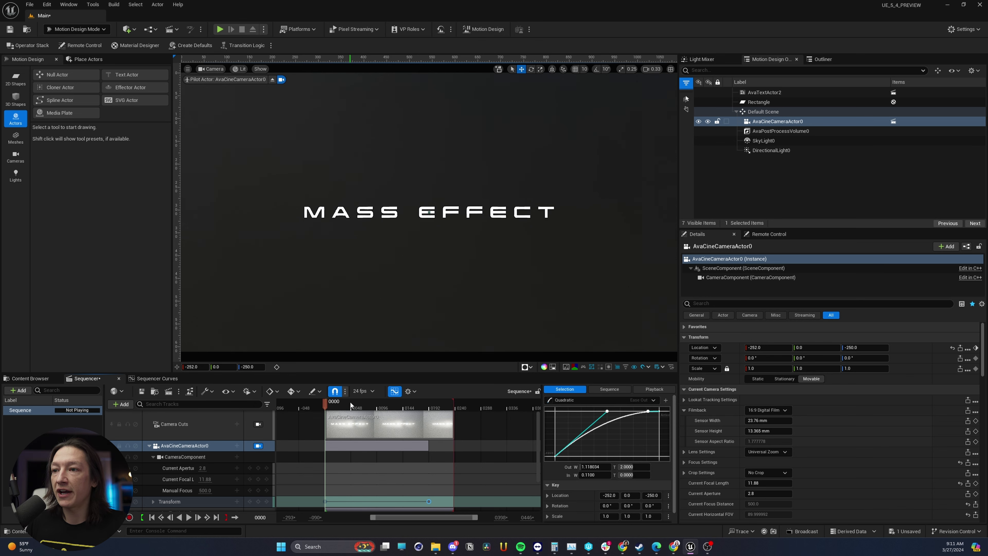
- Preview the eased camera move and open the Sequencer Curves editor
key("space")
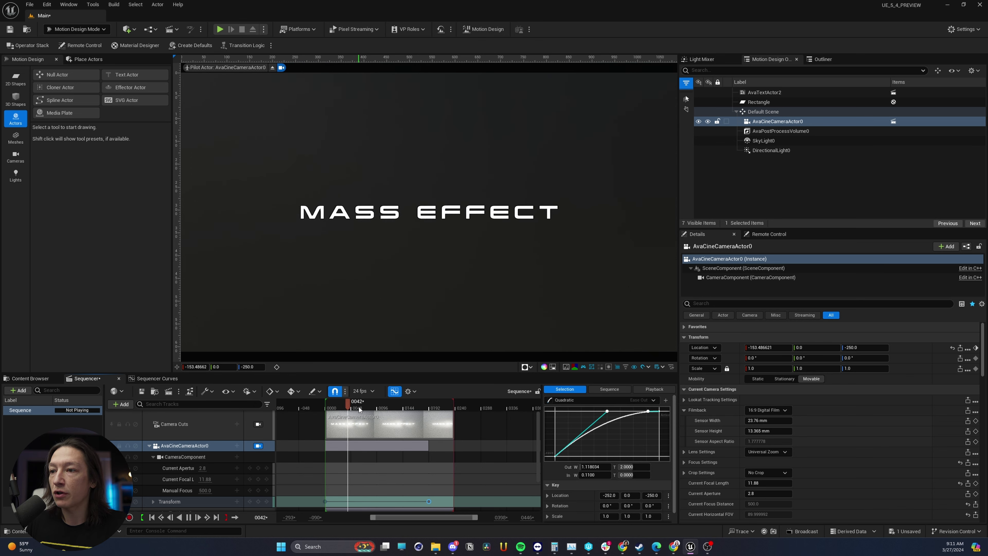
key("space")
scroll(188, 482, "down", 1)
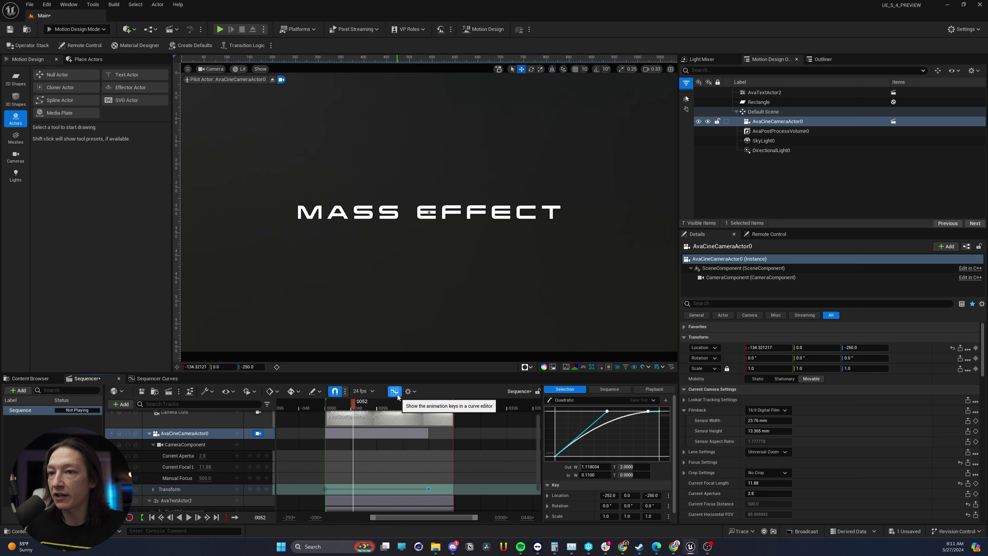
left_click(394, 391)
- Isolate the camera's Location X curve in the Curves view and steepen its opening rise
left_click(394, 391)
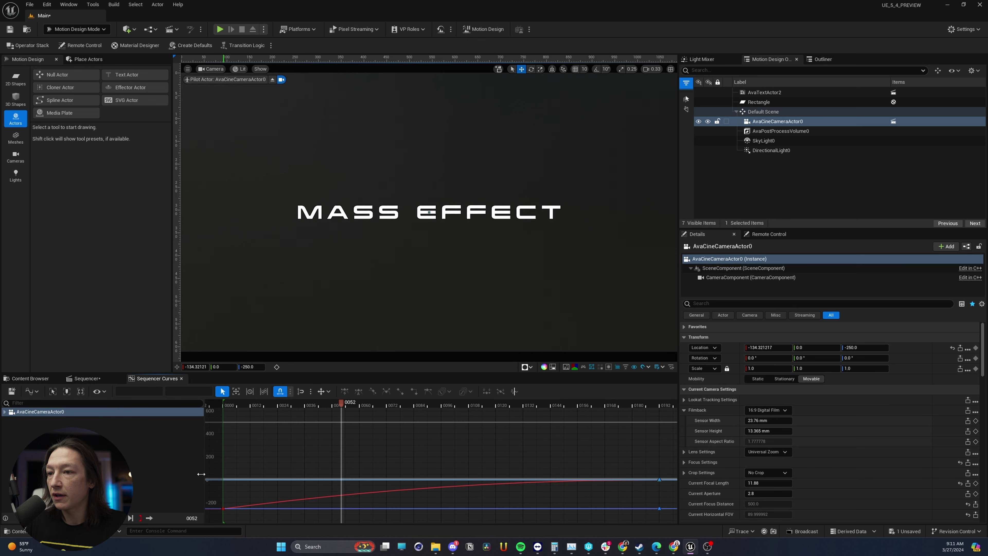
left_click(224, 507)
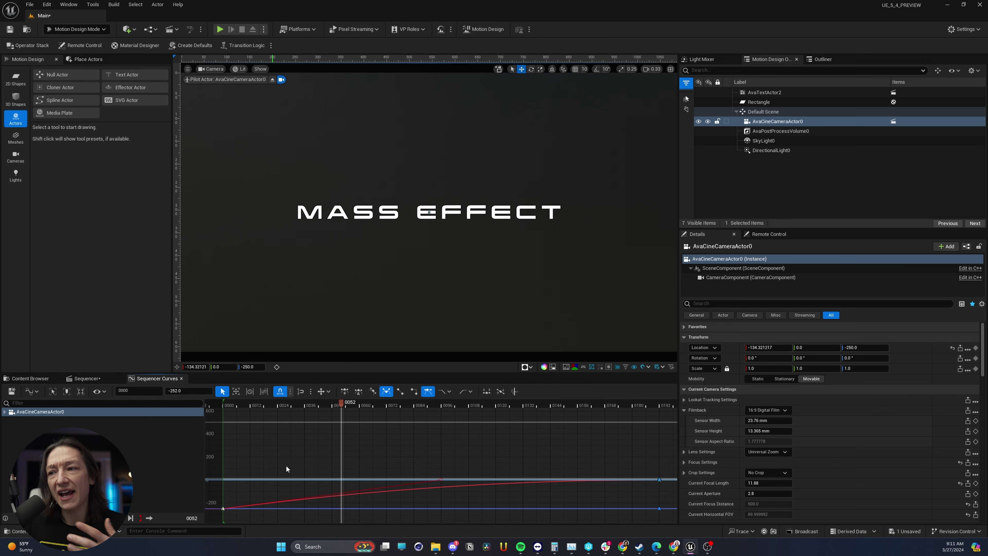
left_click(23, 411)
left_click(4, 411)
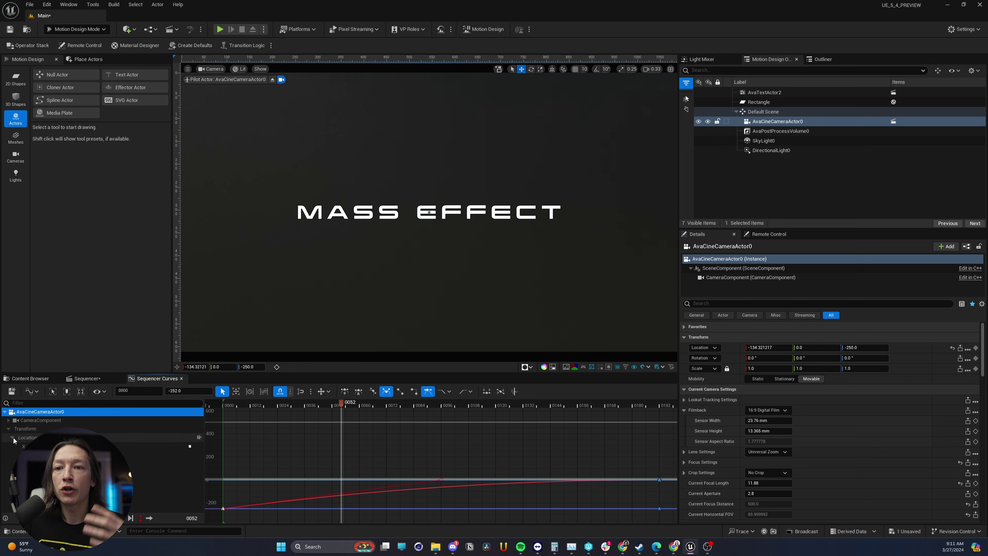
left_click(15, 446)
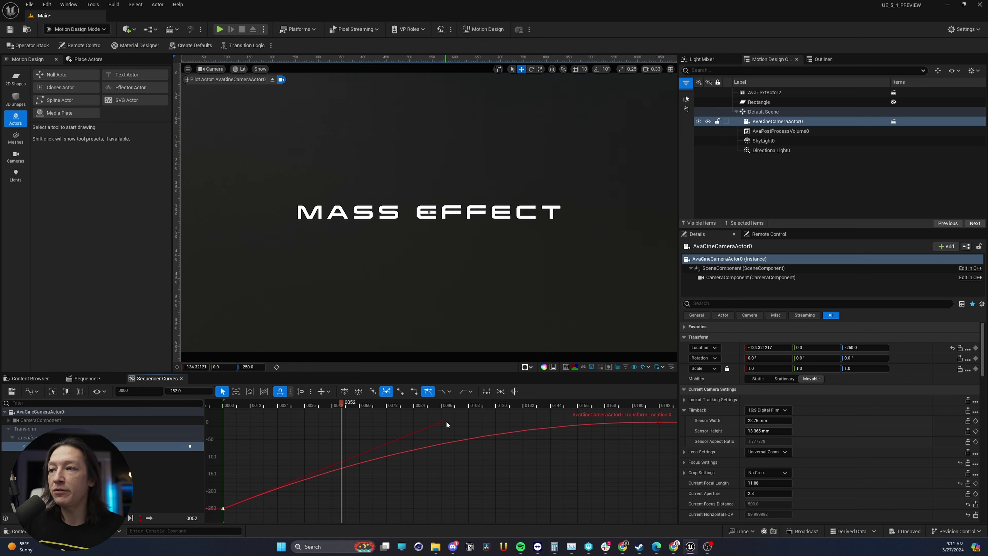
left_click_drag(443, 421, 191, 407)
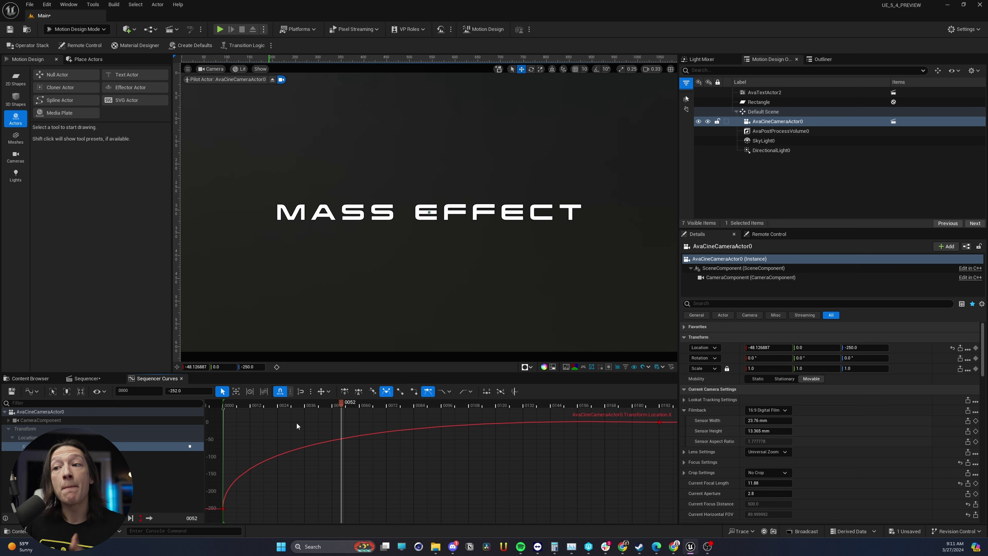
- Add a slightly lowered key at 0052, pull the first key's tangent down, and play back
middle_click(342, 439)
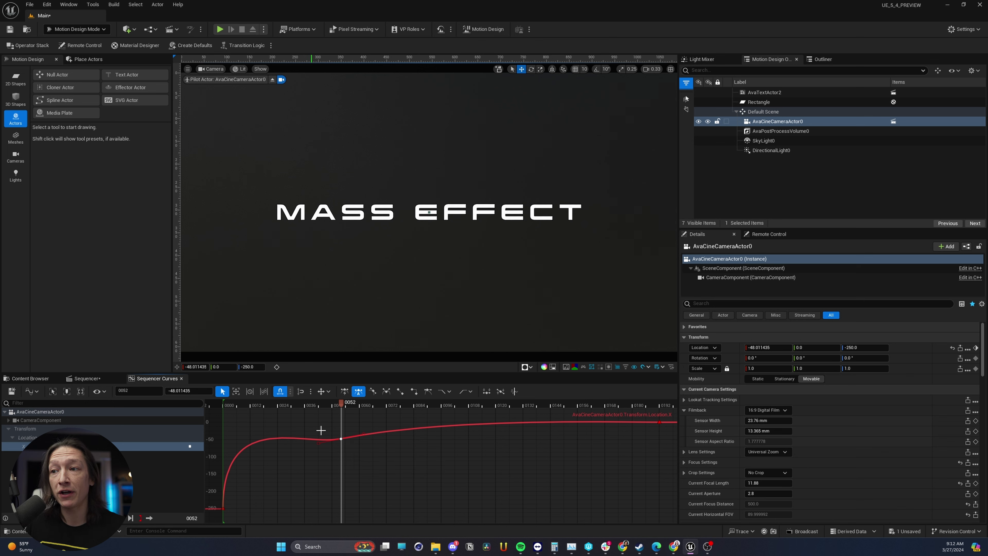
left_click_drag(341, 438, 268, 440)
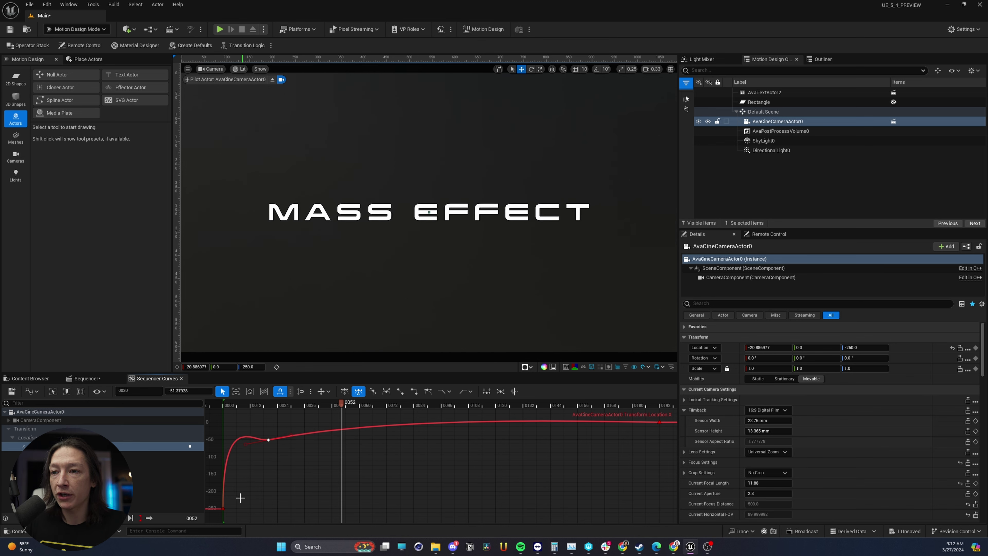
left_click(240, 497)
right_click_drag(258, 473, 379, 479)
right_click_drag(399, 489, 395, 481)
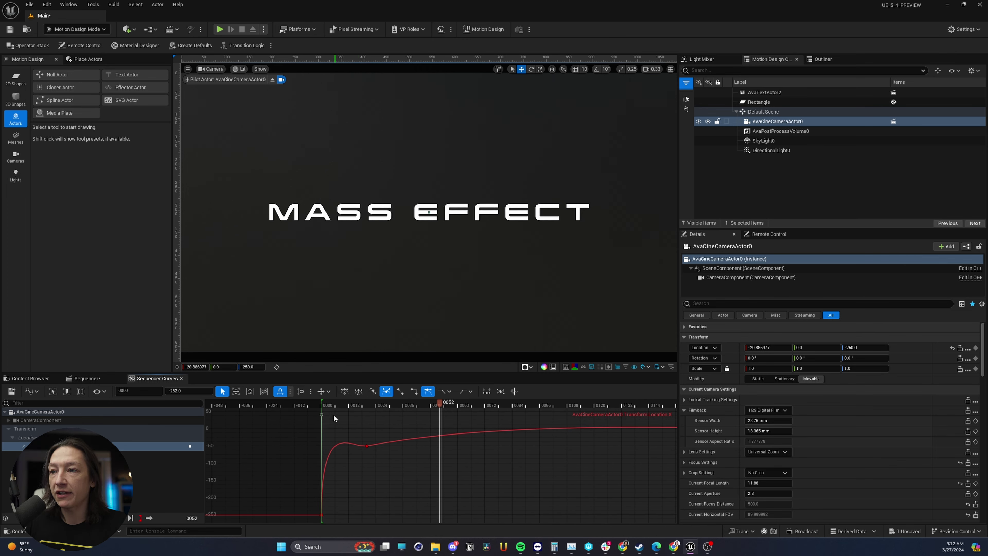
left_click_drag(322, 415, 335, 473)
mouse_move(345, 430)
left_mouse_down()
mouse_move(391, 462)
mouse_move(357, 444)
left_mouse_up()
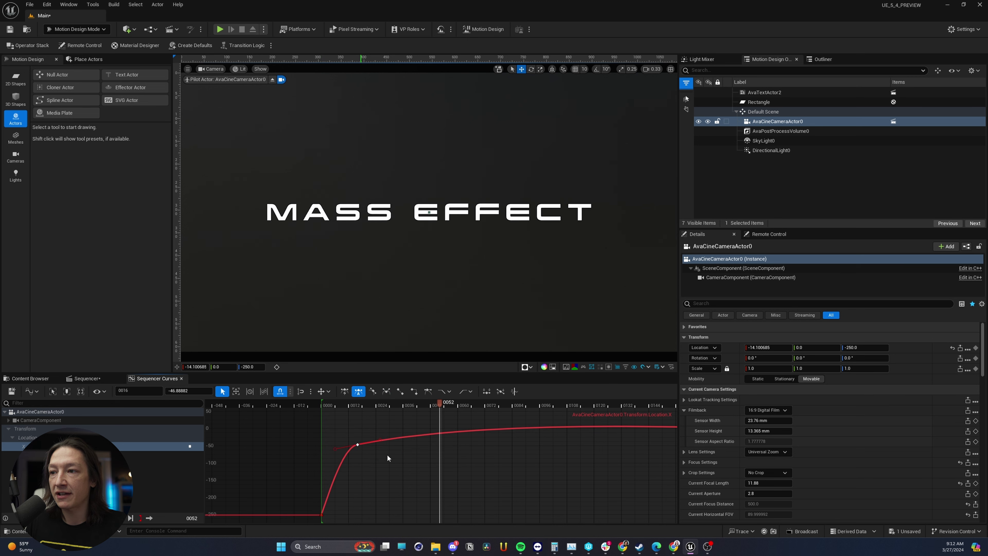
key("space")
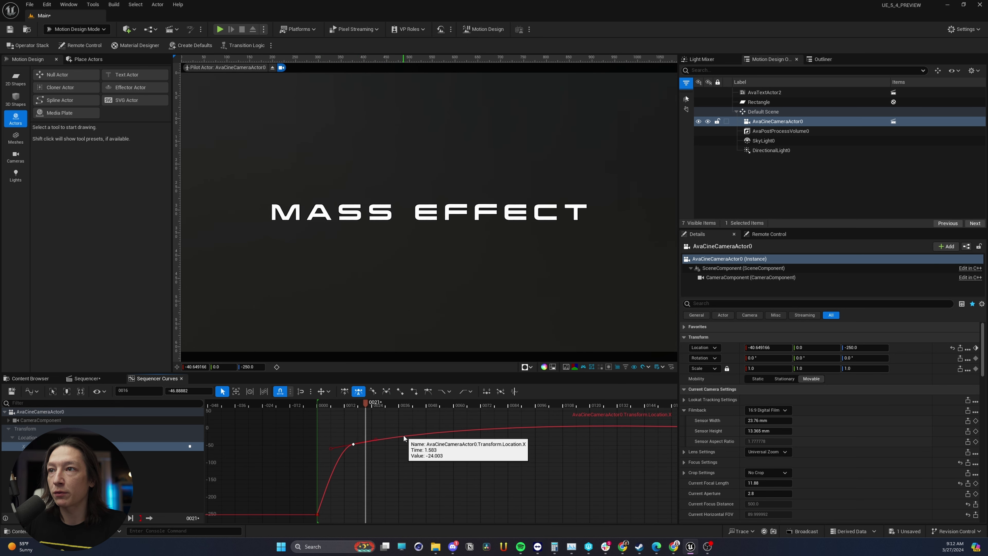
- Give the 0192 end key a cubic, weighted tangent and lengthen it for a longer ease
key("f")
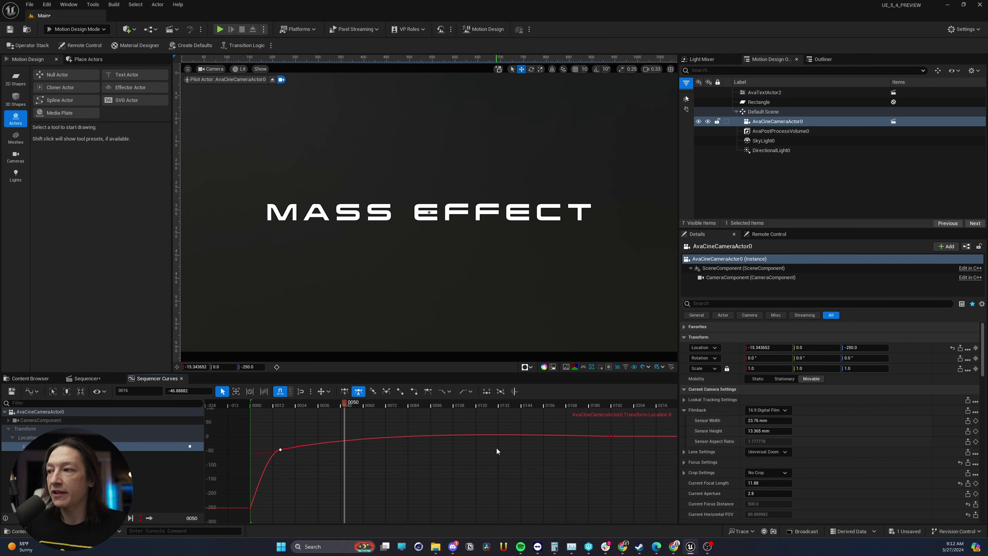
left_click(611, 436)
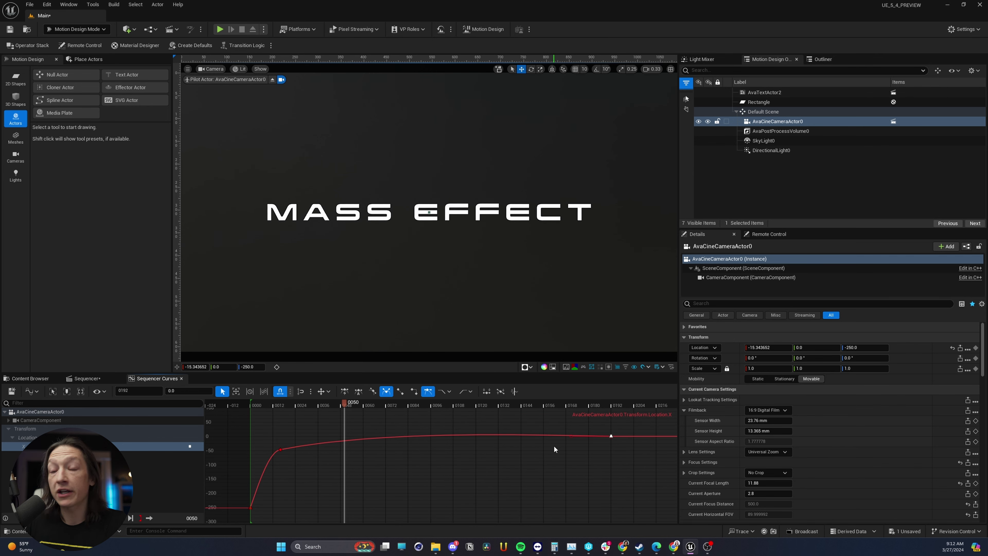
key("2")
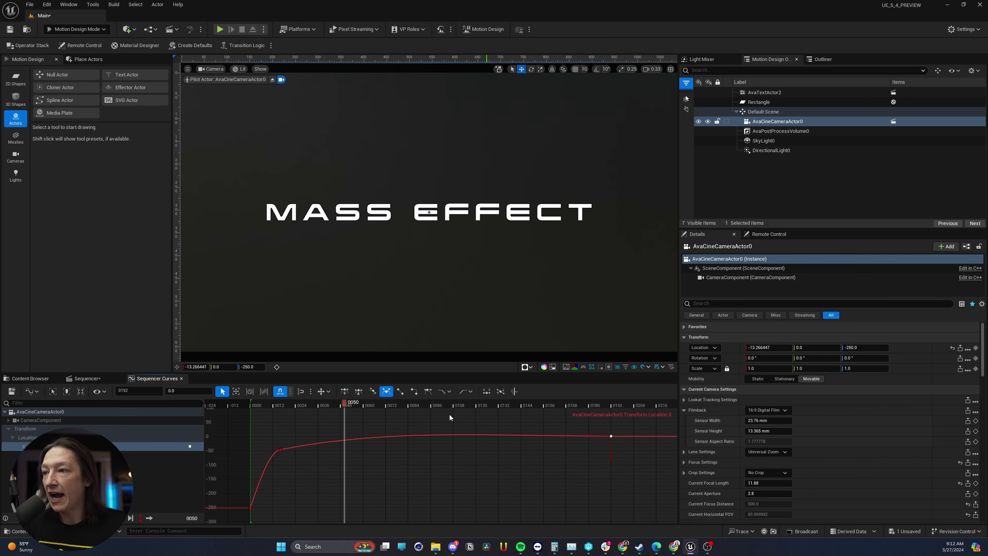
left_click(427, 392)
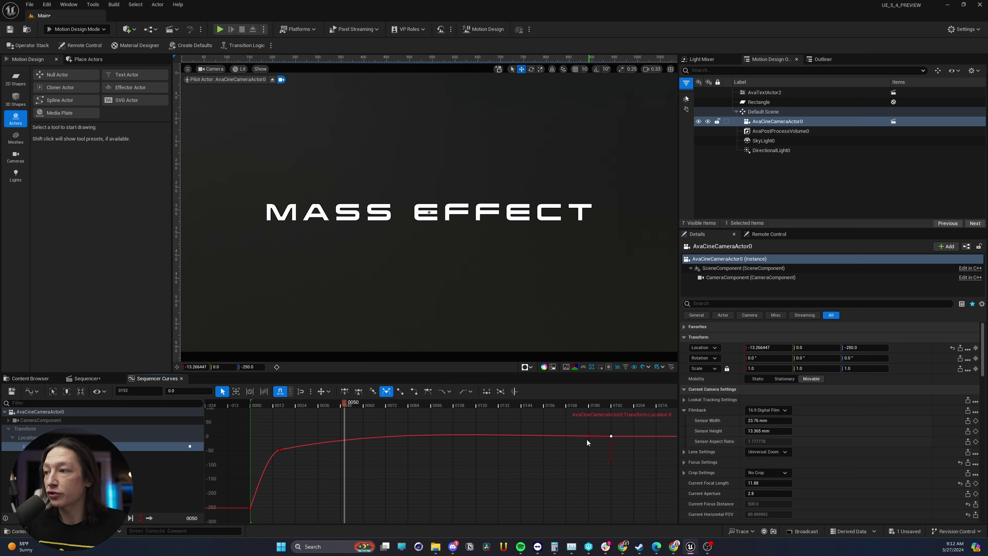
left_click(571, 437)
left_click(611, 435)
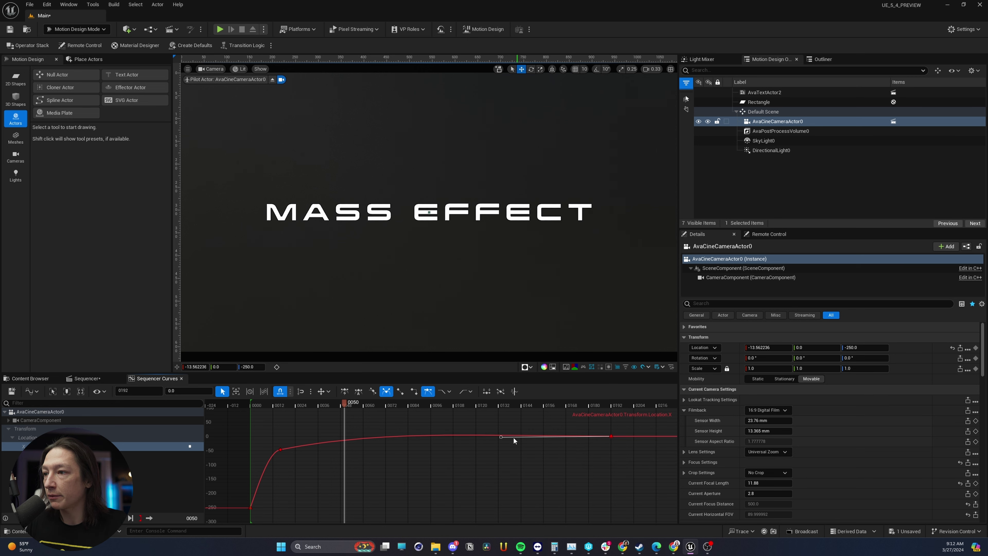
left_click_drag(500, 436, 375, 447)
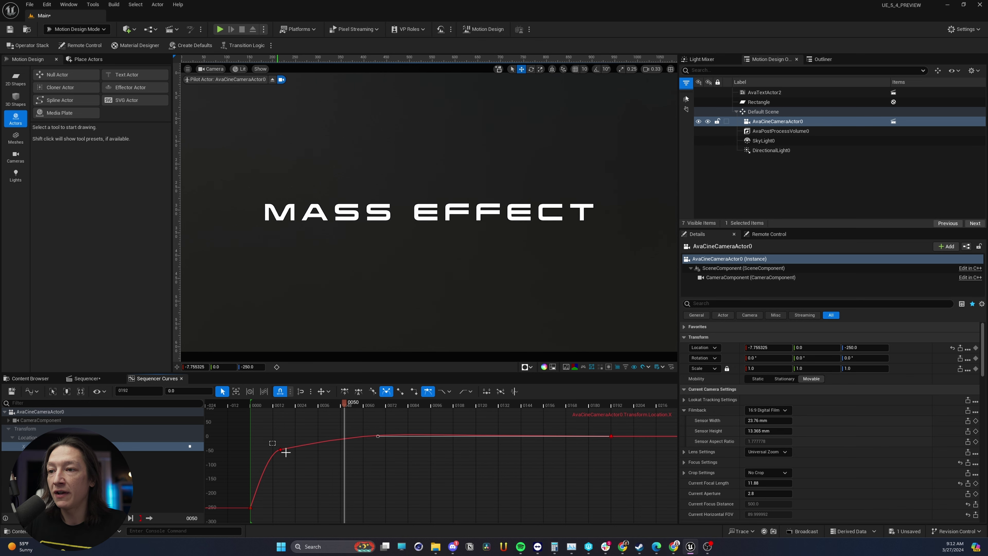
- Soften the early key's tangent, preview the camera move, and return to the track timeline
left_click_drag(276, 441, 254, 468)
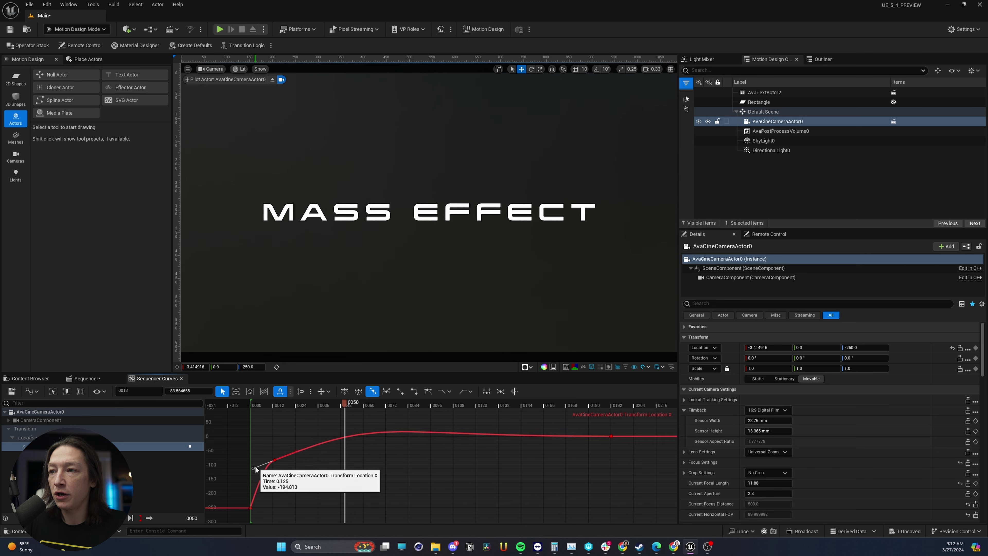
key("ctrl+z")
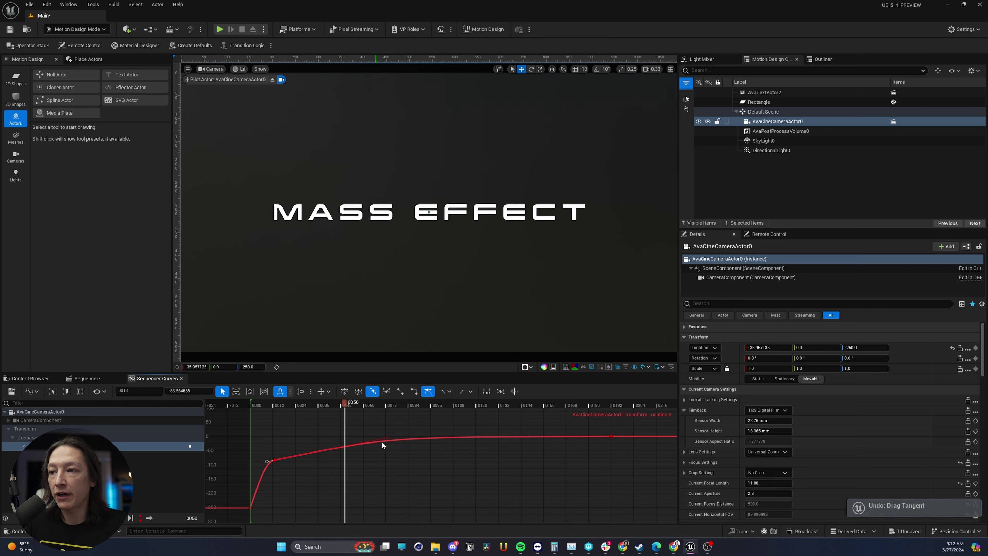
left_click_drag(387, 439, 284, 455)
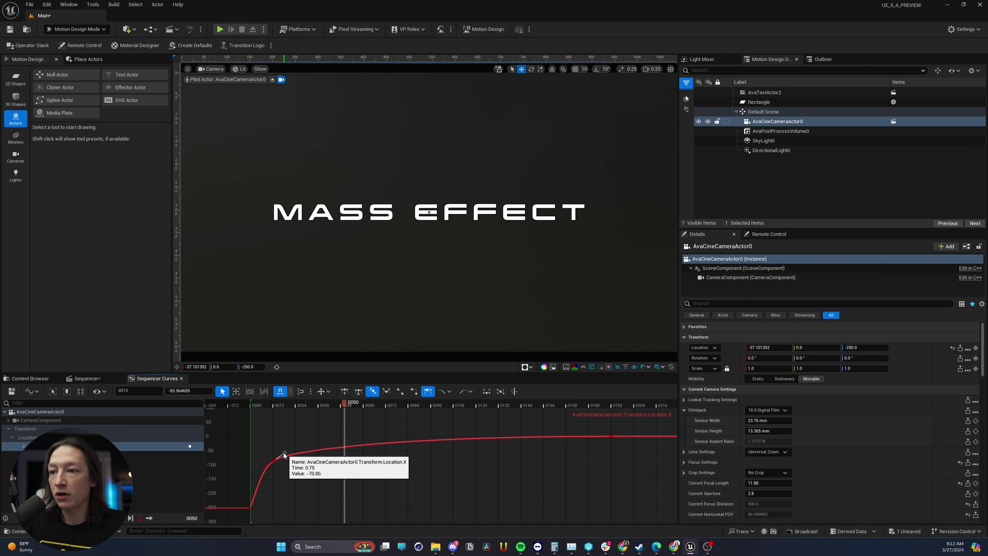
mouse_move(284, 455)
middle_mouse_down()
mouse_move(261, 456)
mouse_move(288, 452)
middle_mouse_up()
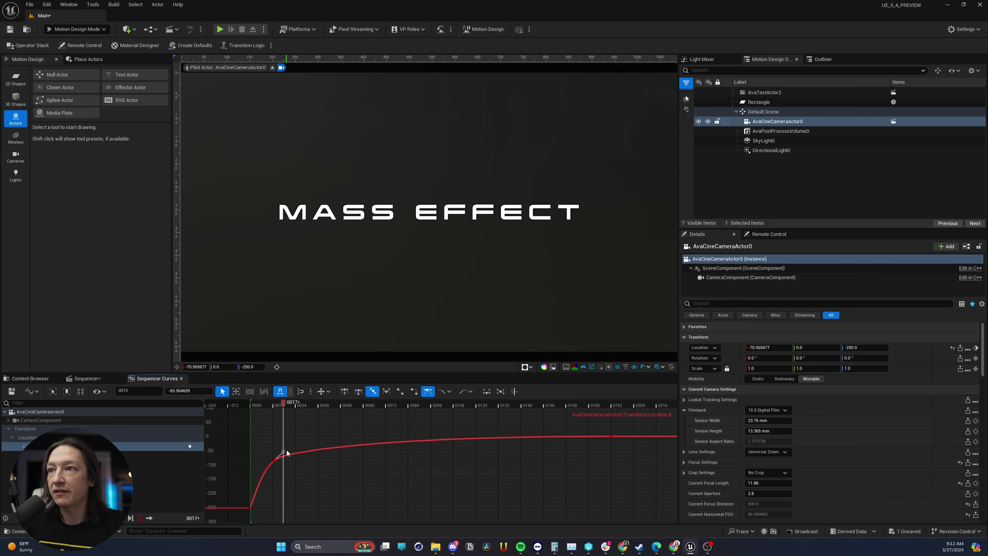
key("space")
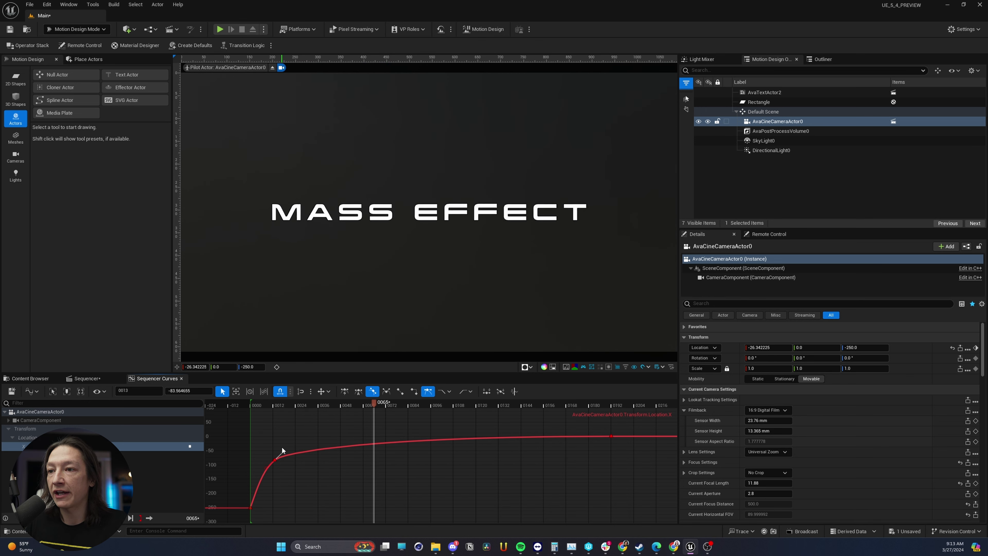
key("Up")
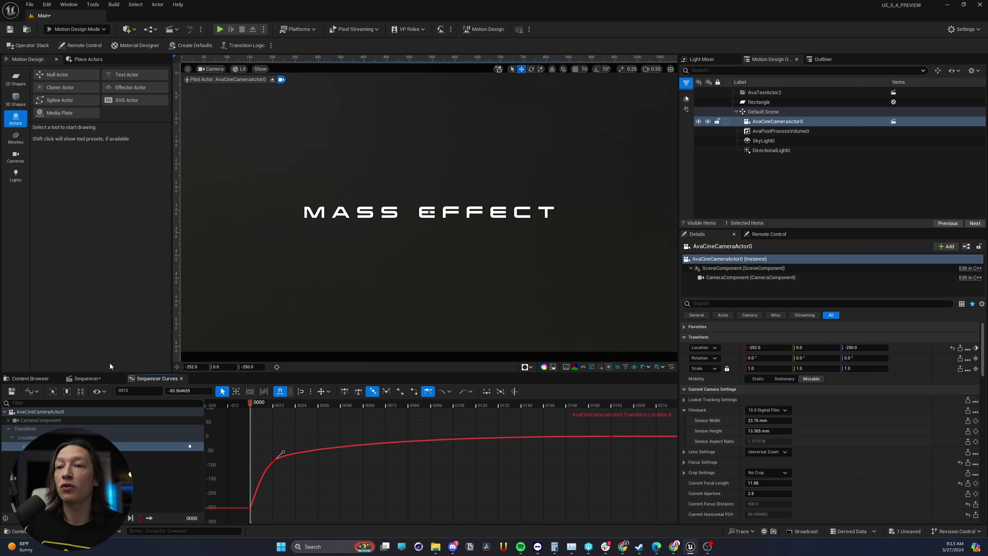
left_click(87, 378)
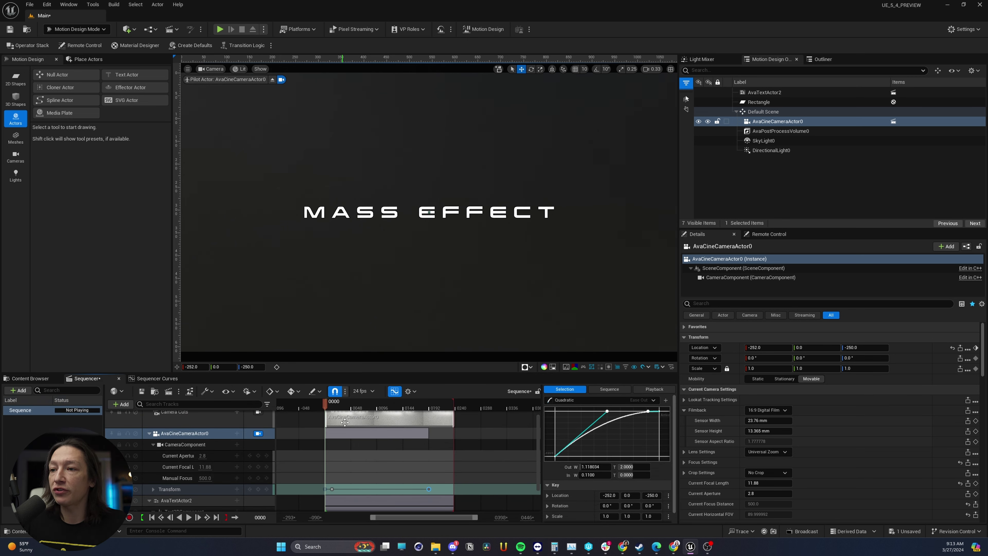
- Play the sequence to 0067, then select AvaPostProcessVolume0 and collapse its Exposure settings
key("space")
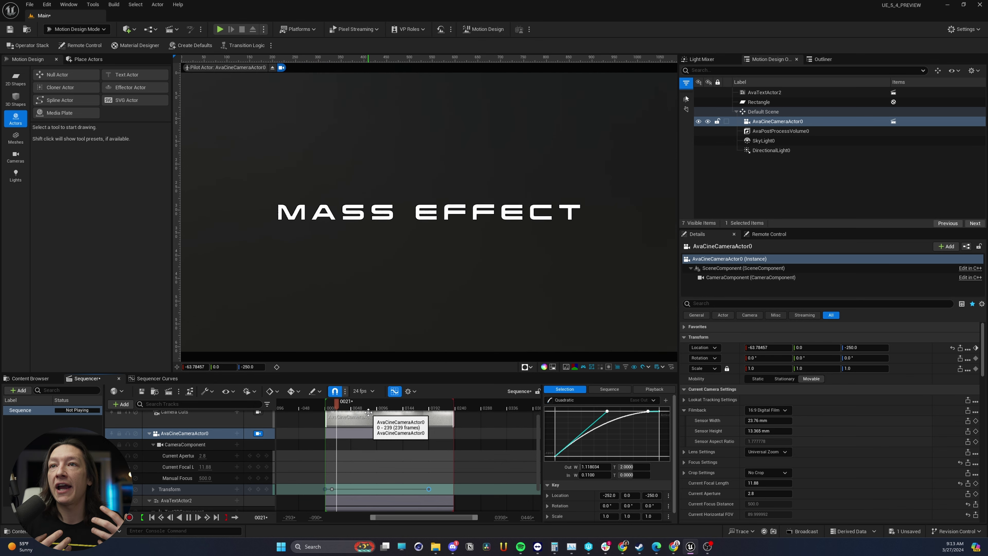
key("space")
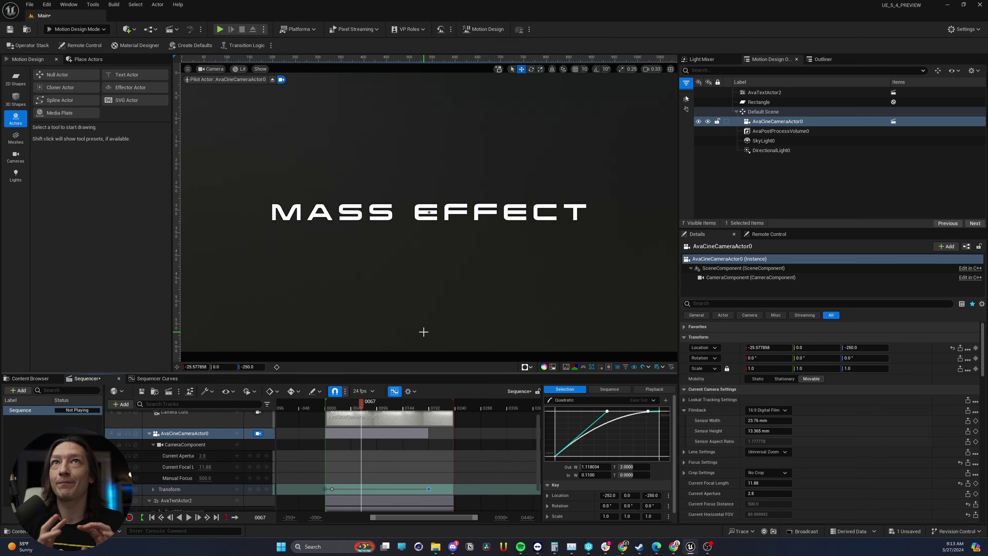
left_click(796, 132)
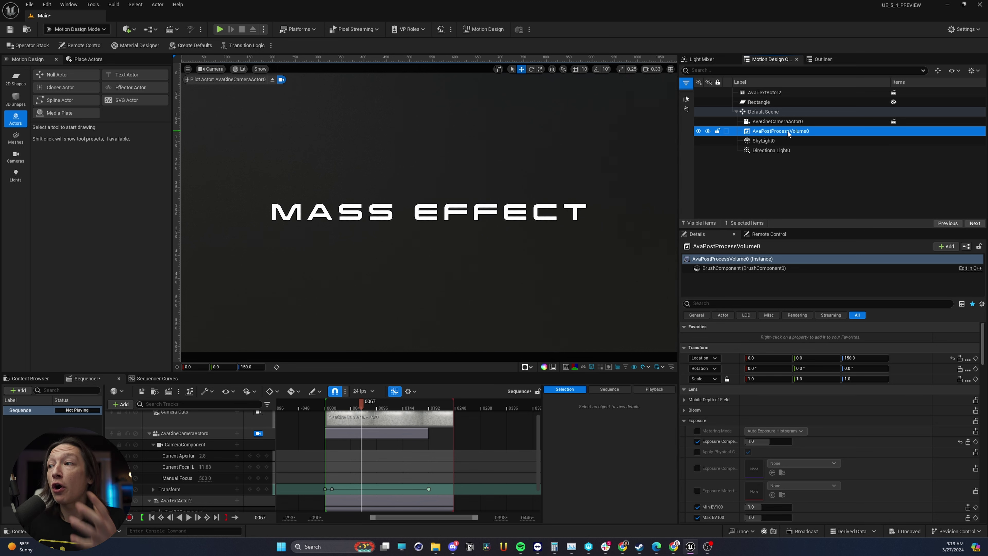
left_click(684, 420)
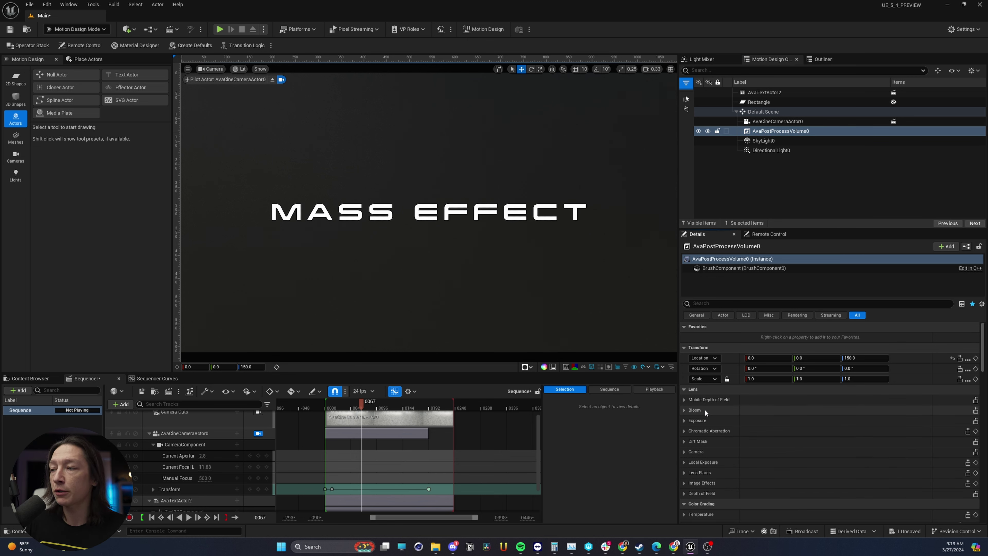
- Override Bloom Method and Intensity under Lens > Bloom, with Intensity at about 4.02
left_click(683, 411)
left_click(697, 419)
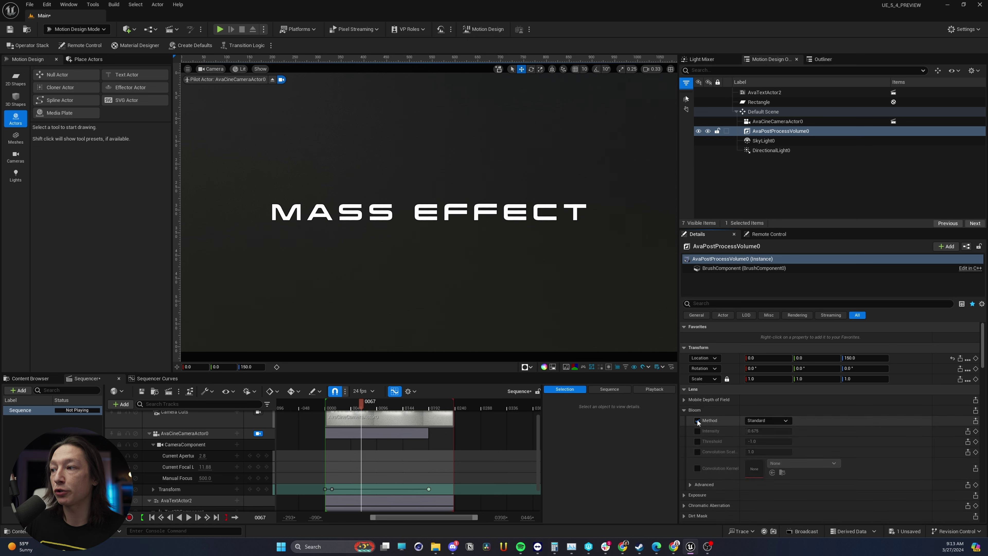
left_click(698, 431)
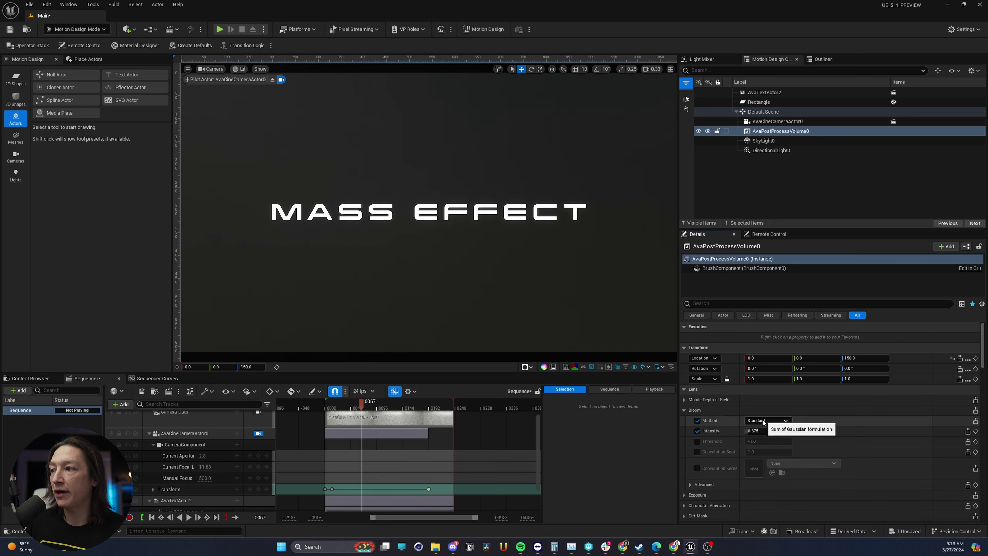
left_click_drag(750, 431, 778, 431)
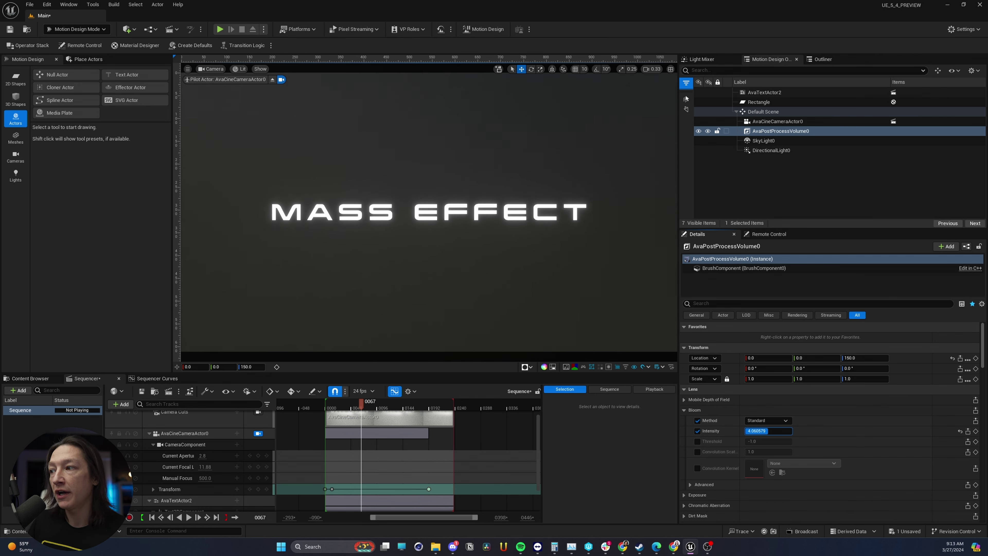
left_click_drag(768, 431, 765, 430)
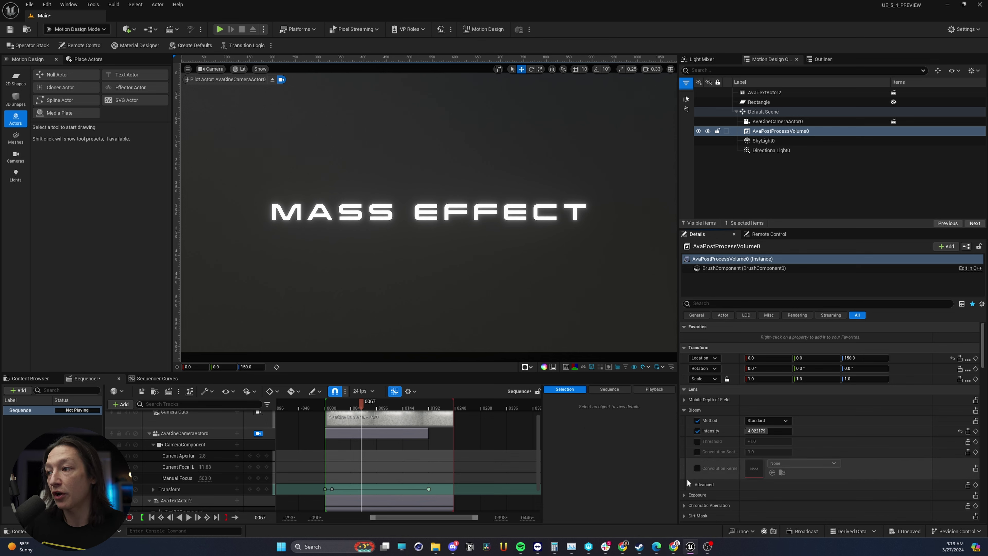
scroll(735, 459, "down", 2)
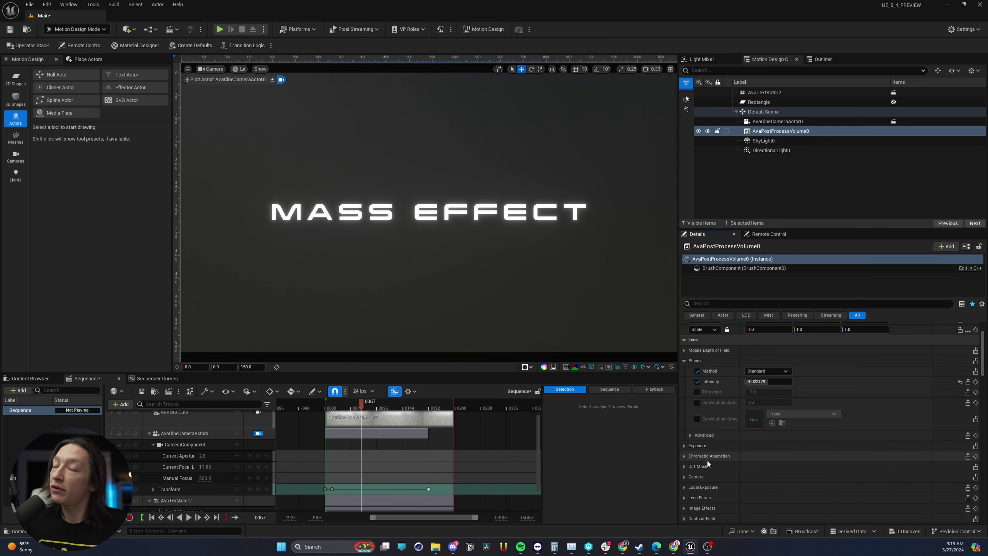
scroll(700, 459, "down", 2)
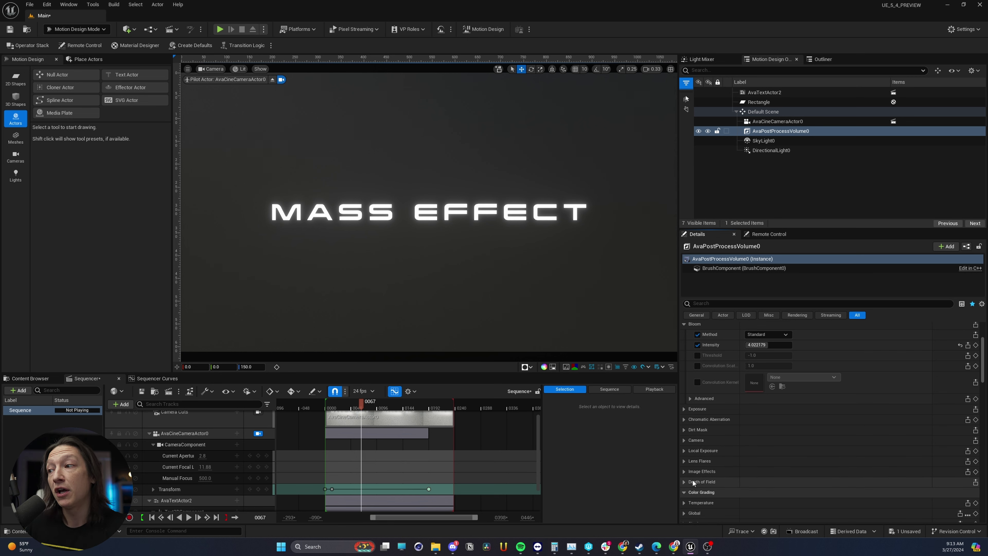
- Override Chromatic Aberration Intensity and Start Offset, leaving both at 0
scroll(687, 469, "down", 2)
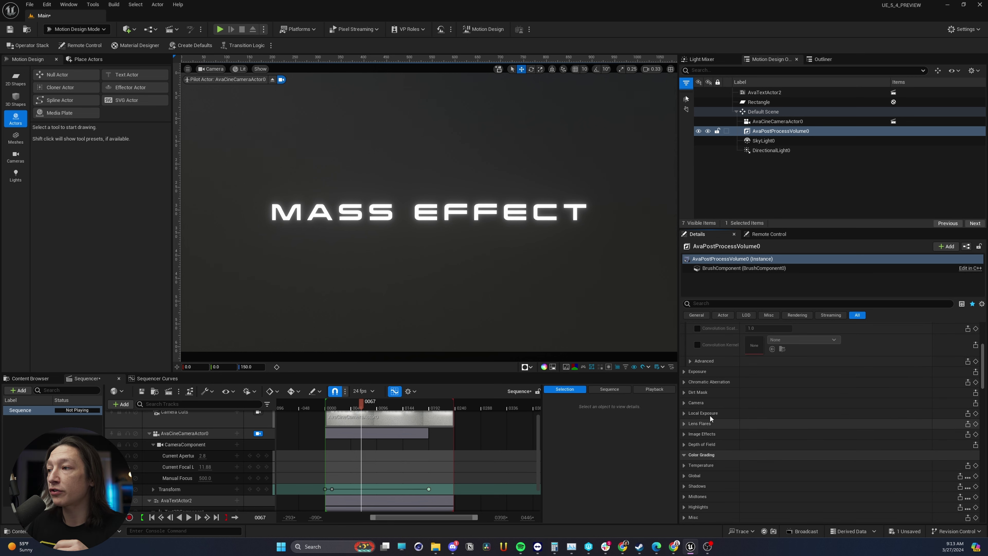
left_click(684, 383)
left_click(697, 392)
left_click(697, 403)
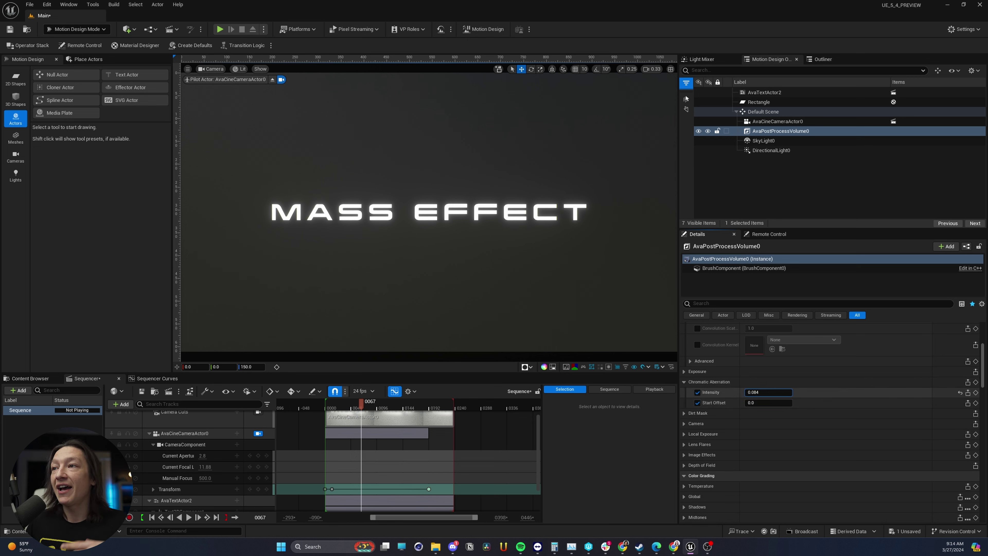
mouse_move(768, 392)
left_mouse_down()
mouse_move(802, 392)
mouse_move(756, 403)
mouse_move(772, 402)
left_mouse_up()
key("ctrl+z")
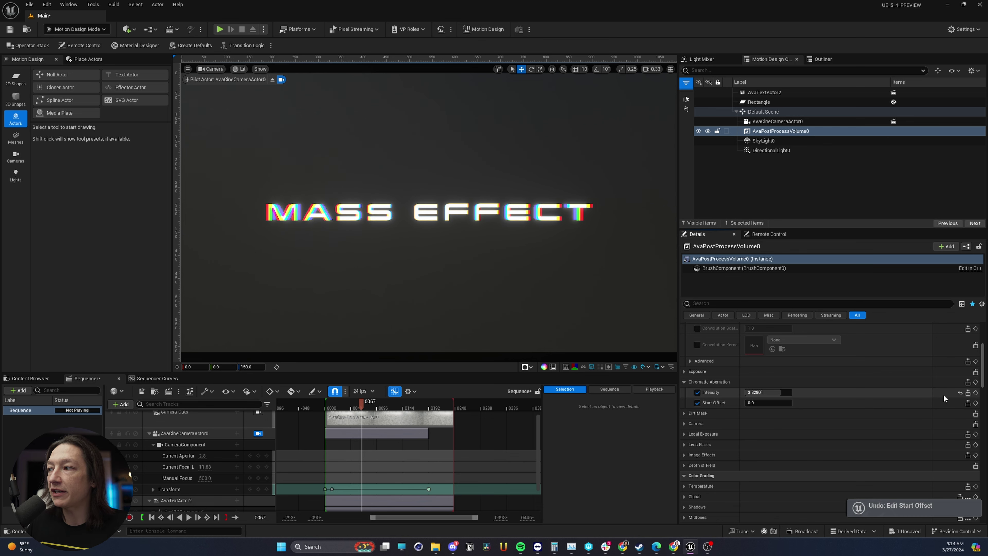
left_click(960, 393)
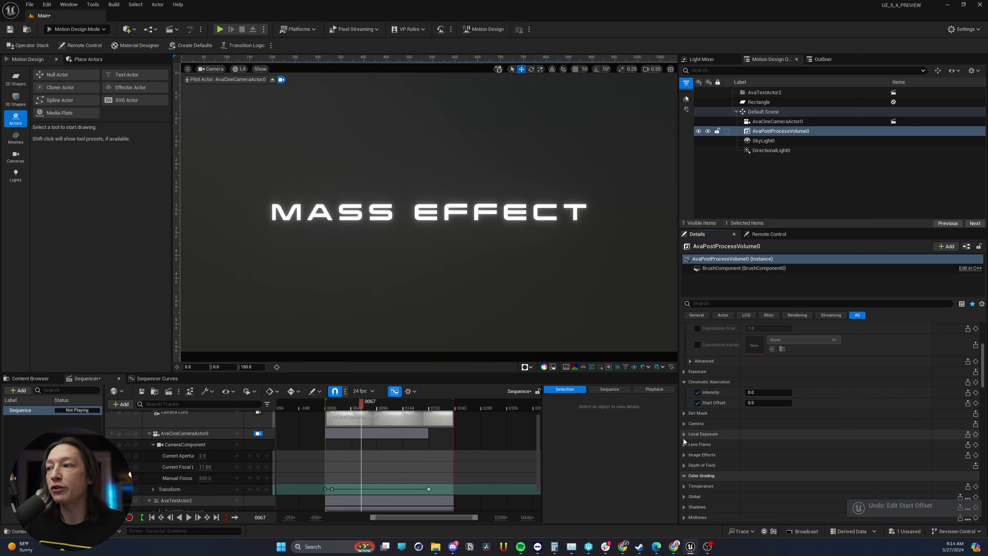
- Set Vignette Intensity to about 0.898 under Image Effects and replay the animation from the start
left_click(684, 455)
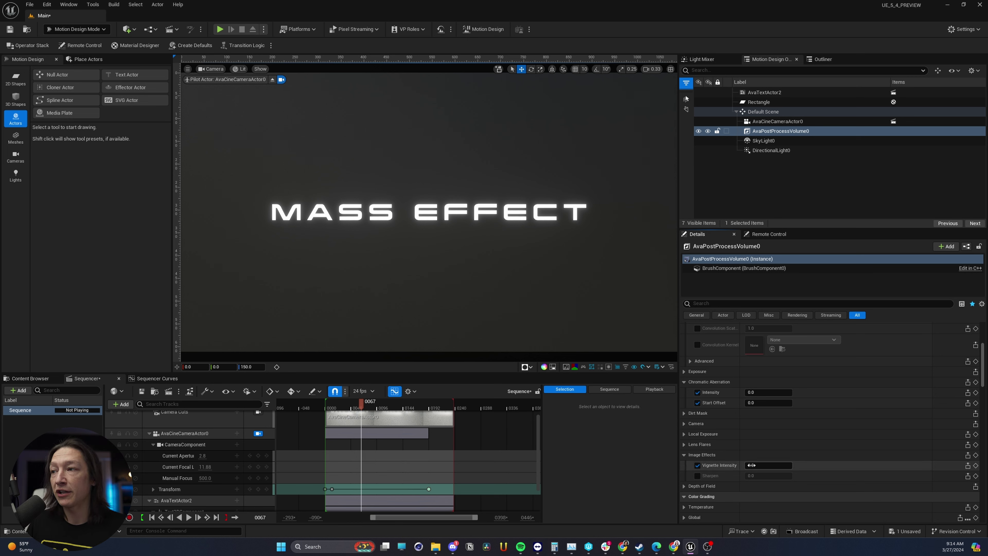
left_click_drag(751, 465, 787, 465)
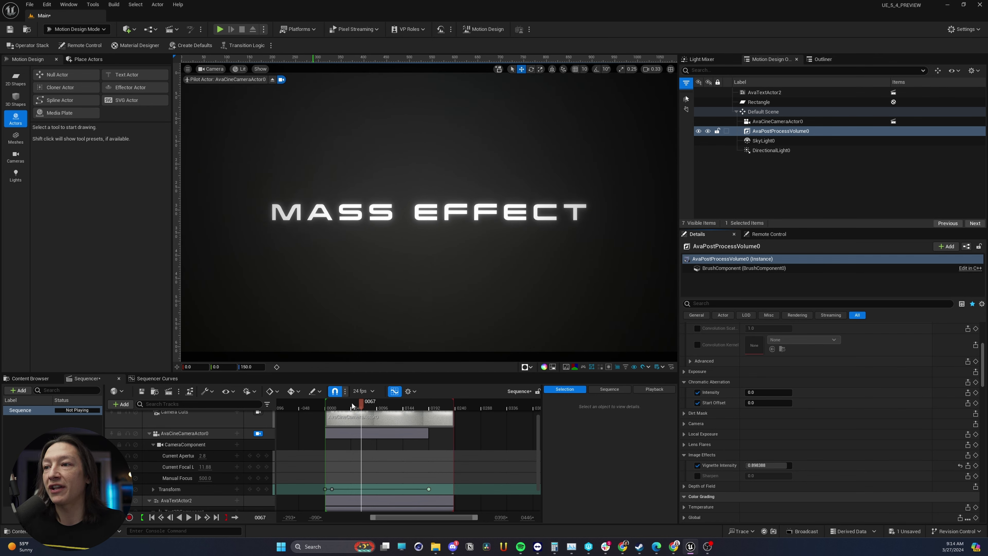
key("Up")
key("space")
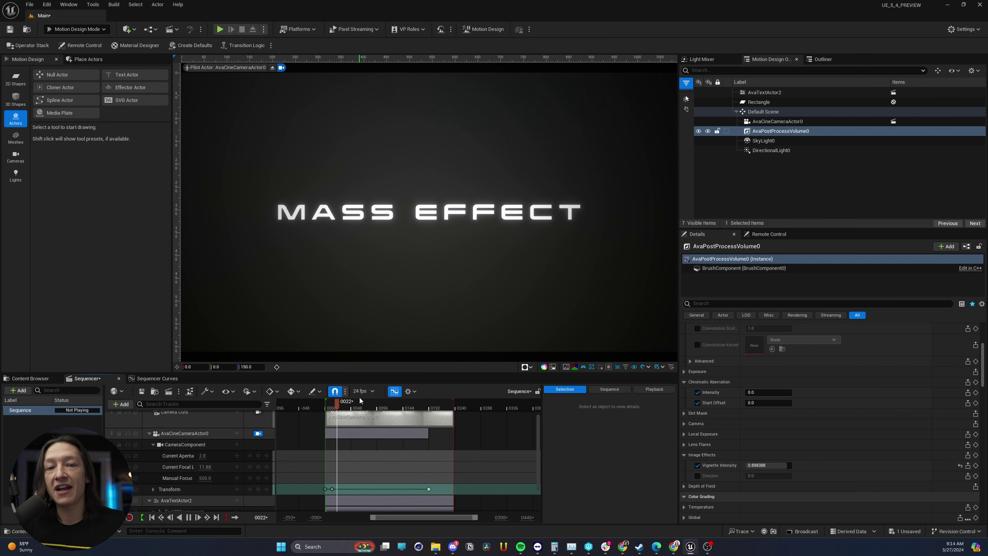
key("space")
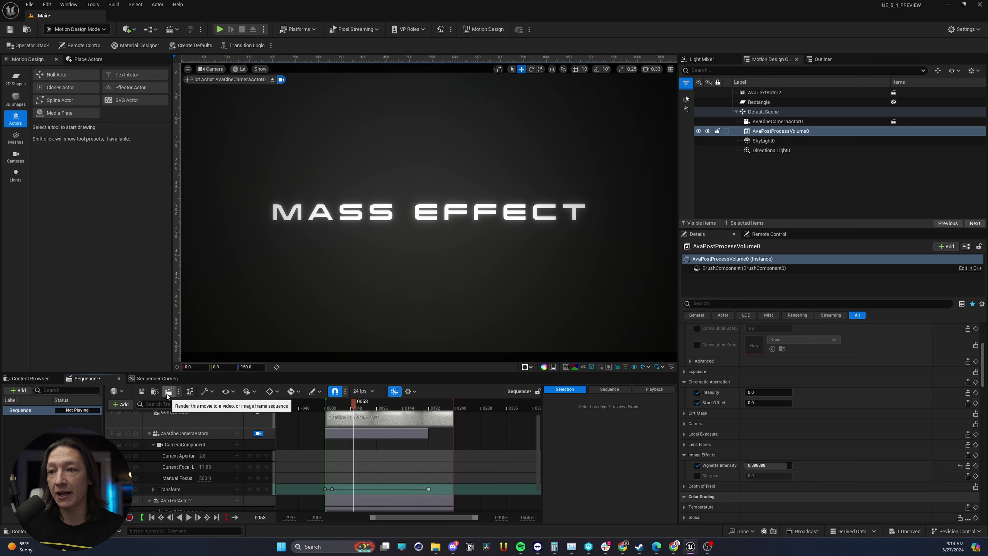
- Queue the sequence as the Main job and replace its .jpg Sequence output with .png Sequence [8bit]
left_click(141, 391)
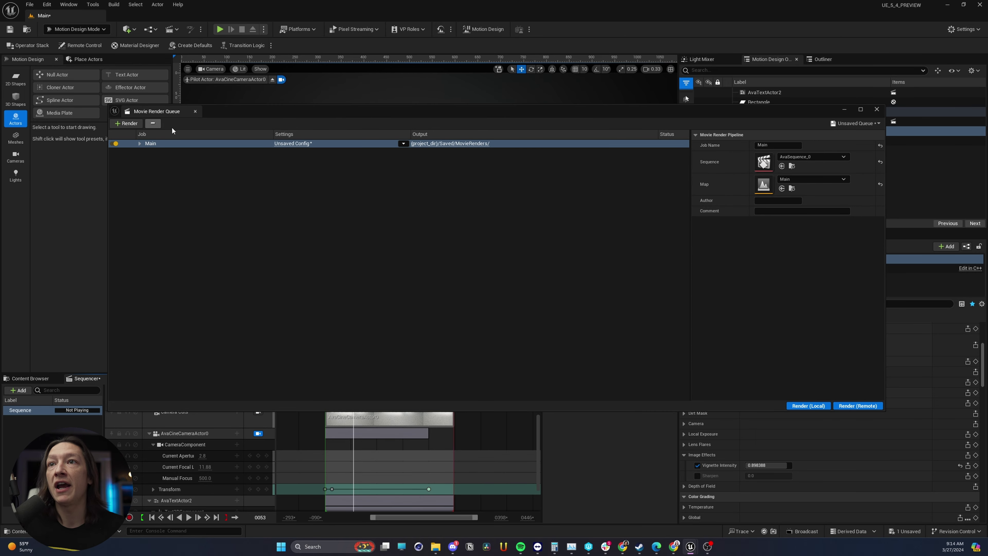
left_click(141, 144)
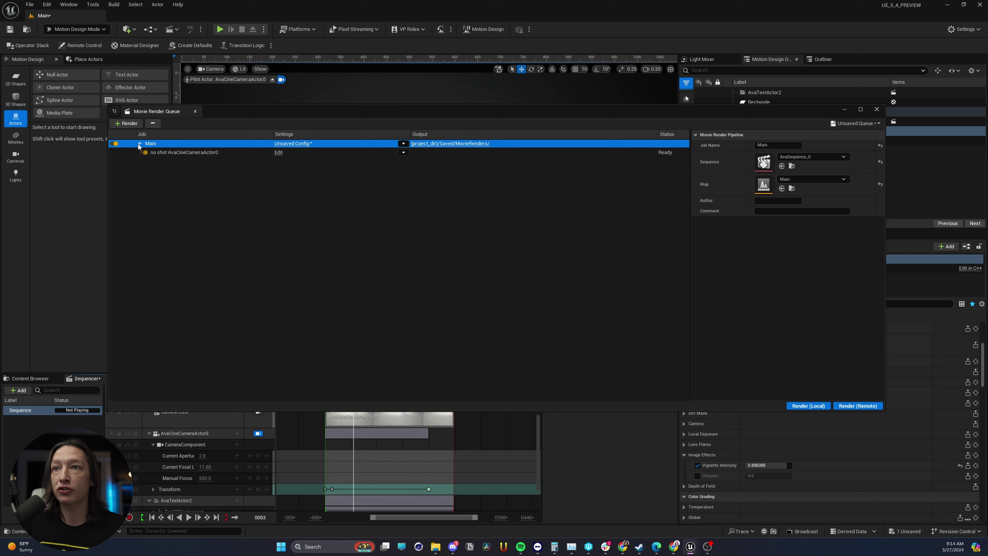
left_click(301, 144)
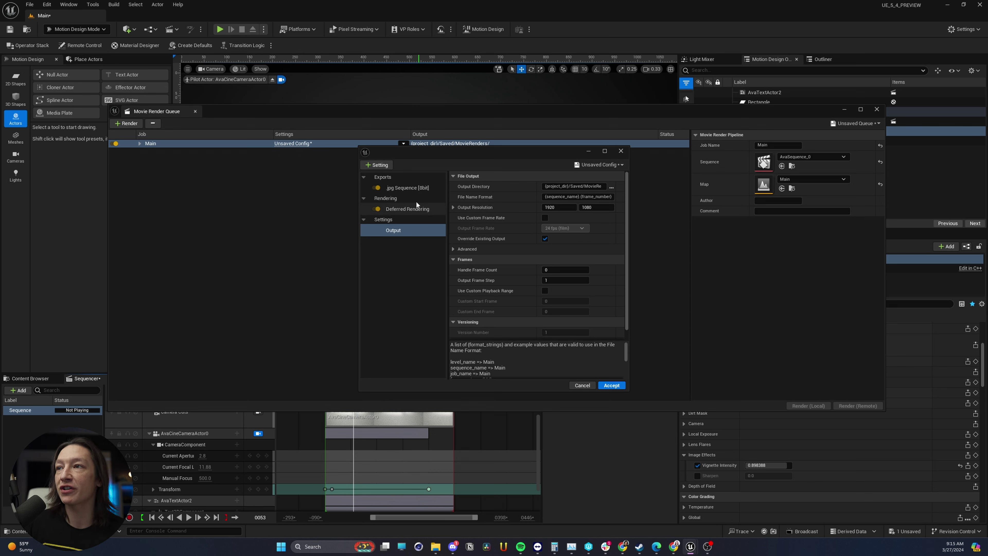
left_click(416, 188)
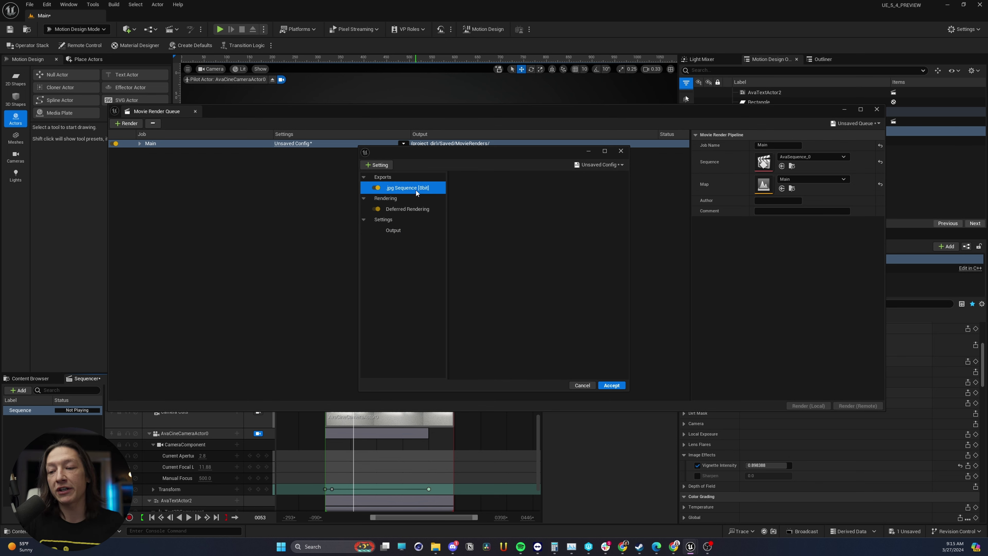
left_click(377, 164)
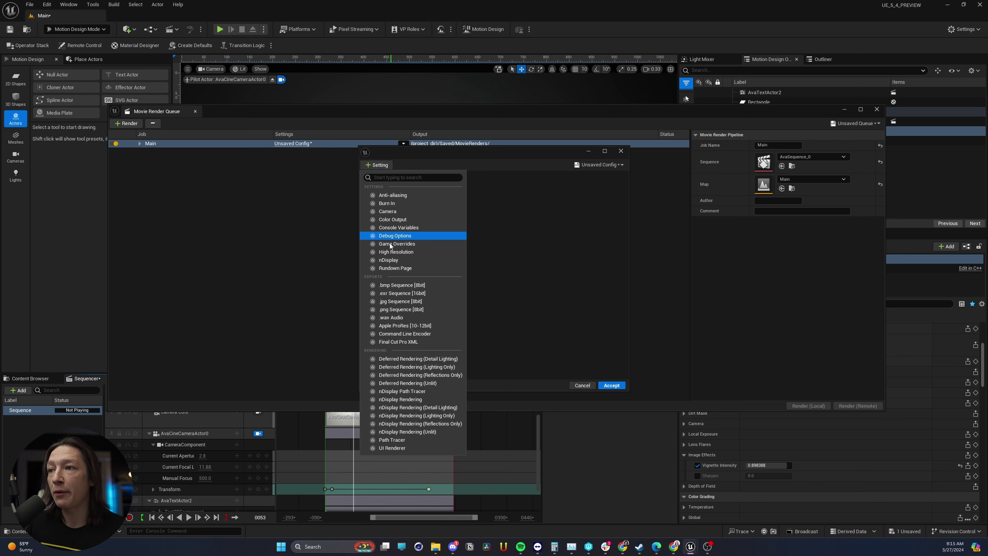
left_click(401, 309)
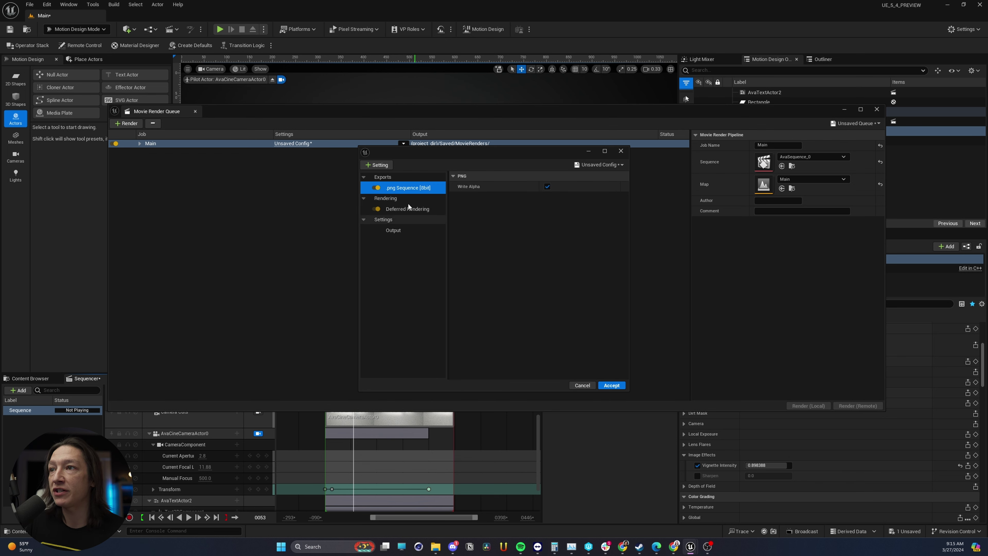
left_click(381, 165)
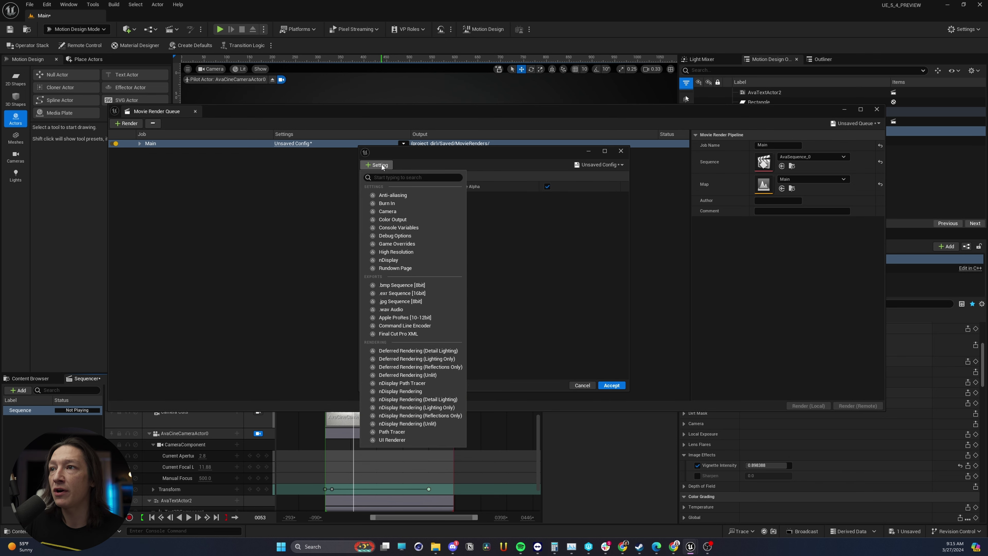
- Add Anti-aliasing, trying temporal sample count 8 before resetting everything to defaults
left_click(410, 197)
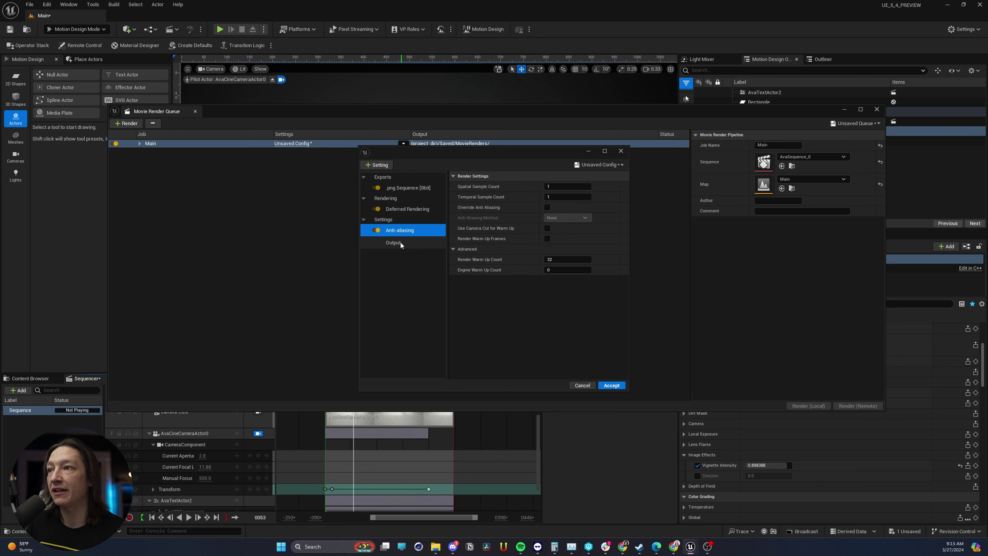
left_click(547, 207)
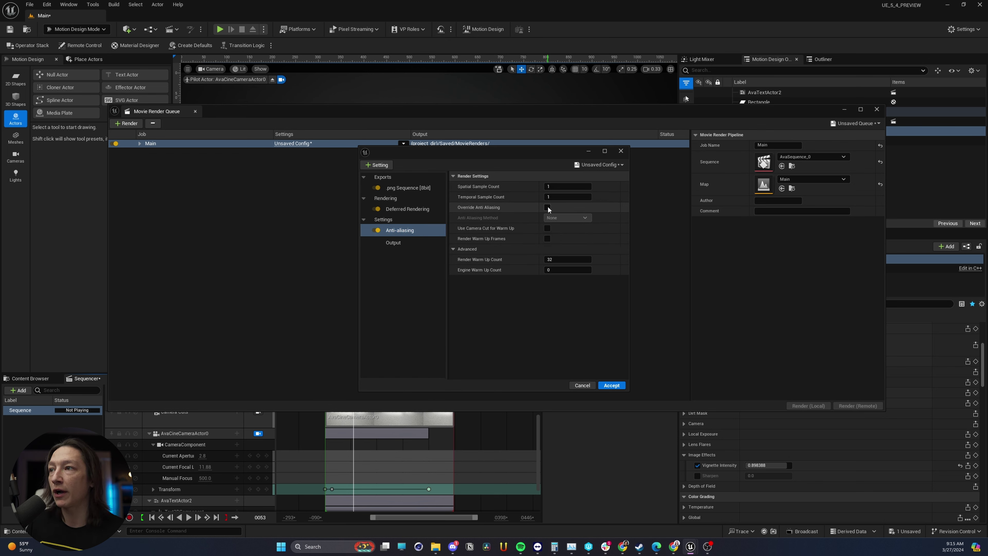
left_click(578, 197)
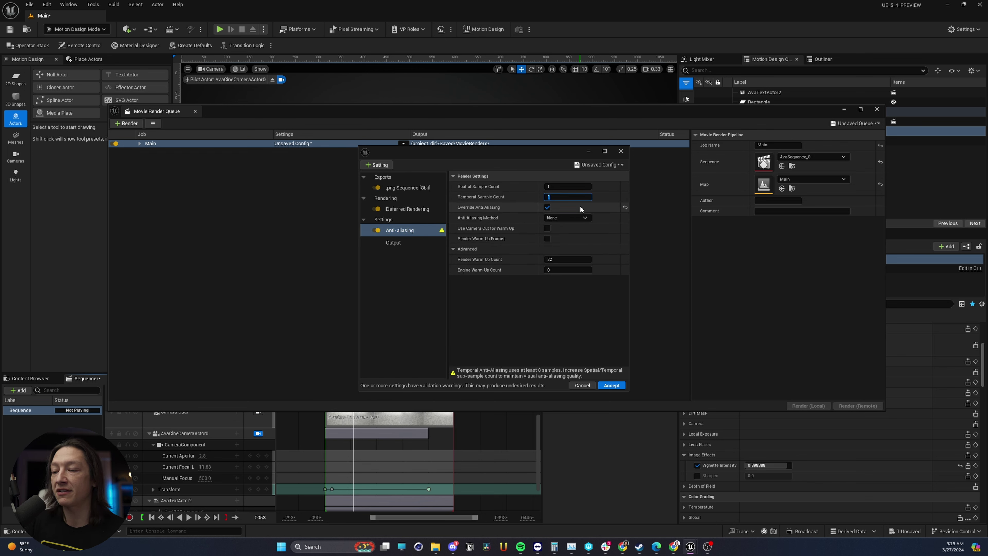
key("Return")
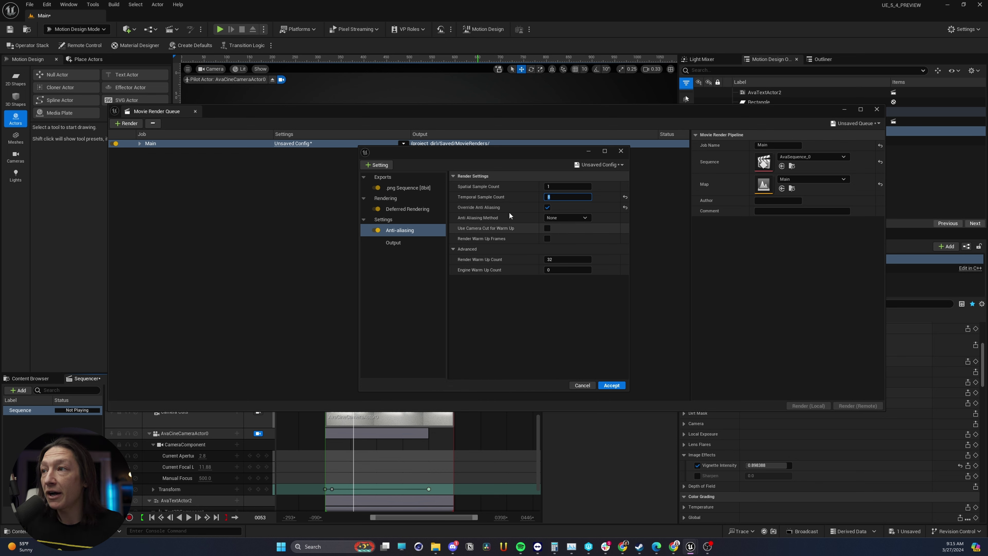
left_click(625, 208)
left_click(625, 196)
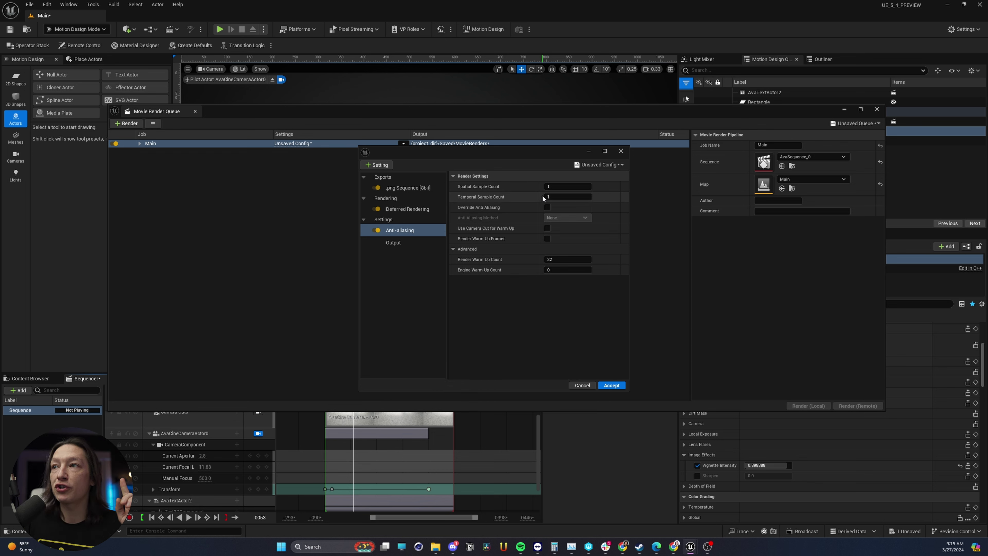
- Show the Output settings at 1920 x 1080 and select AvaCineCameraActor0
left_click(402, 244)
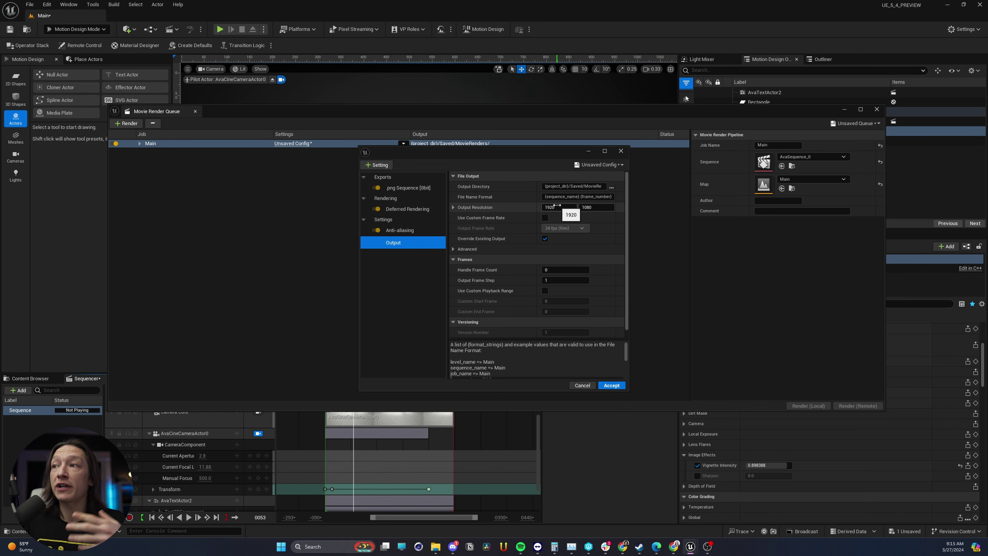
left_click_drag(816, 119, 620, 165)
left_click(769, 122)
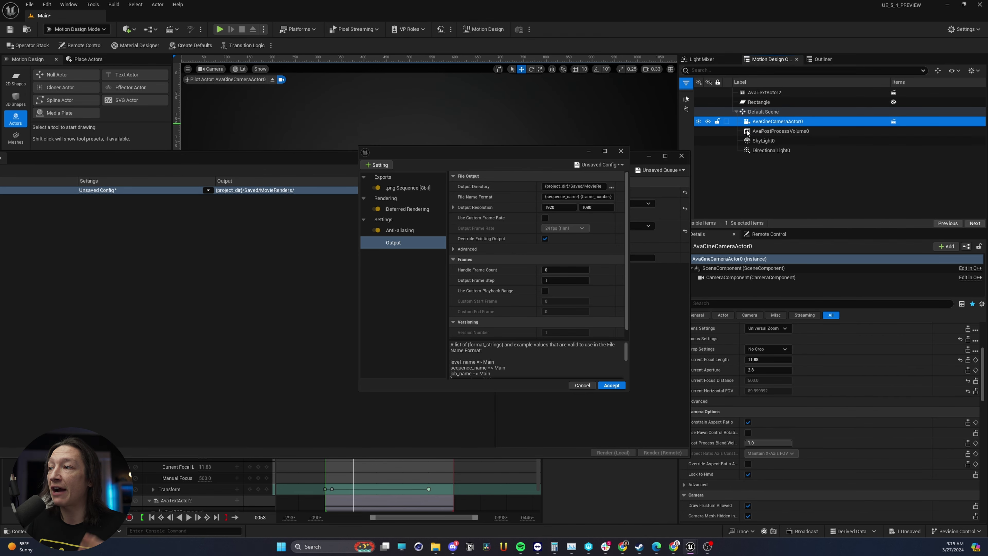
scroll(792, 387, "up", 2)
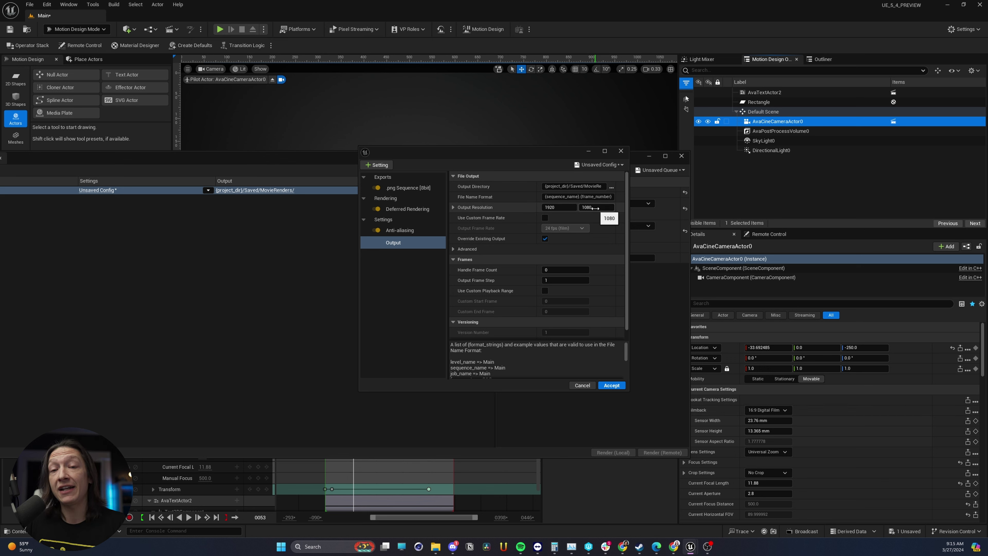
- Create a TypeAnimation_001 folder in Desktop/MoGraph_Tut_Renders and set it as the Output Directory
left_click(612, 189)
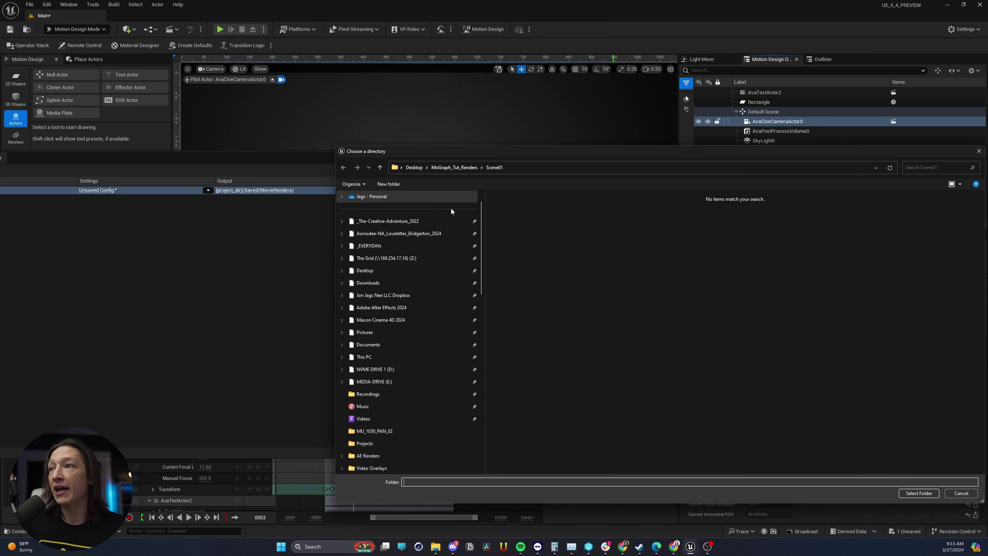
left_click(374, 274)
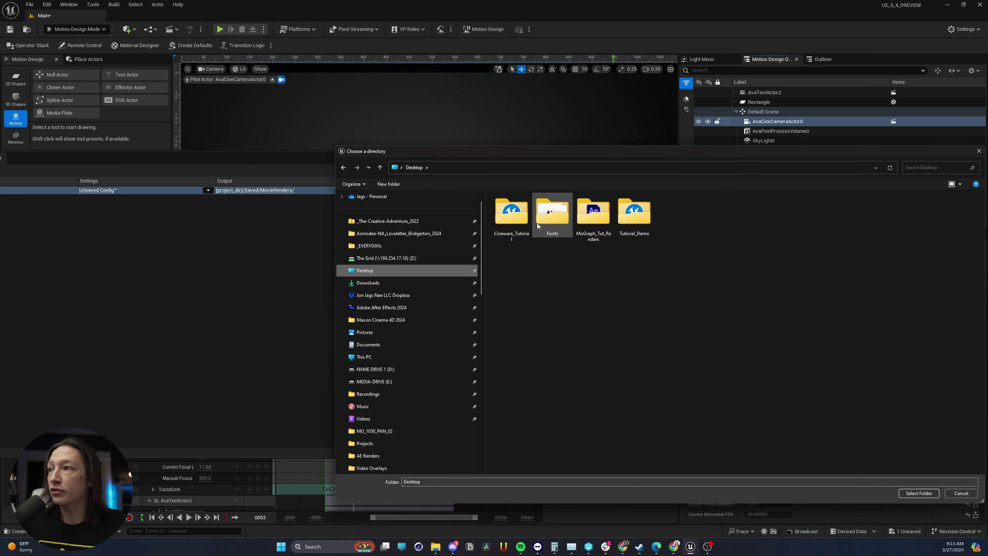
double_click(582, 214)
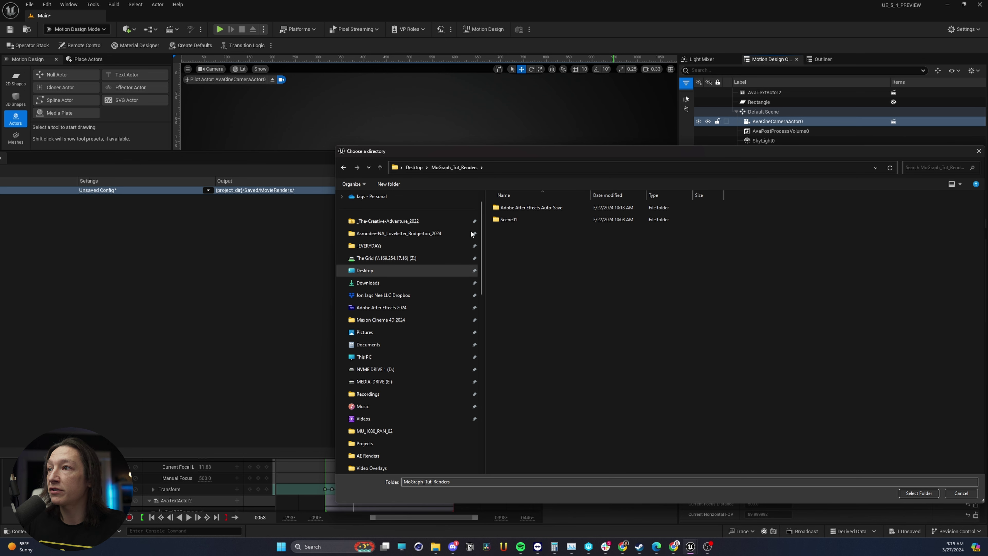
left_click(397, 188)
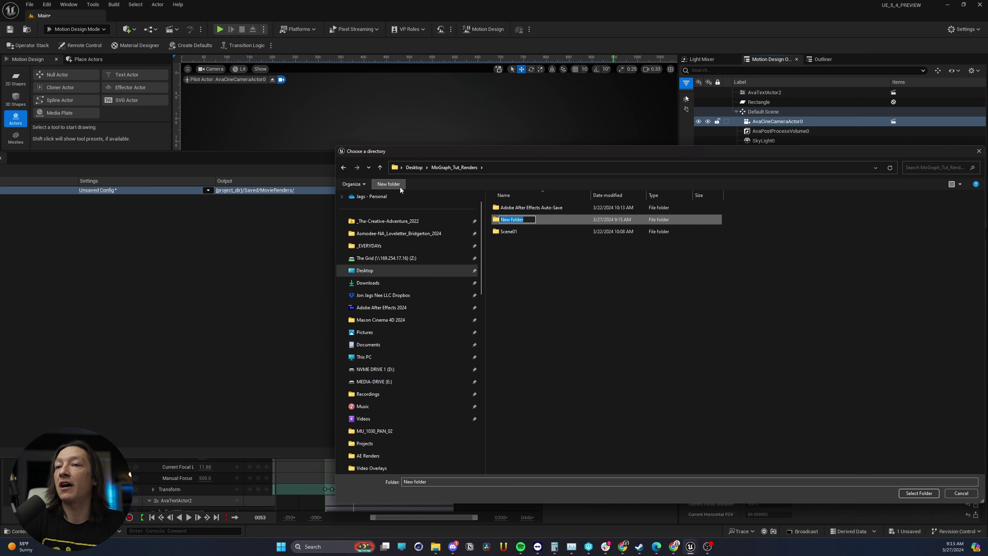
key("BackSpace")
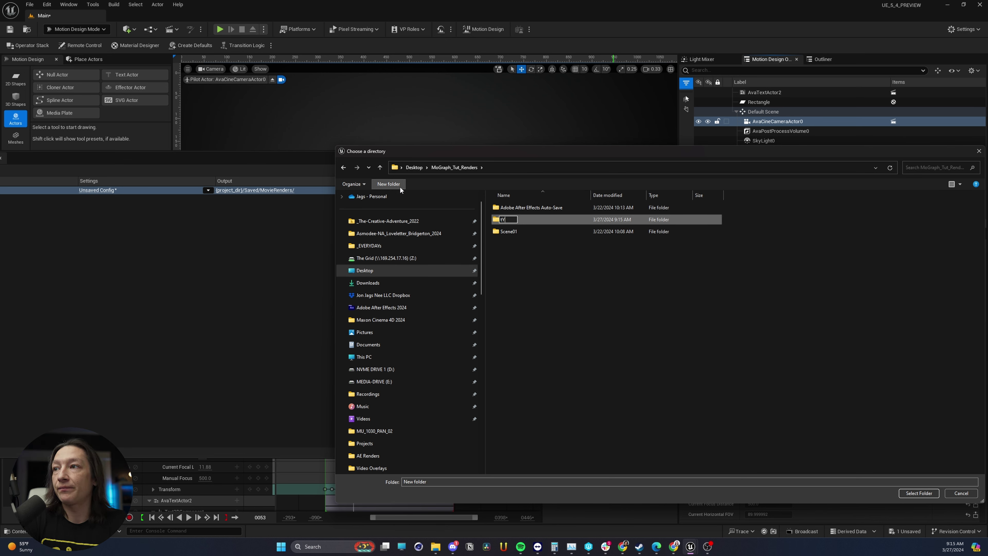
type("TypeAnimation_001")
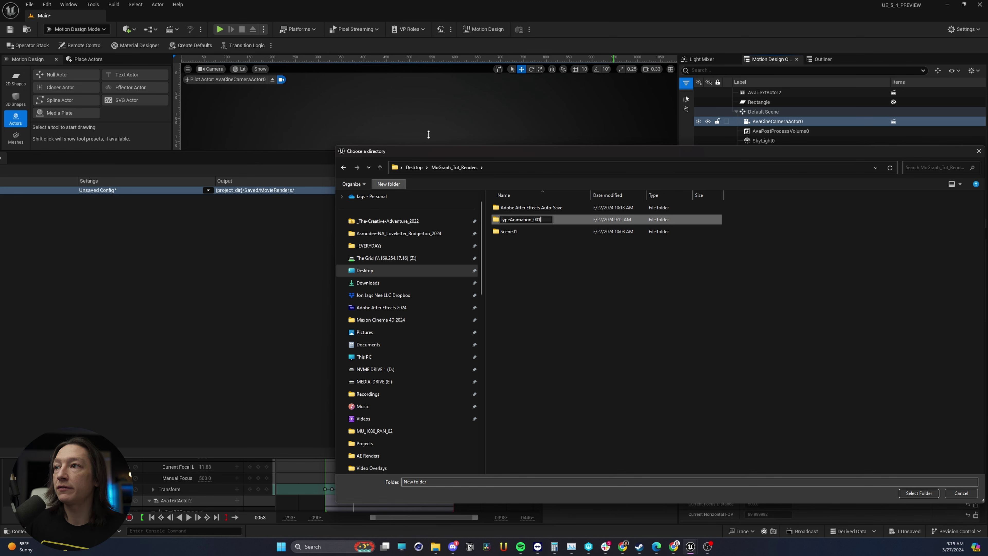
key("Return")
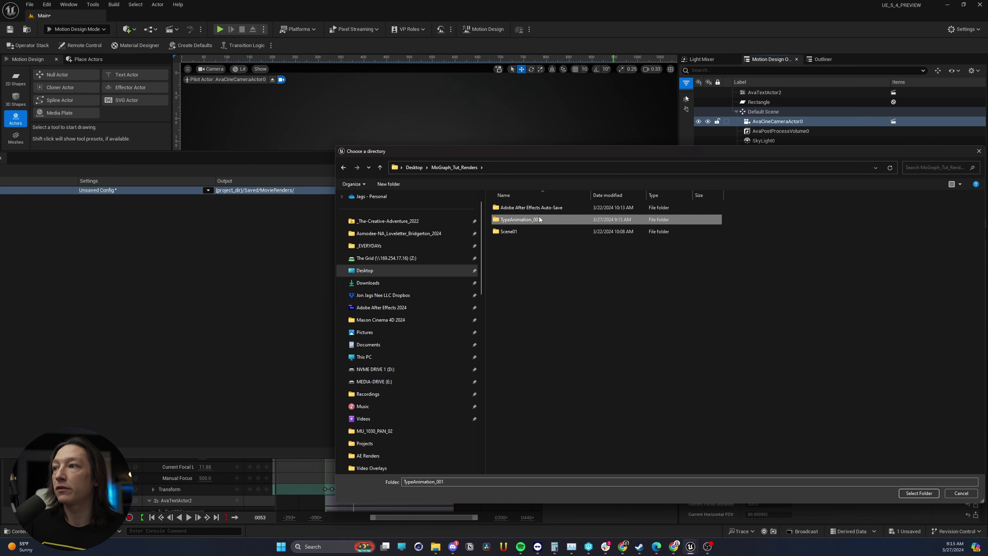
double_click(539, 217)
left_click(903, 492)
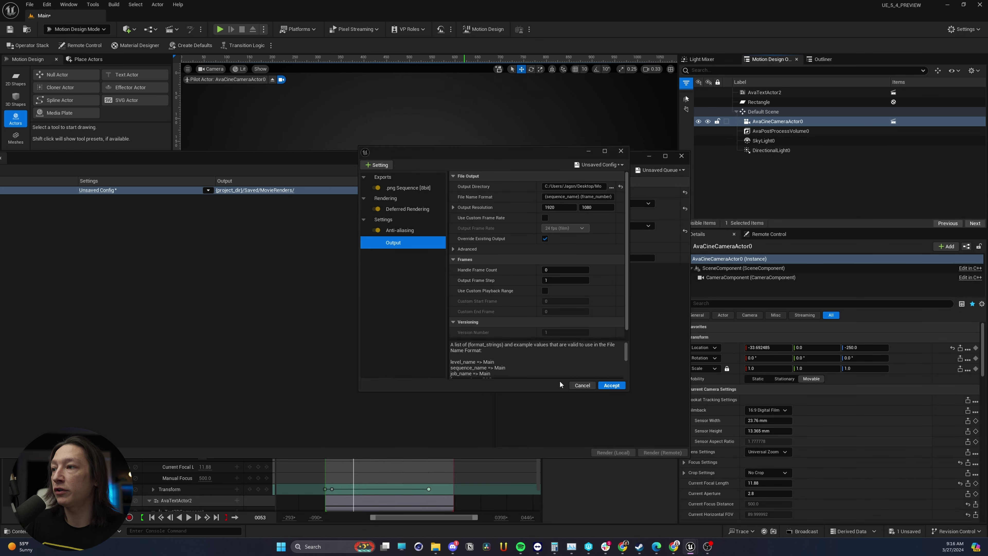
- Accept the edited render settings for the Main job
left_click(612, 385)
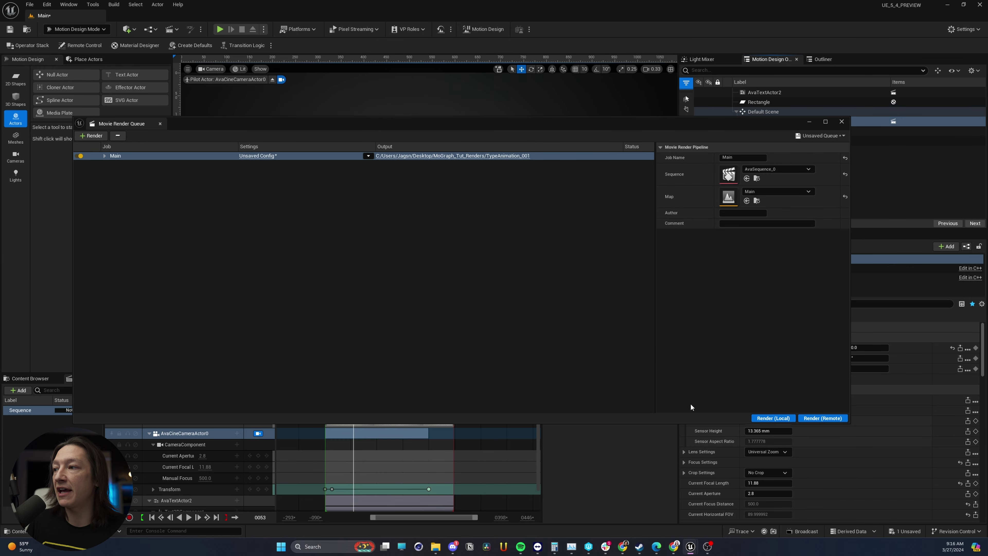